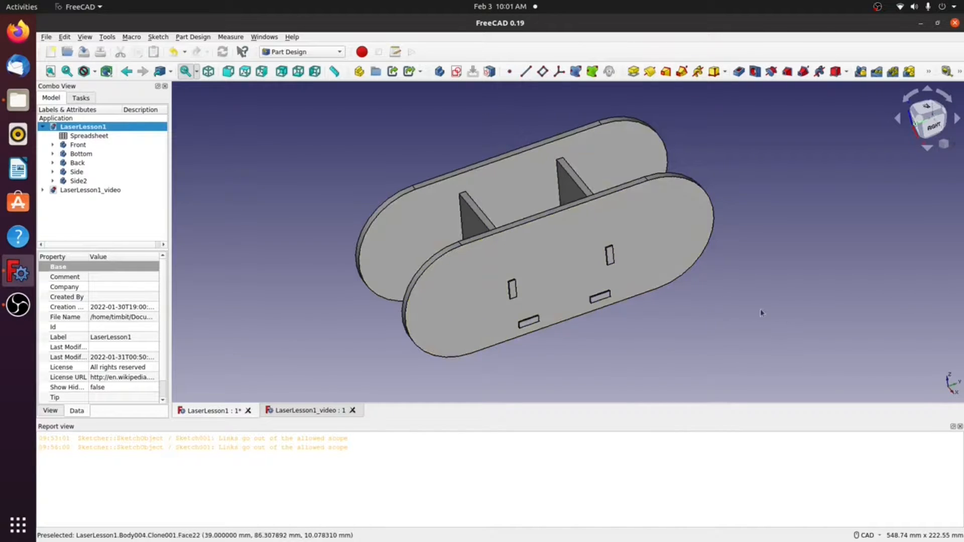
Step: Transform the Side2 body, moving it 160 mm along the Y axis and 57 mm along the X axis, away from the assembly
click(79, 182)
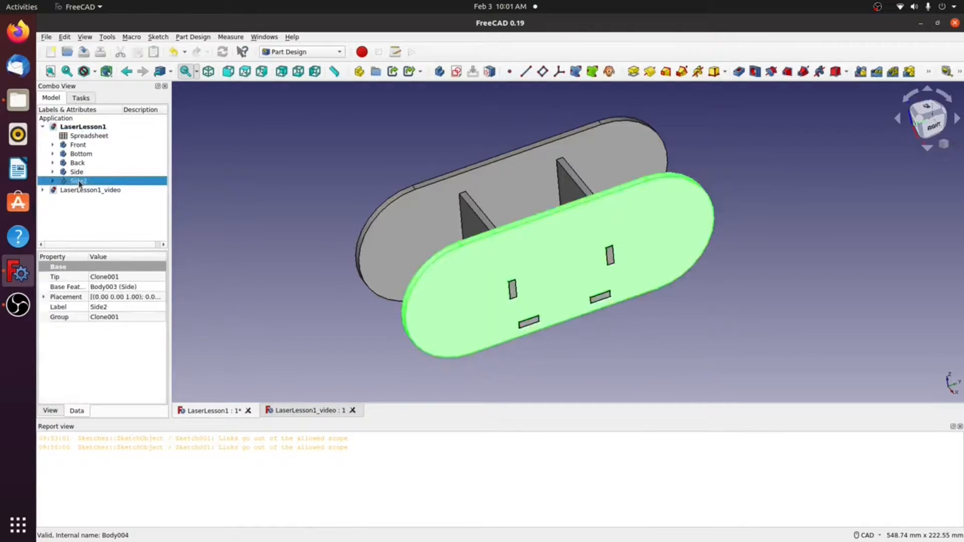
right_click(78, 183)
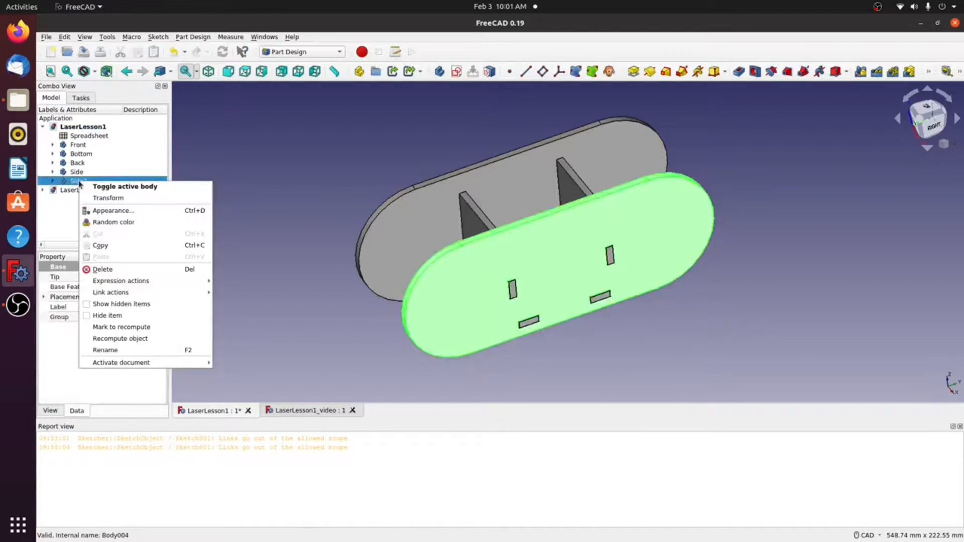
click(103, 199)
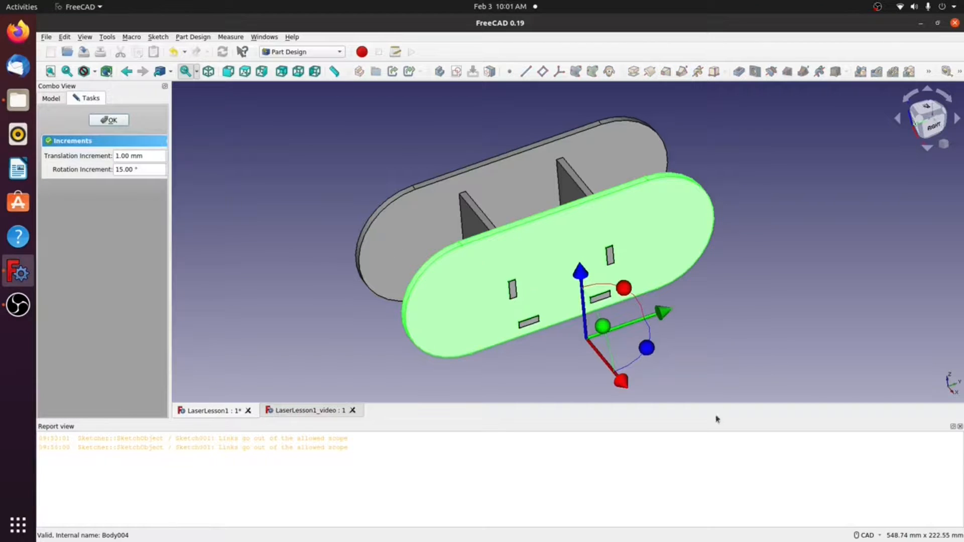
mouse_move(621, 383)
mouse_down()
mouse_move(654, 436)
mouse_move(621, 381)
mouse_up()
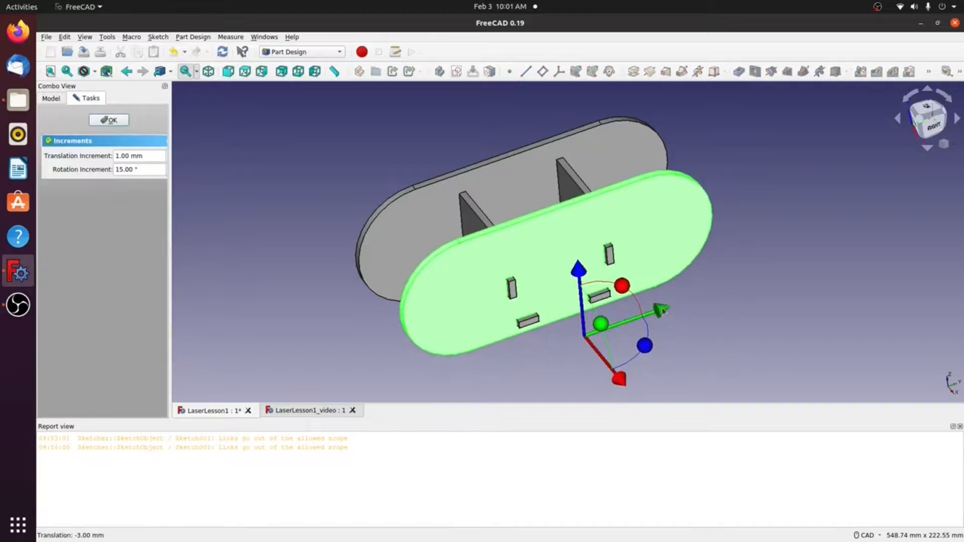
drag(665, 309, 867, 232)
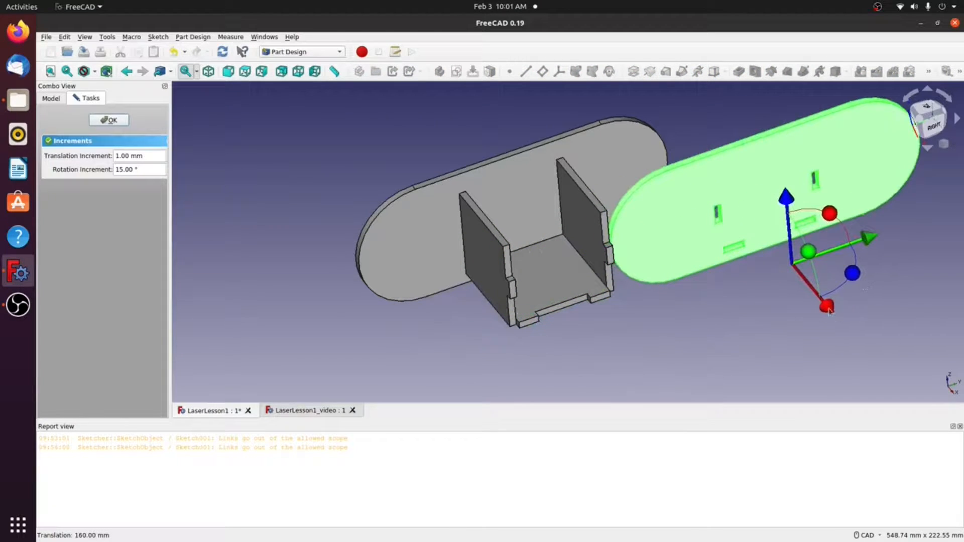
drag(829, 310, 862, 349)
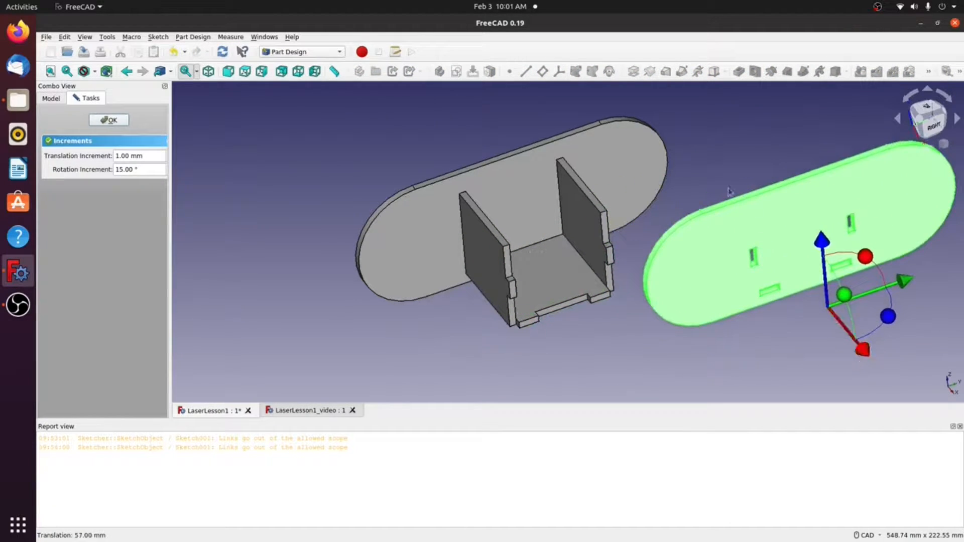
click(119, 121)
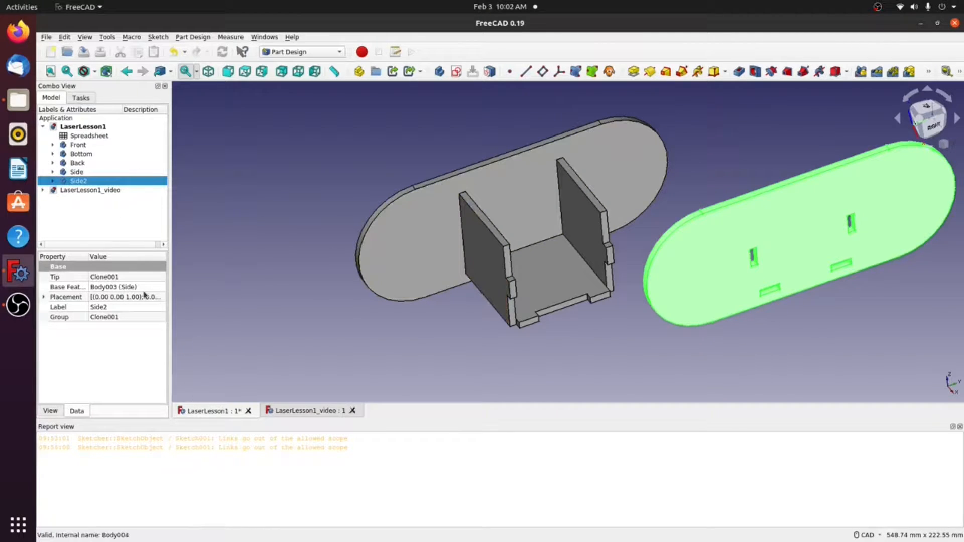
Step: Switch to the LaserLesson1_video document and open the sketch under the body's Pad for editing
double_click(76, 191)
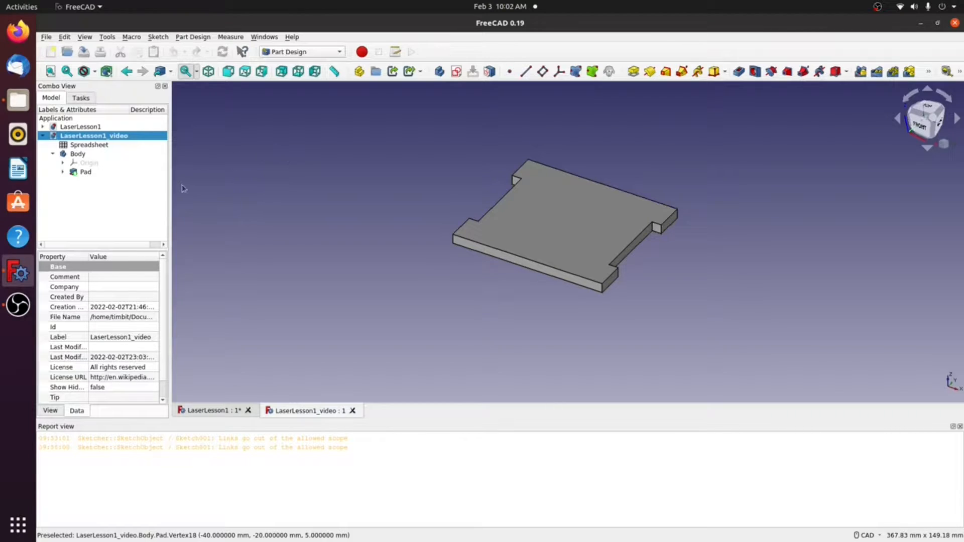
click(85, 156)
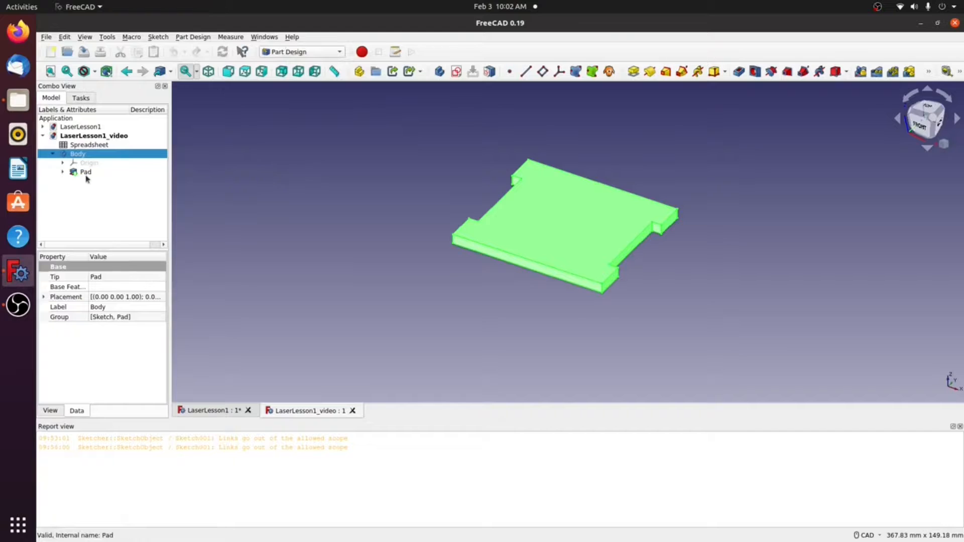
click(63, 172)
click(102, 184)
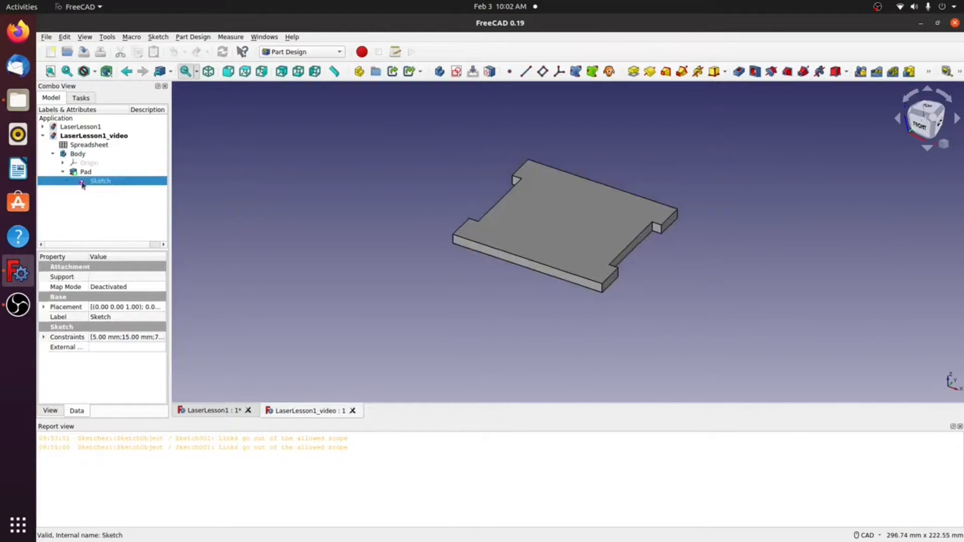
double_click(83, 182)
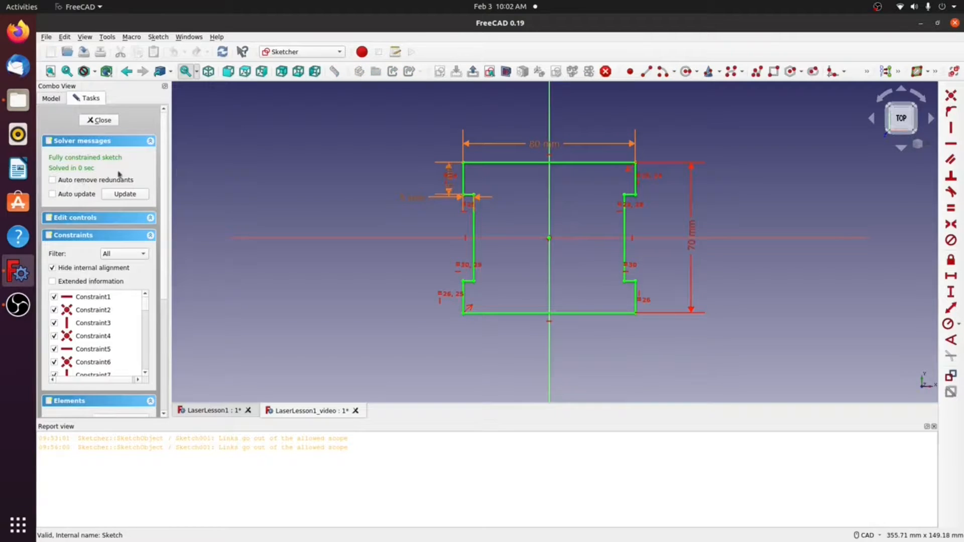
scroll(508, 176, up, 2)
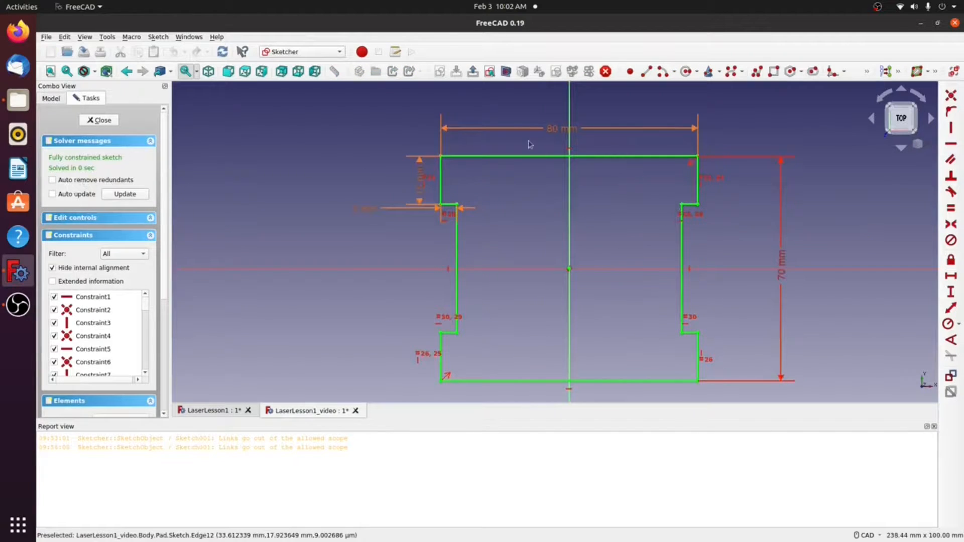
Step: Sketch a circle with a radius of about 2.8 mm inside the upper-left corner tab of the plate profile
click(686, 71)
click(468, 176)
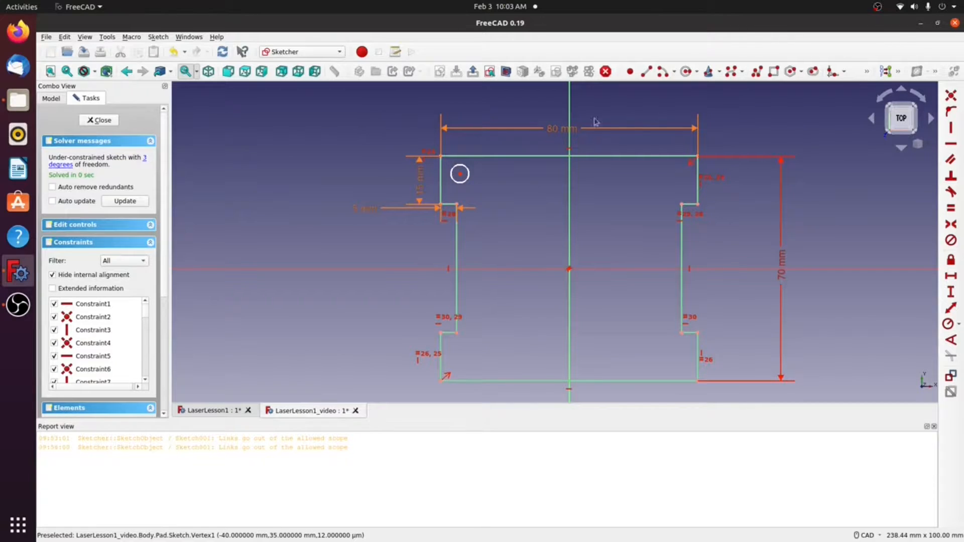
key(Escape)
scroll(414, 153, up, 5)
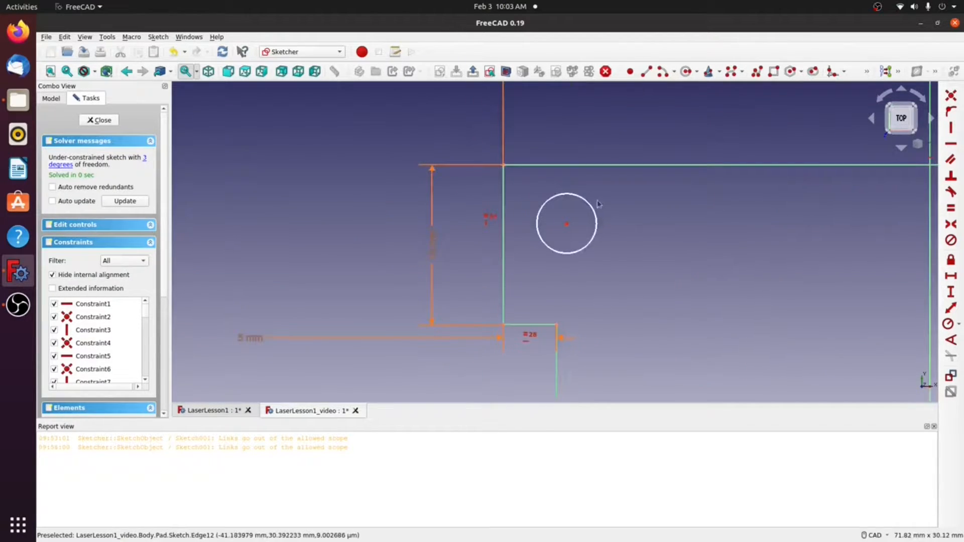
Step: Constrain the horizontal distance between the profile's upper-left corner and the circle's centre to 4 mm
click(504, 166)
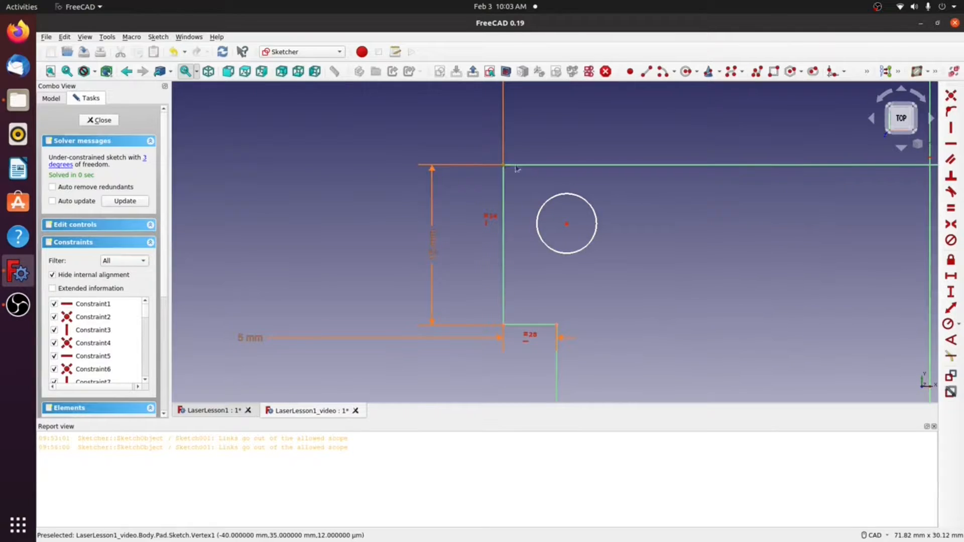
click(566, 225)
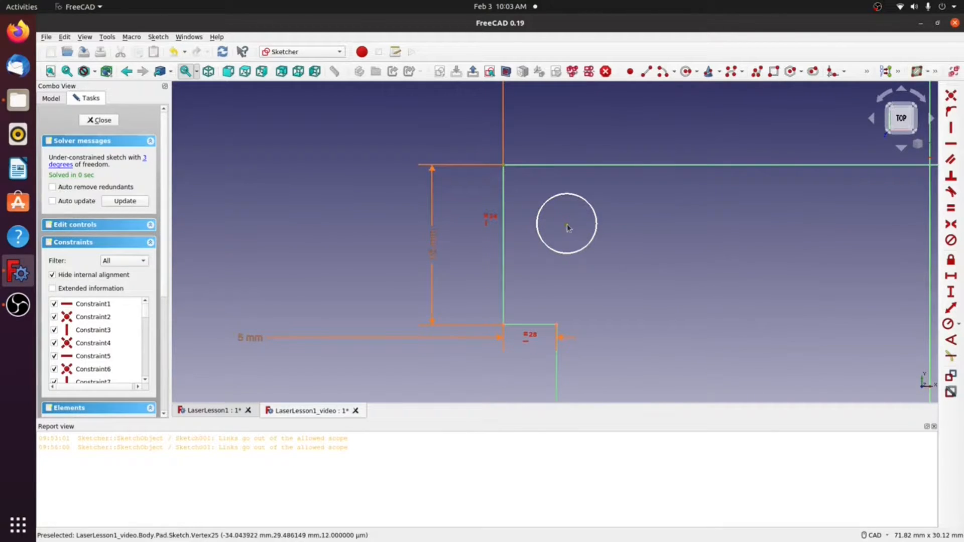
click(951, 275)
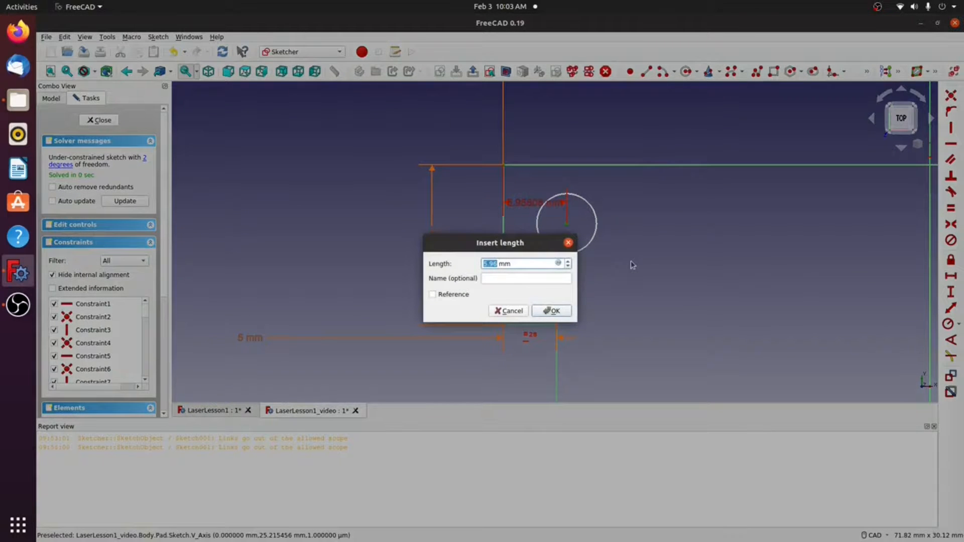
text(4)
key(Return)
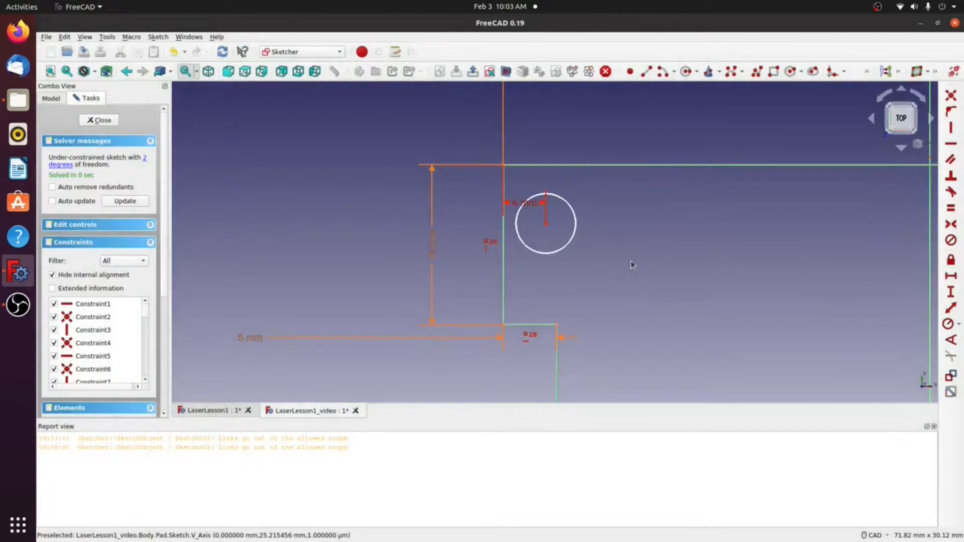
Step: Constrain the vertical distance between the profile's upper-left corner and the circle's centre to 4 mm
click(504, 168)
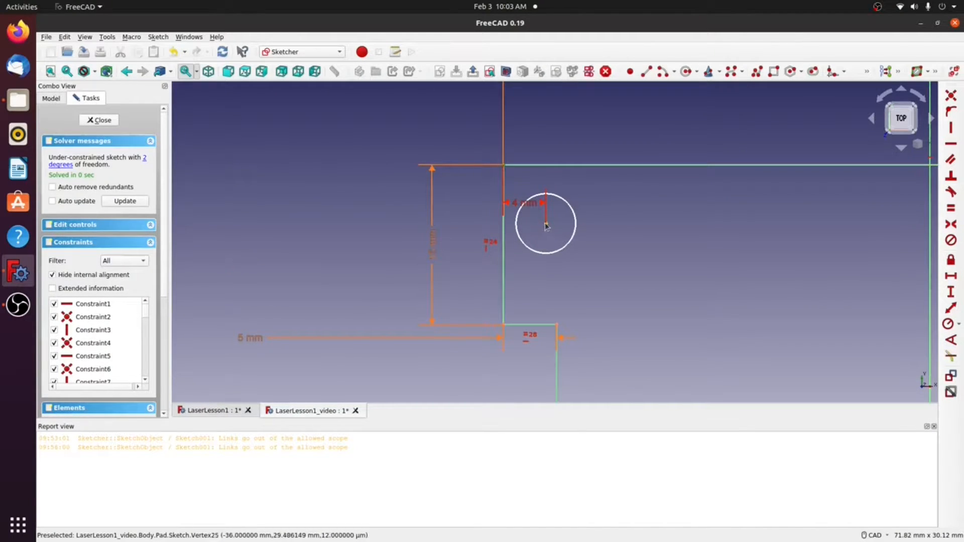
click(546, 226)
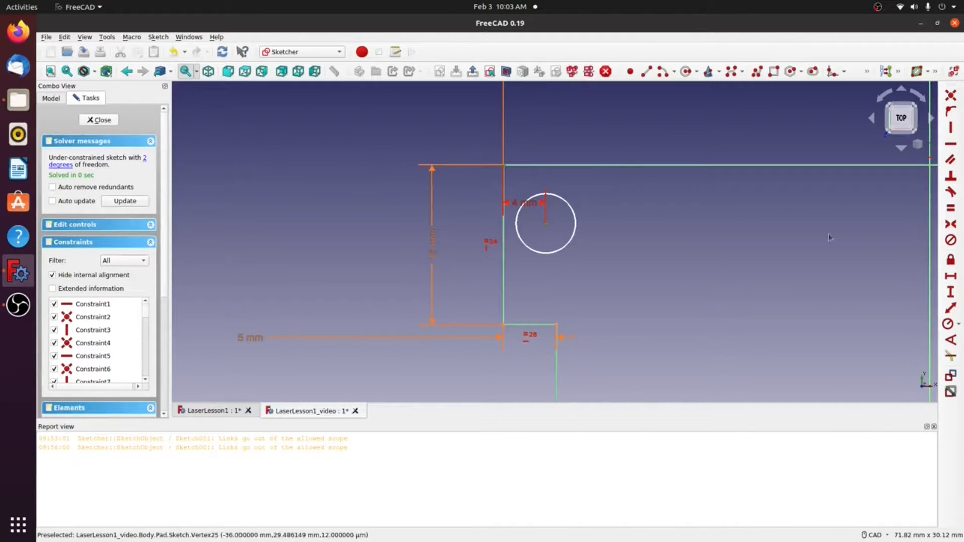
click(948, 292)
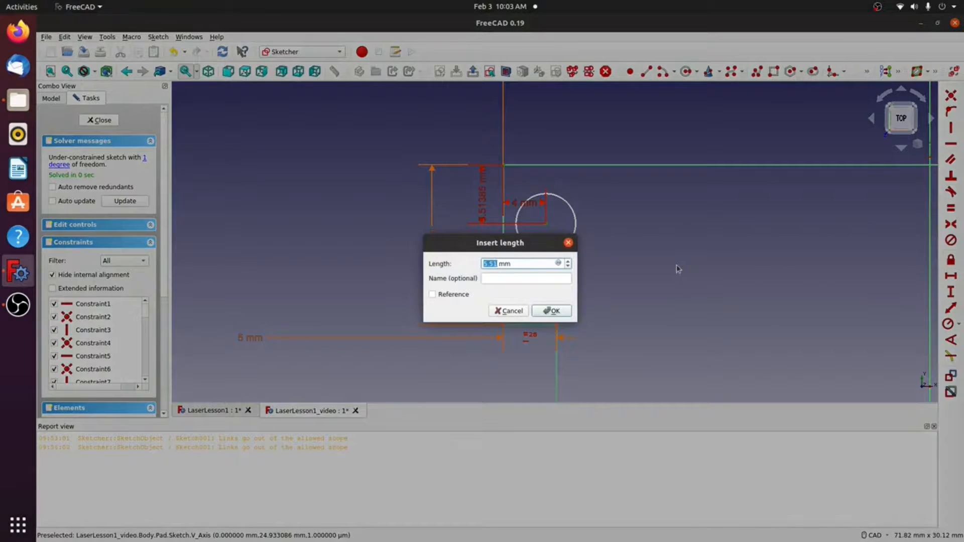
text(4)
key(Return)
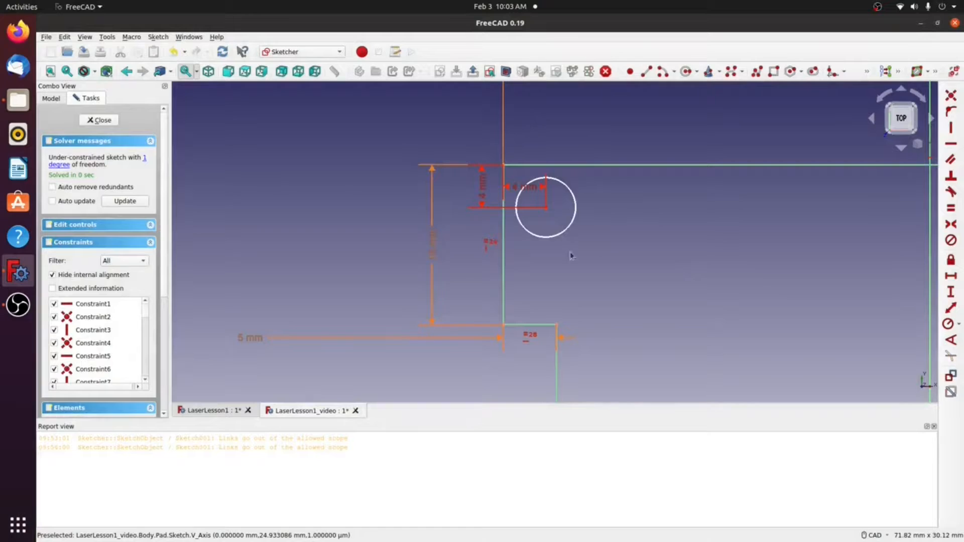
Step: Constrain the circle's radius to 2 mm and leave the sketch
click(571, 226)
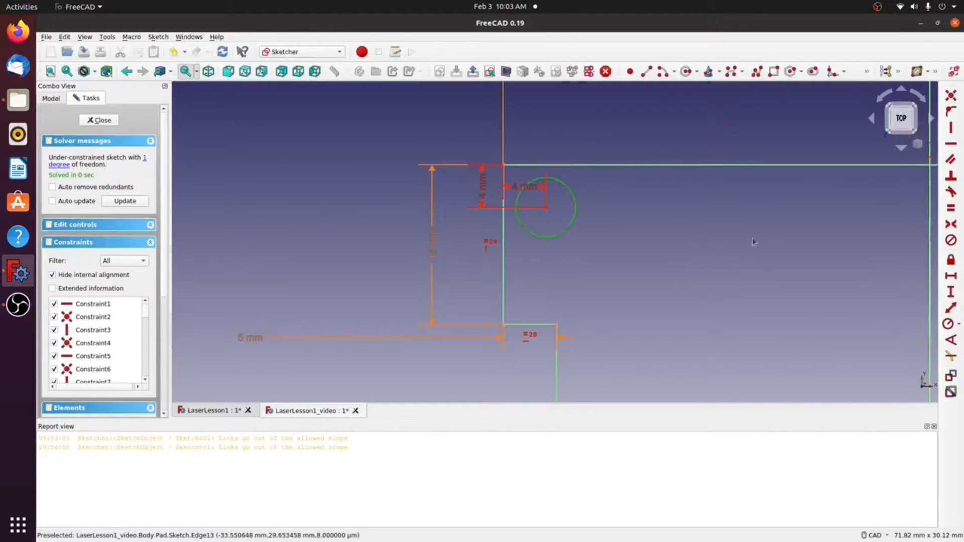
click(948, 324)
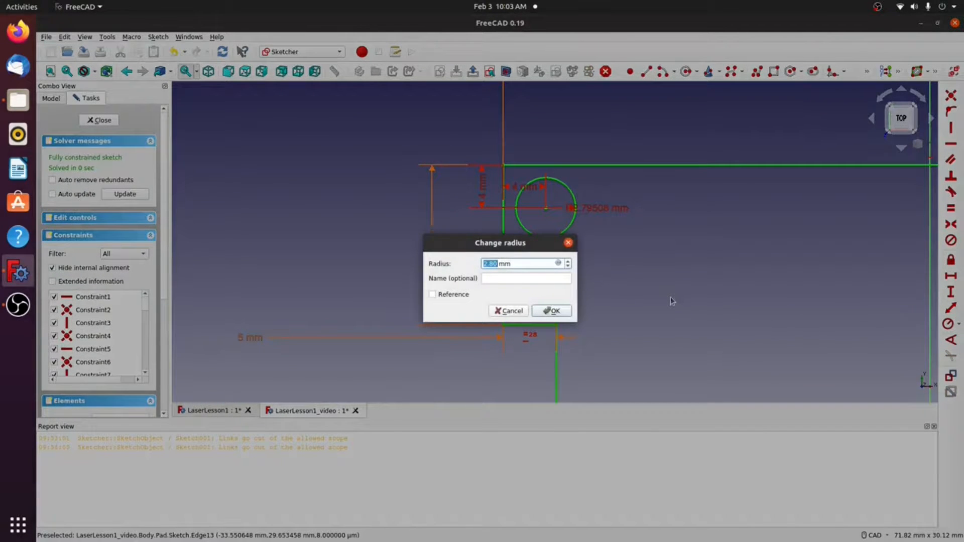
text(2)
key(Return)
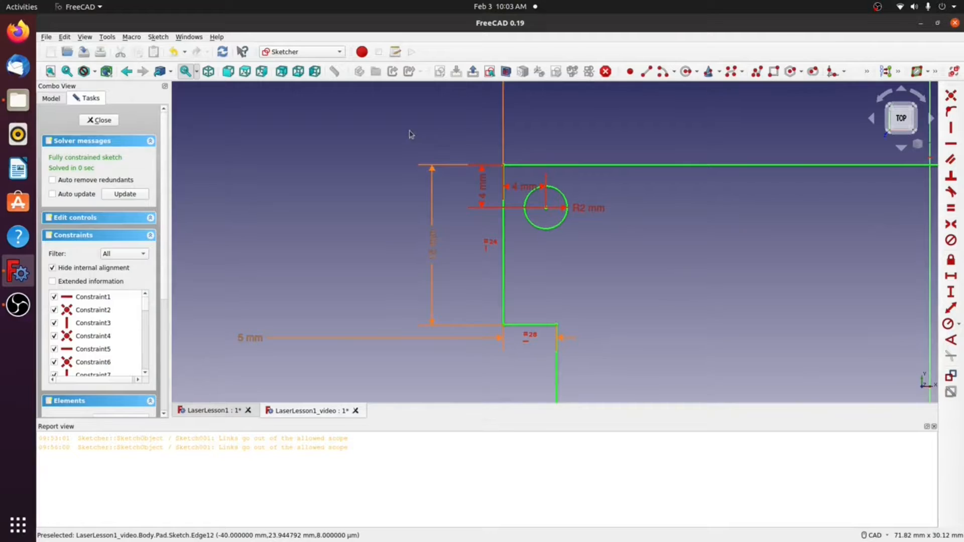
click(472, 72)
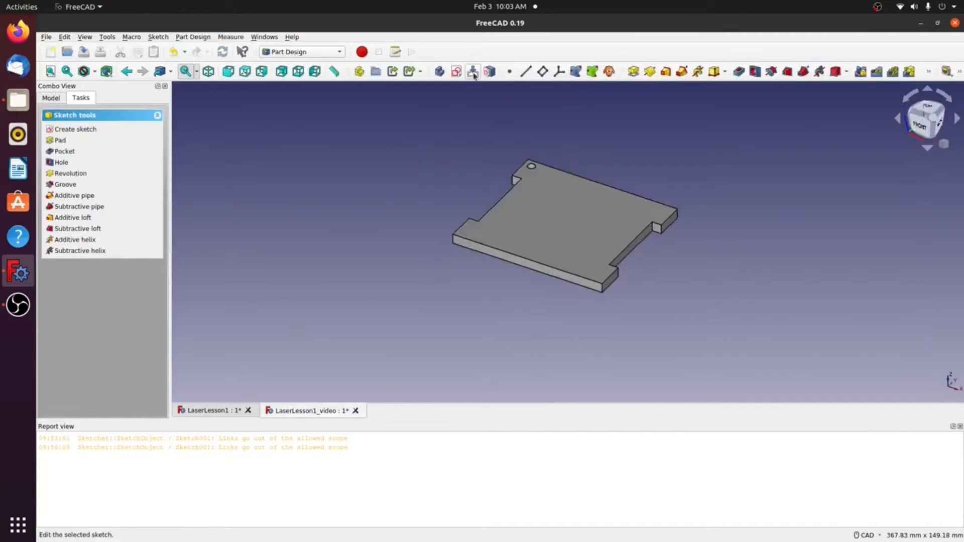
Step: Reopen the Pad's sketch and delete the circle in the upper-left corner tab
scroll(529, 150, up, 5)
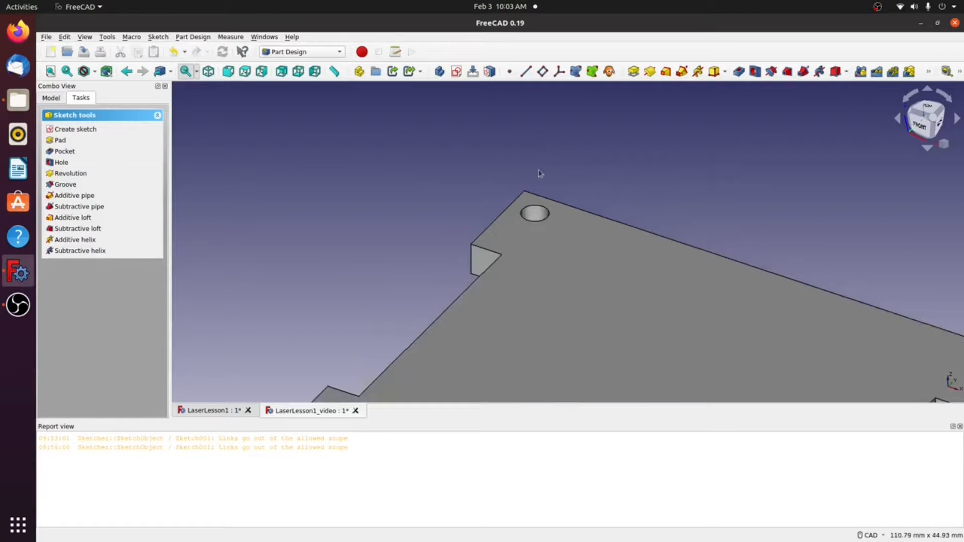
scroll(539, 173, up, 2)
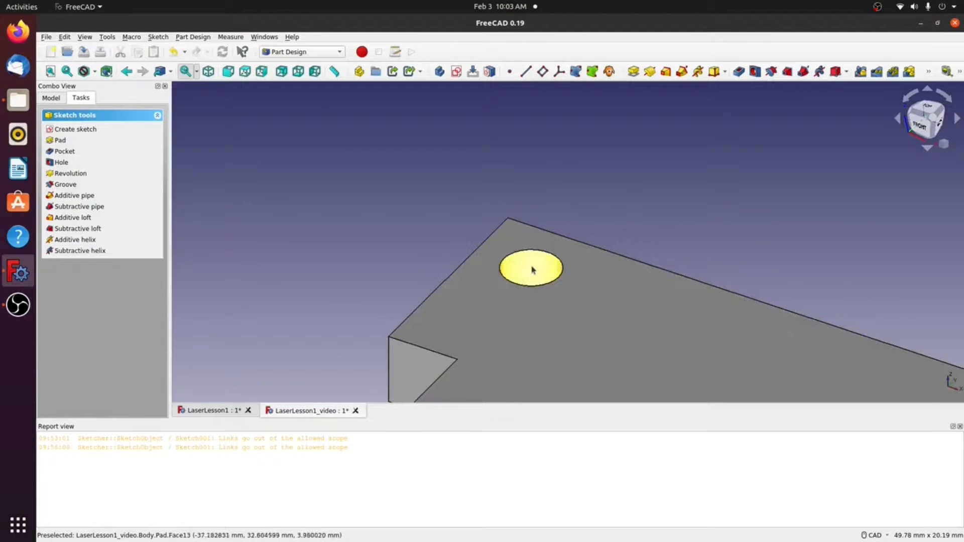
scroll(534, 271, down, 3)
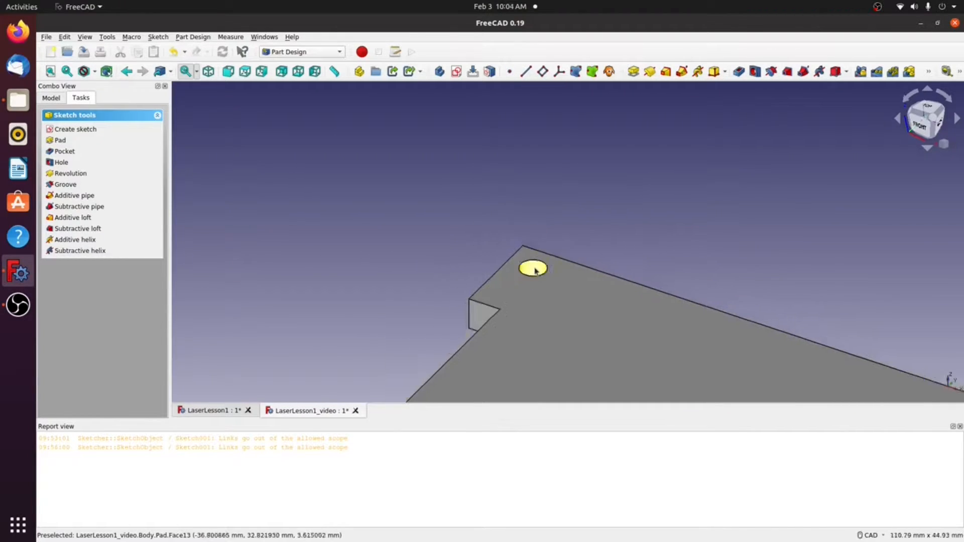
scroll(535, 272, down, 4)
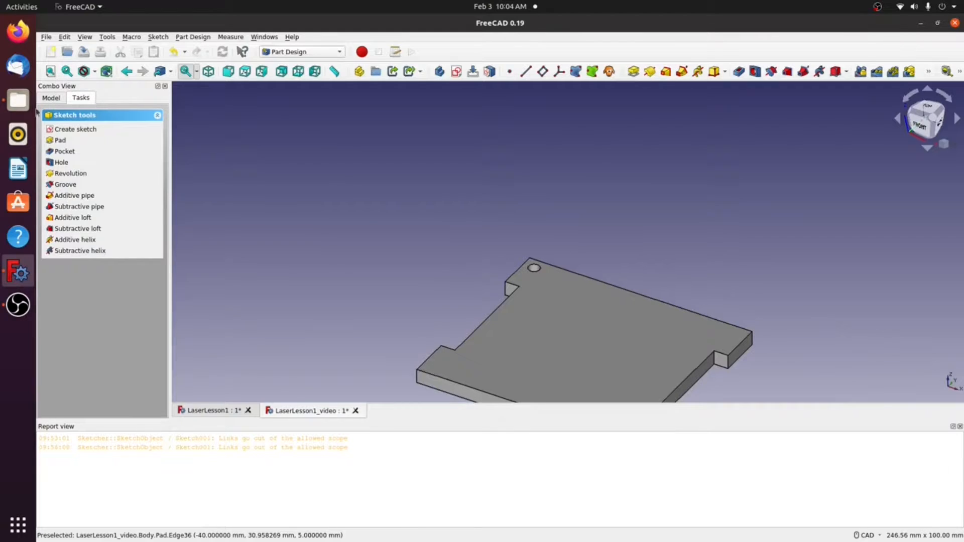
click(54, 99)
click(108, 182)
double_click(102, 184)
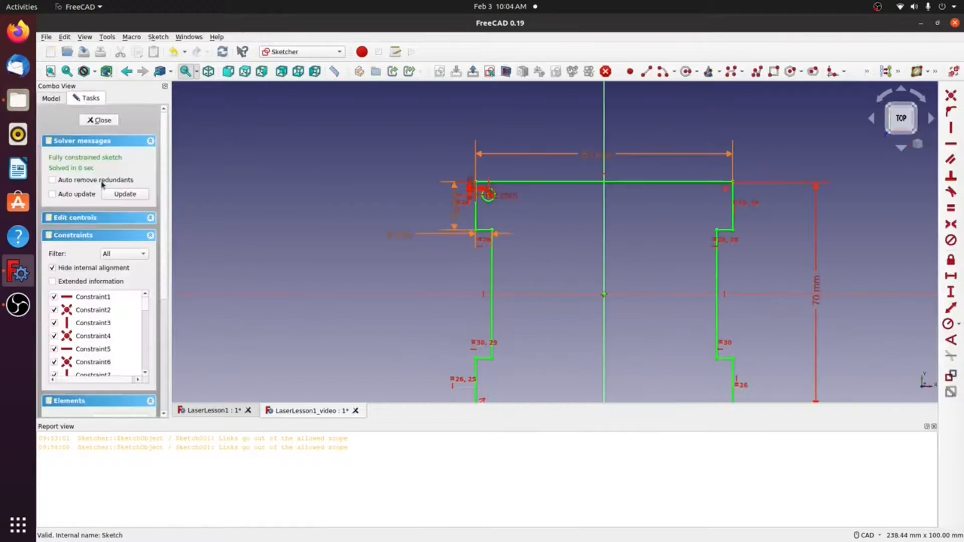
scroll(524, 237, up, 8)
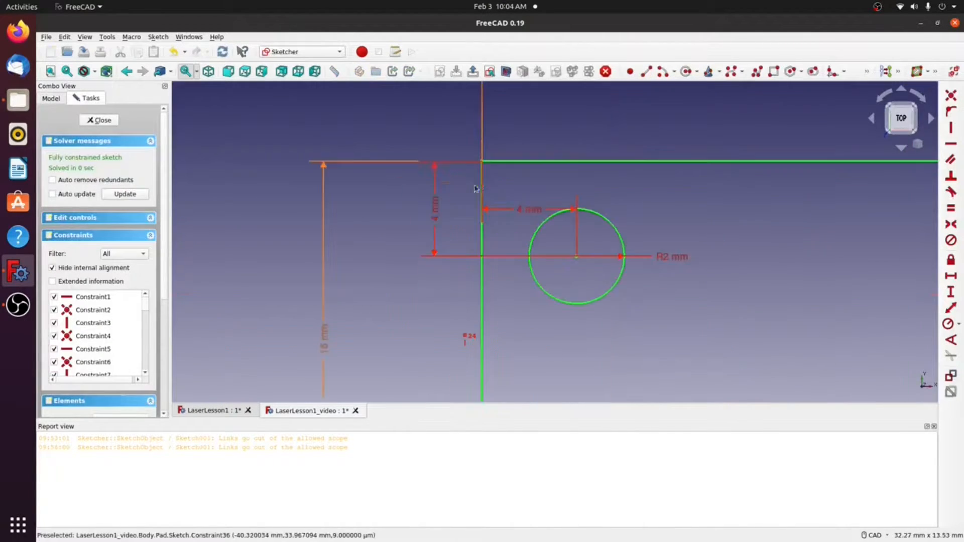
scroll(519, 224, down, 3)
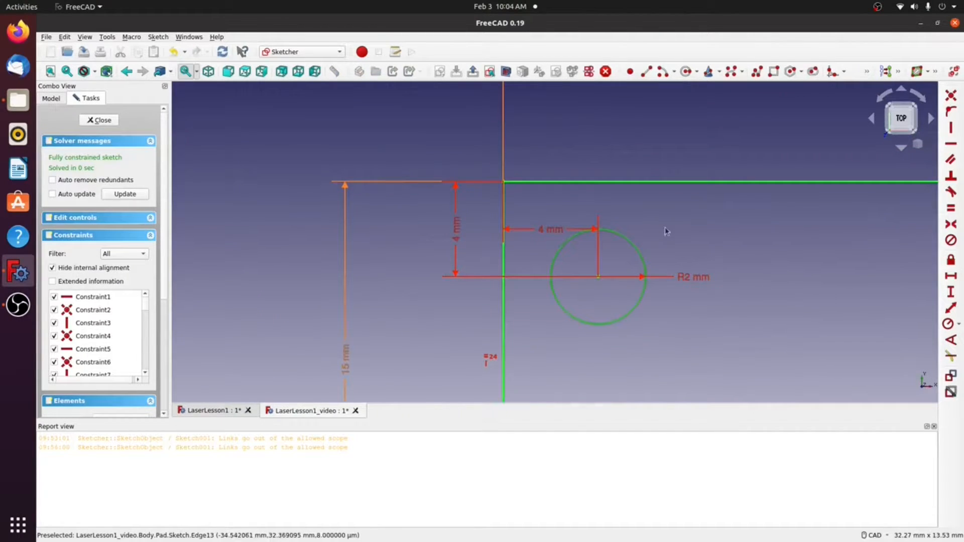
key(Delete)
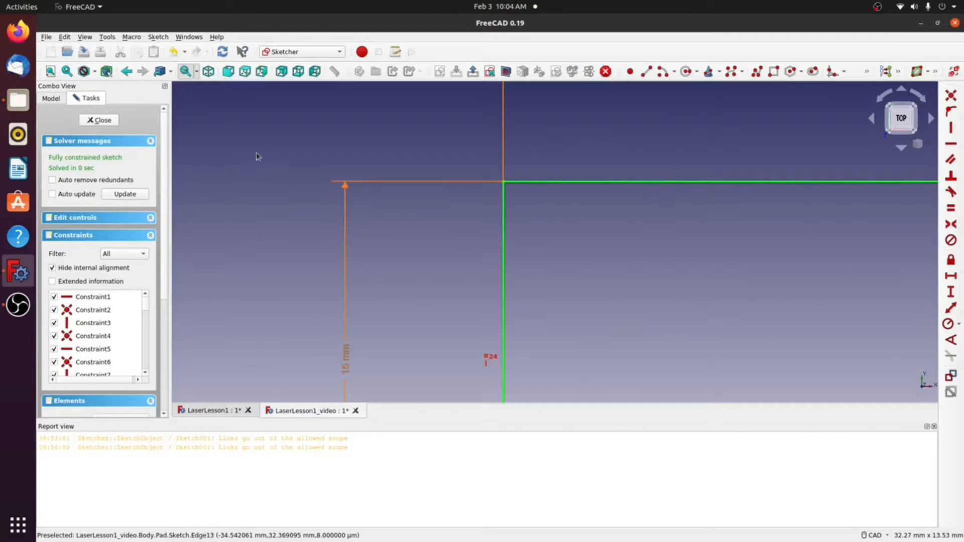
scroll(618, 238, down, 5)
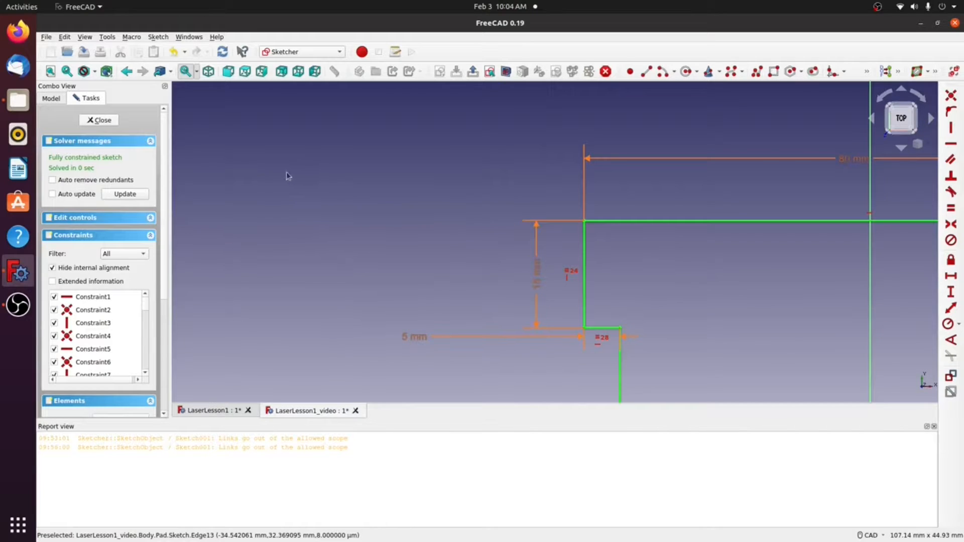
Step: Close the Pad's sketch and create a new sketch on the plate's top face
click(109, 122)
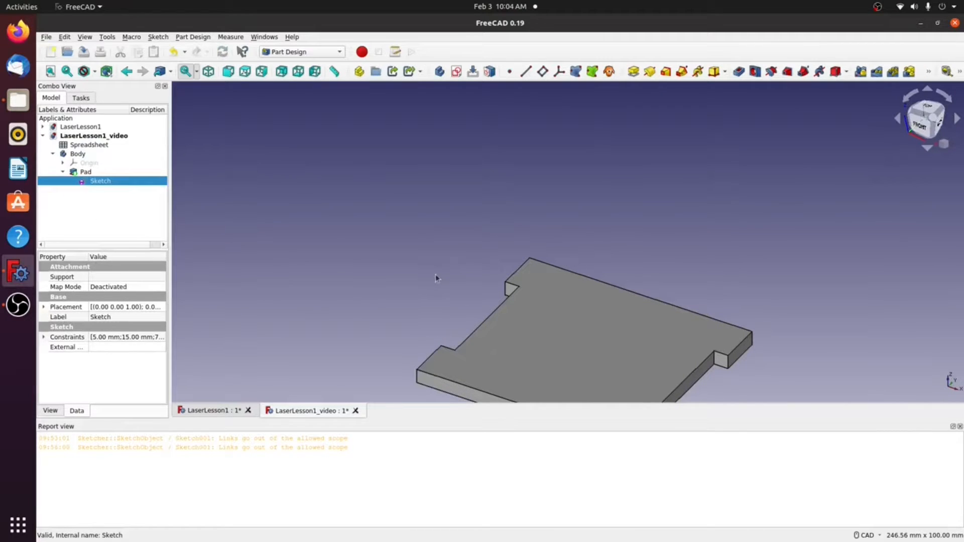
right_click(357, 229)
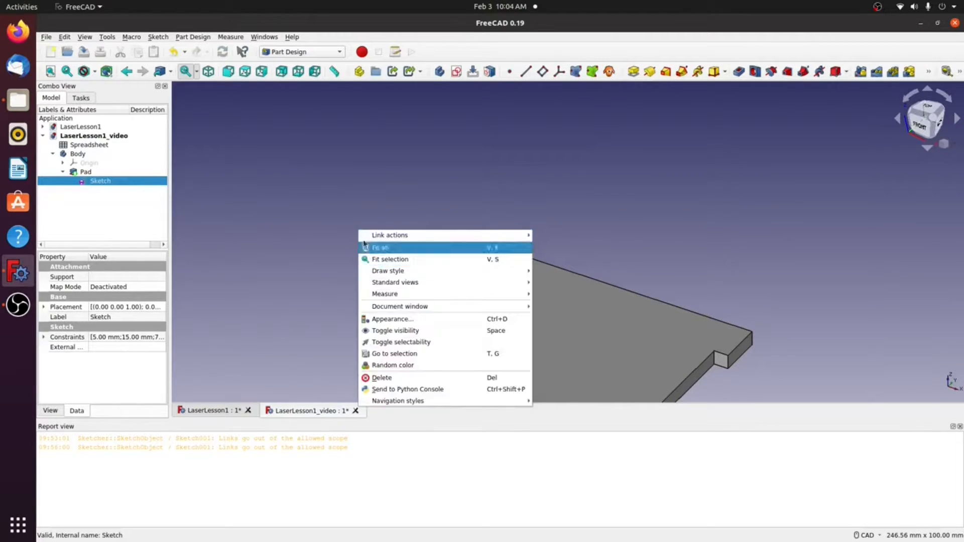
click(325, 208)
middle_drag(438, 261, 360, 181)
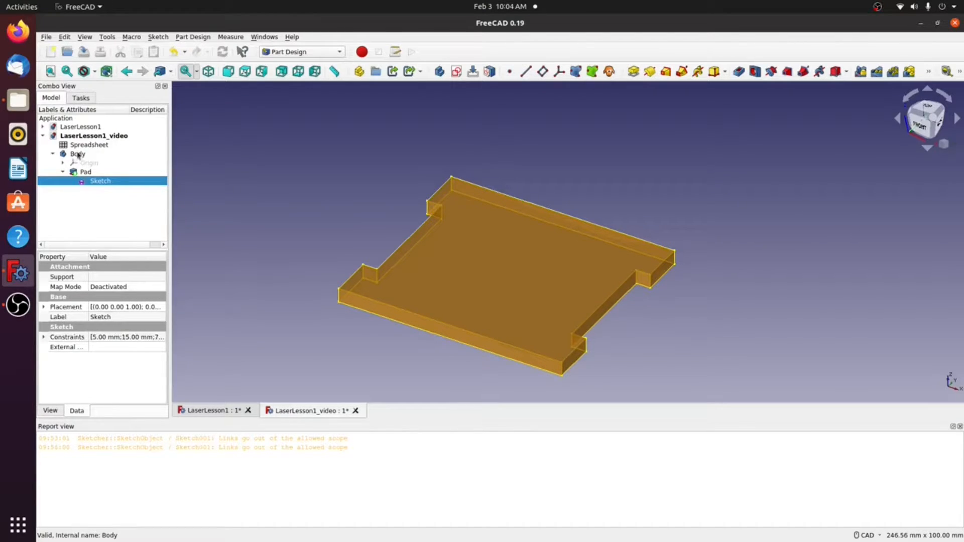
click(497, 272)
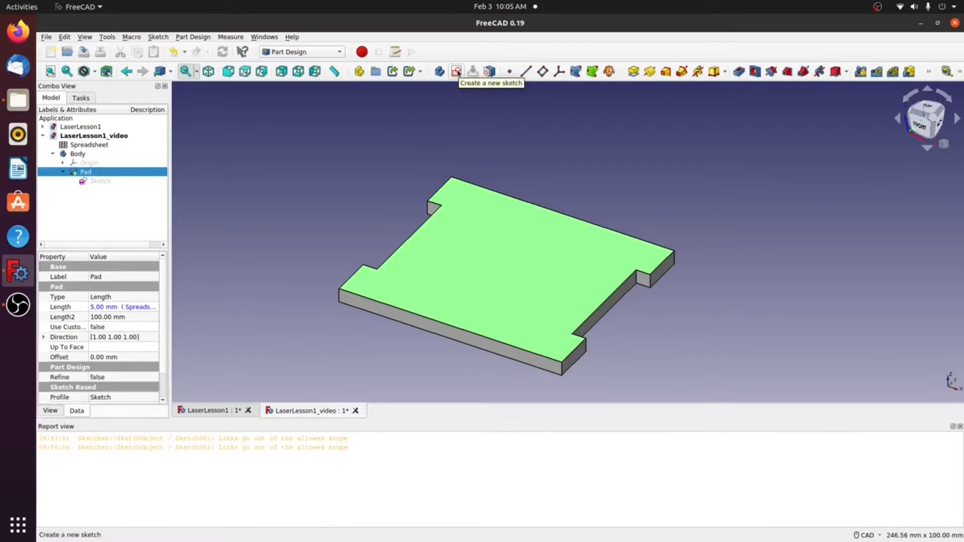
click(456, 71)
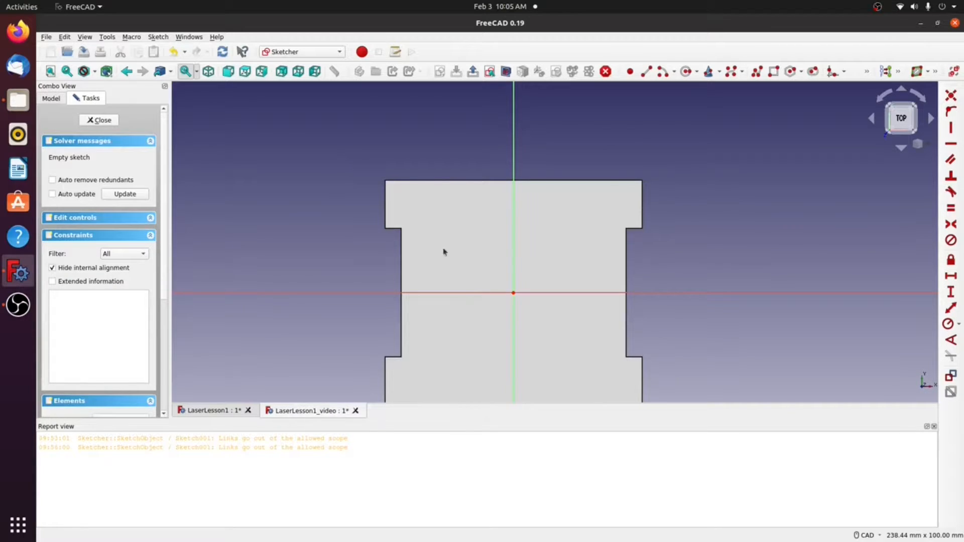
Step: Link the plate's upper-left corner vertex into the new sketch as external geometry
scroll(371, 170, up, 3)
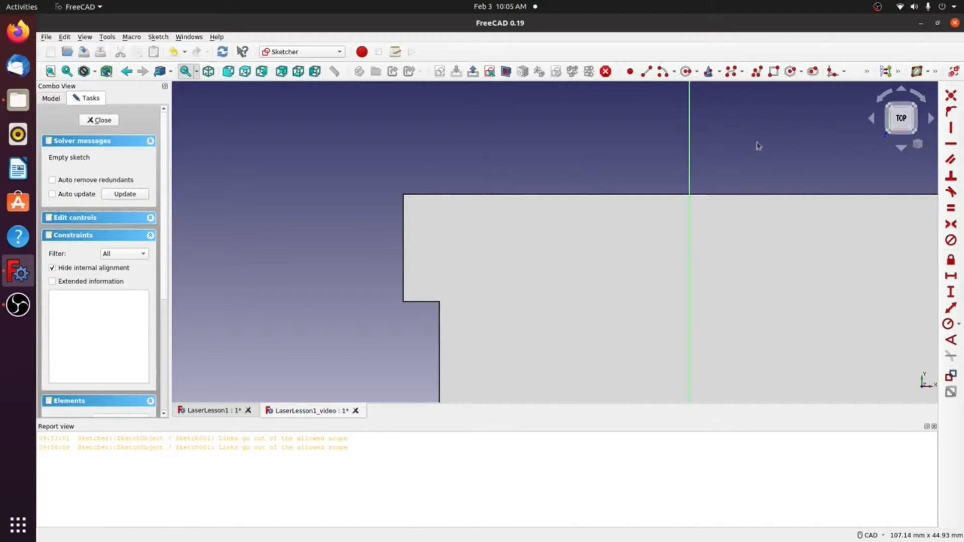
click(845, 73)
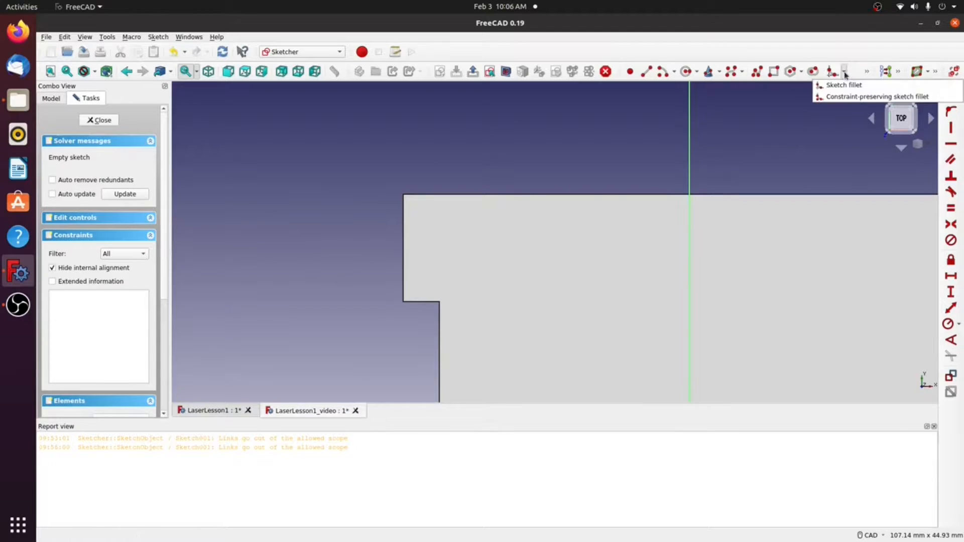
click(866, 71)
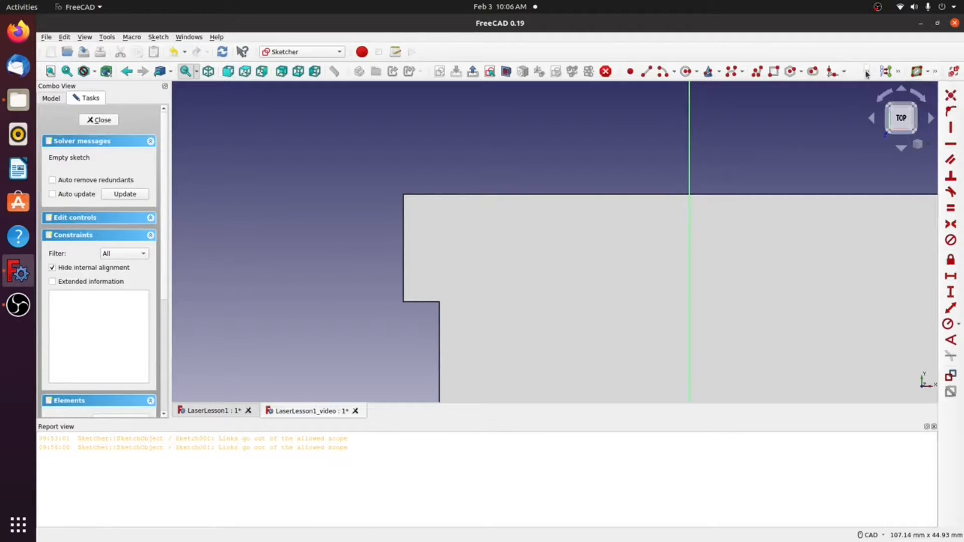
click(867, 73)
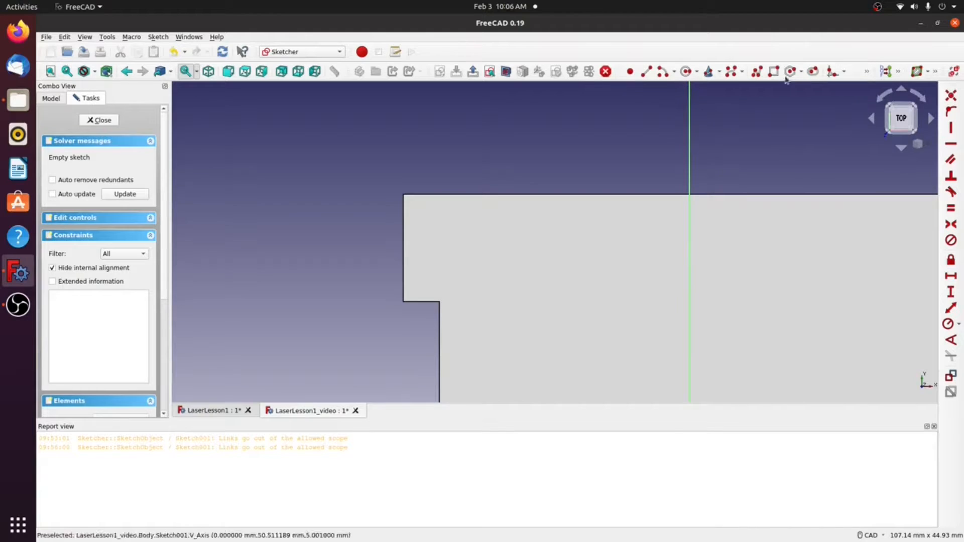
click(866, 72)
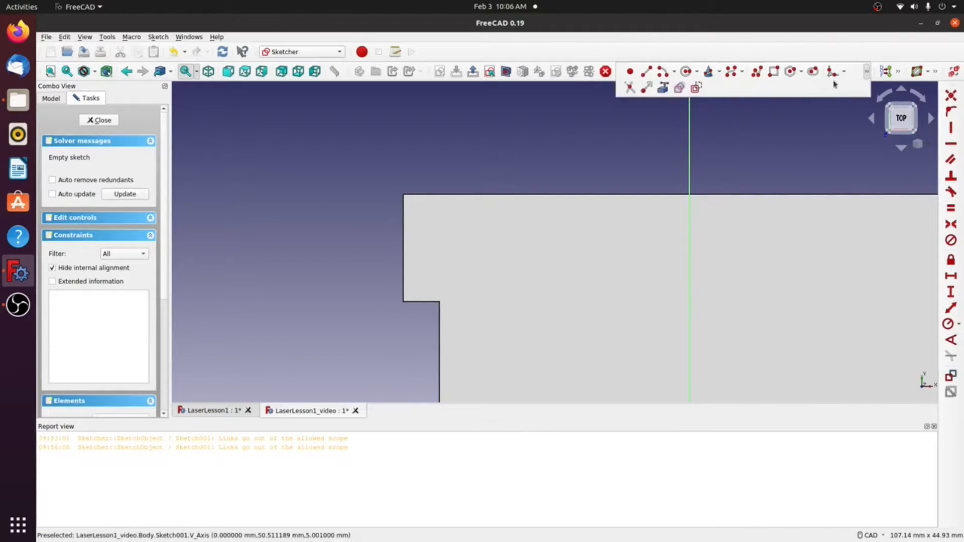
click(663, 89)
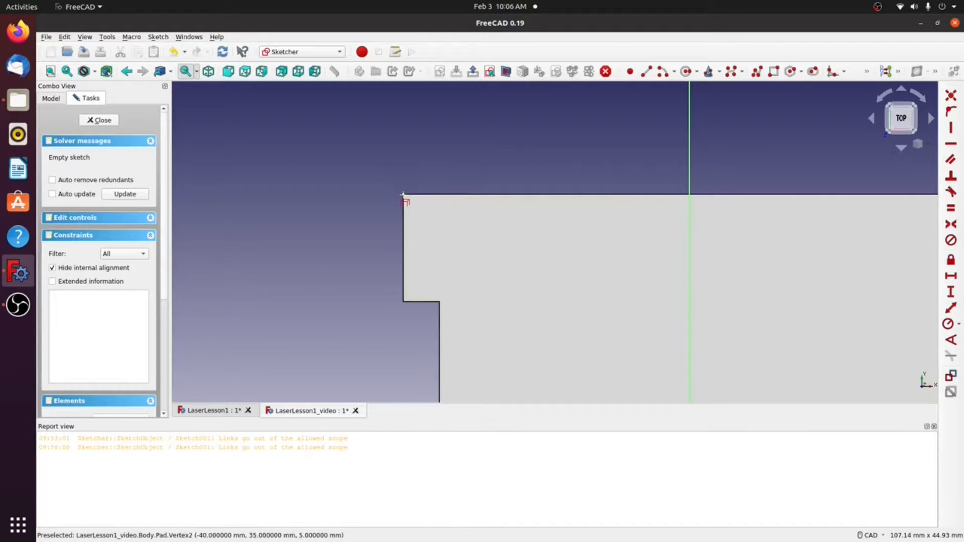
click(402, 195)
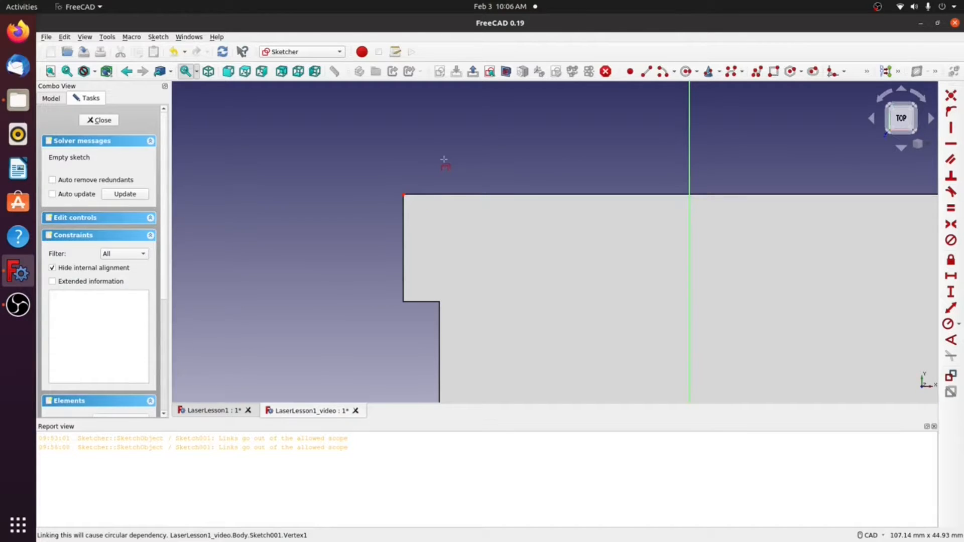
key(Escape)
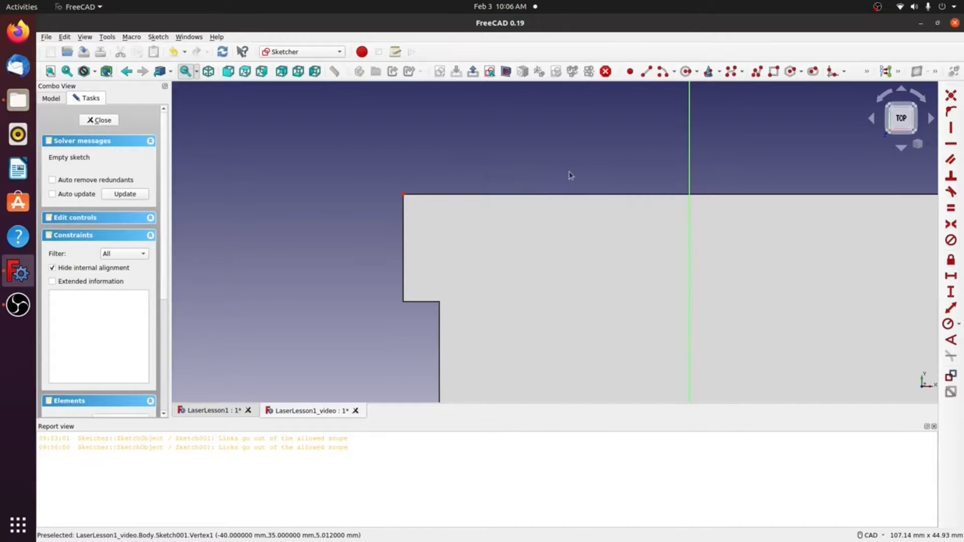
Step: Draw a circle of about 1.4 mm radius inside the plate's upper-left corner tab
click(685, 73)
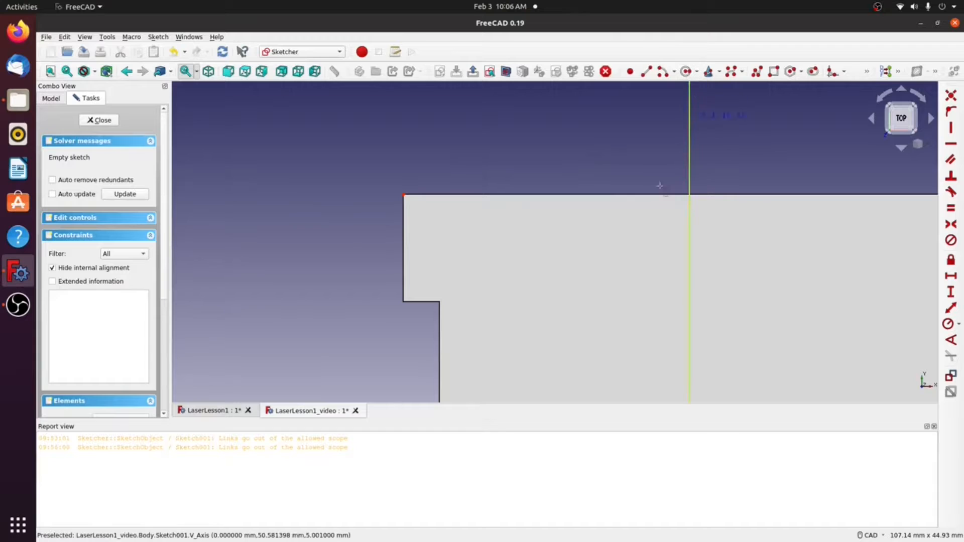
click(442, 227)
click(450, 234)
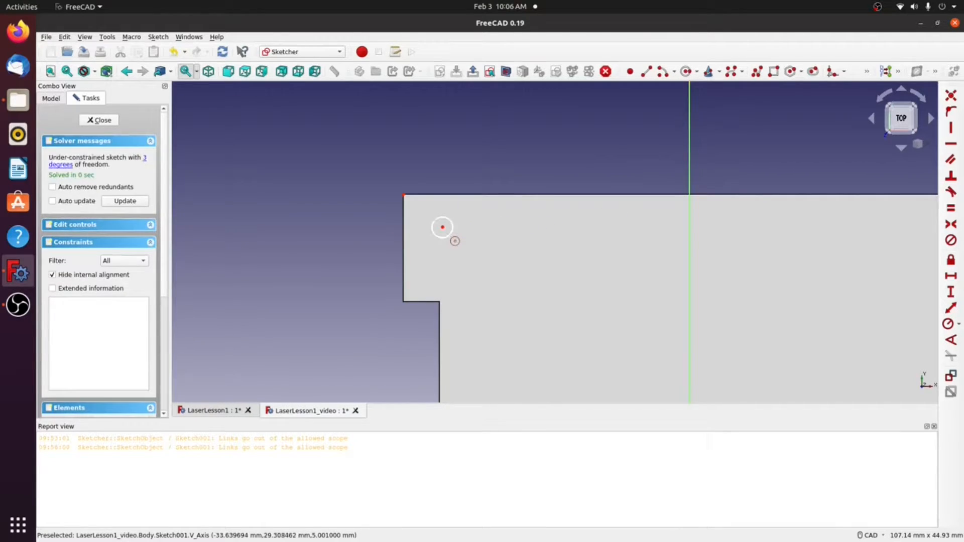
right_click(502, 149)
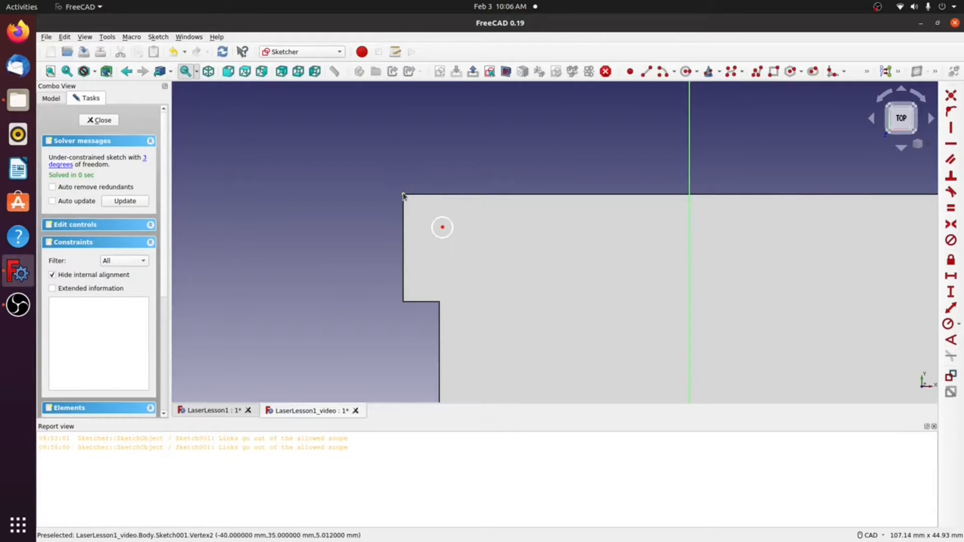
Step: Constrain the horizontal distance between the linked corner vertex and the circle's centre to 4 mm, and move the dimension clear of the plate
click(442, 228)
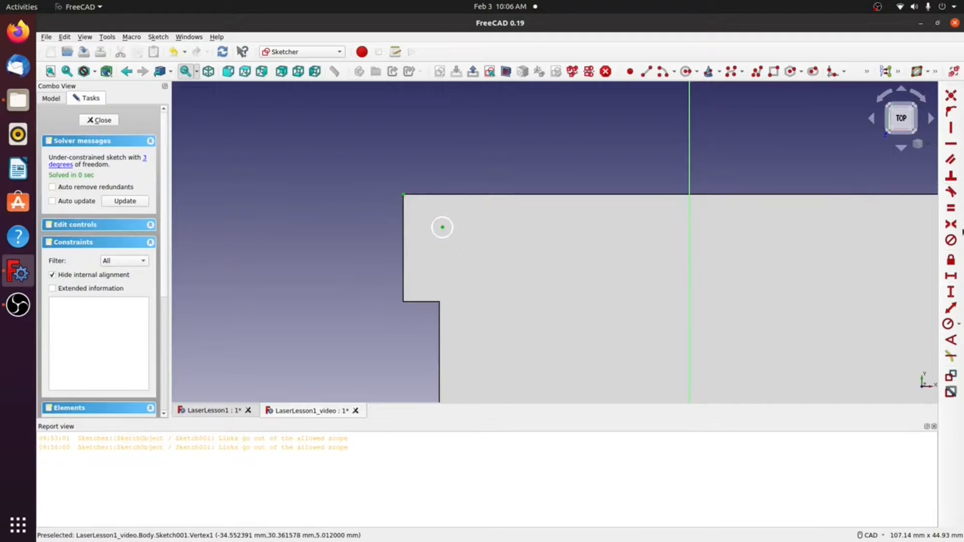
click(950, 276)
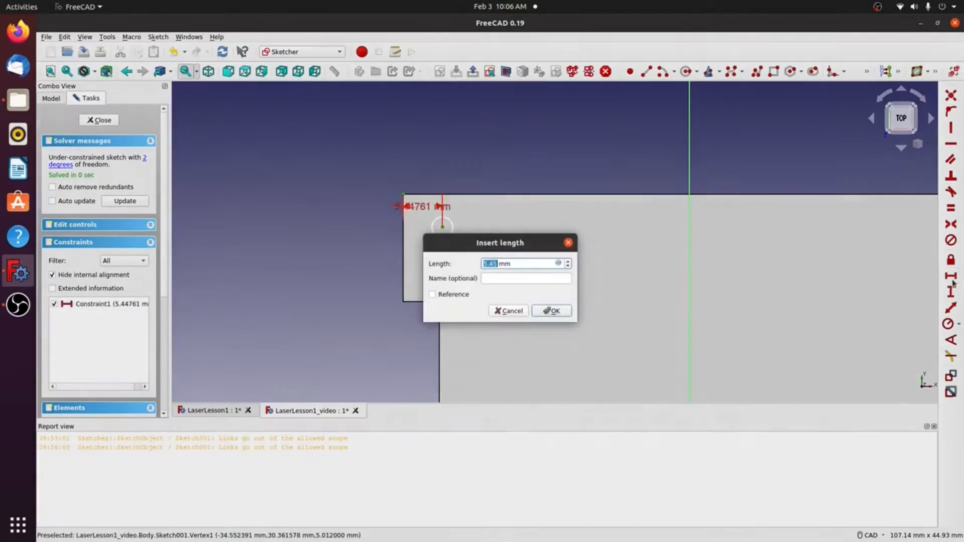
text(4)
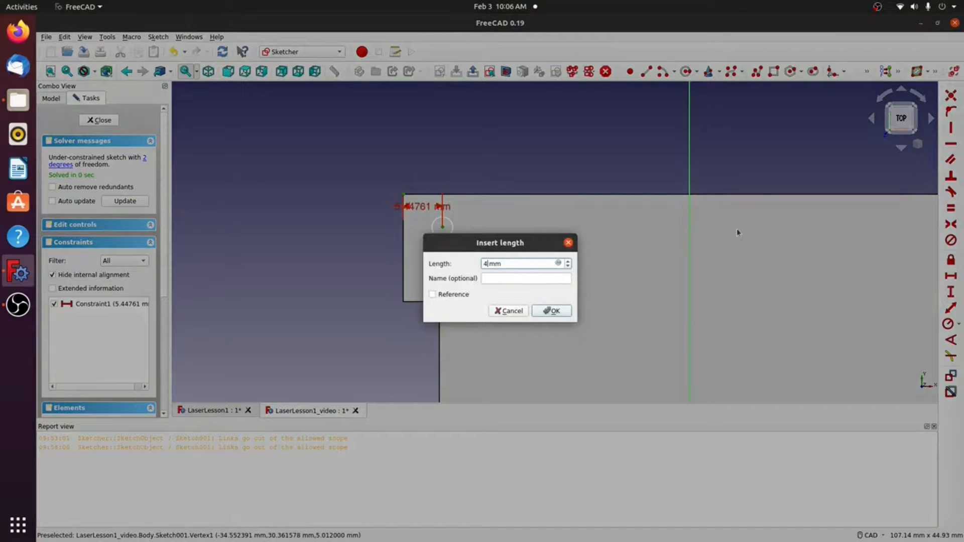
key(Return)
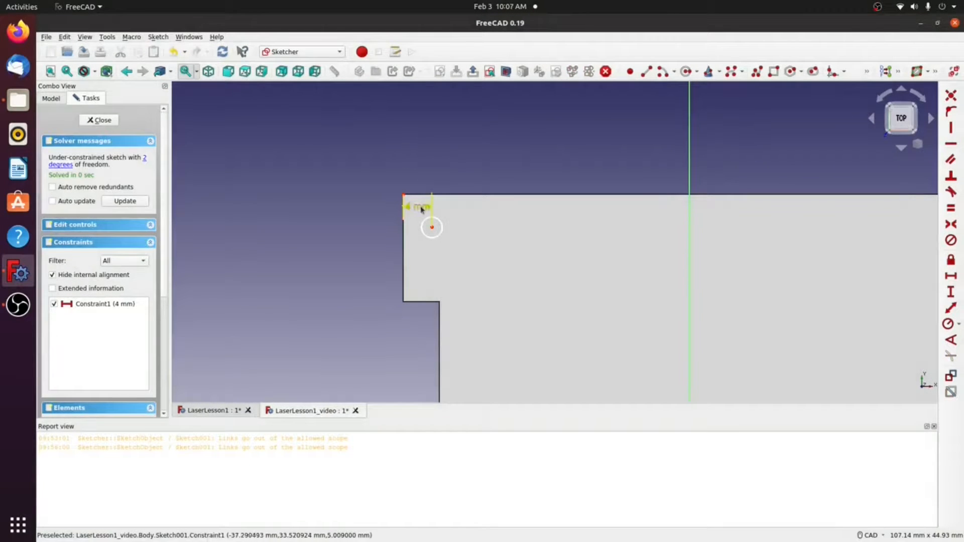
drag(420, 208, 358, 210)
Step: Constrain the vertical distance between the linked corner vertex and the circle's centre to 4 mm, and space out both dimension labels
click(404, 195)
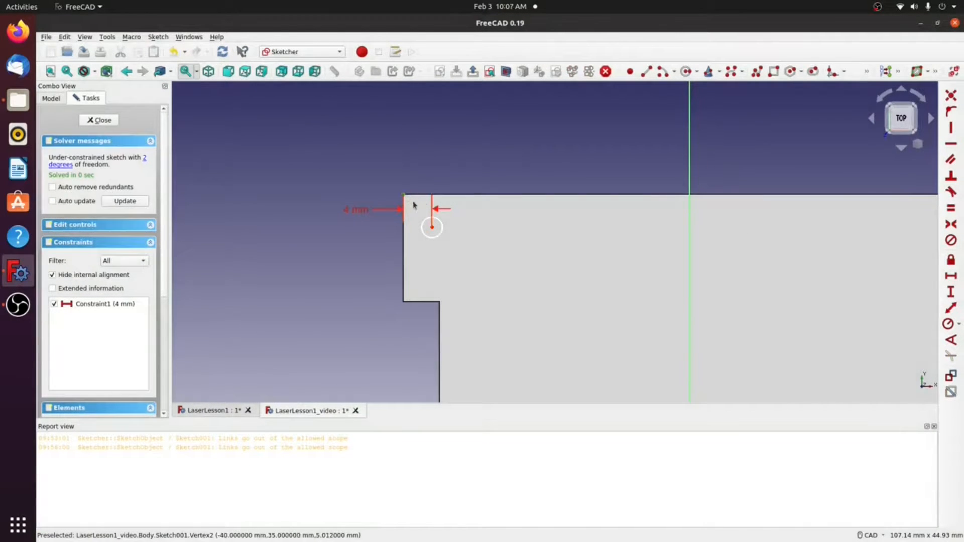
click(431, 228)
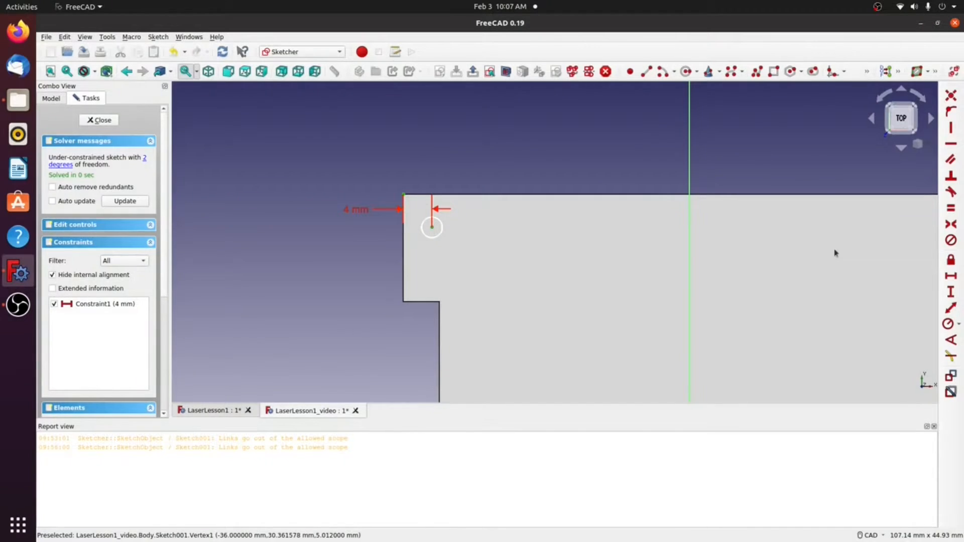
click(950, 292)
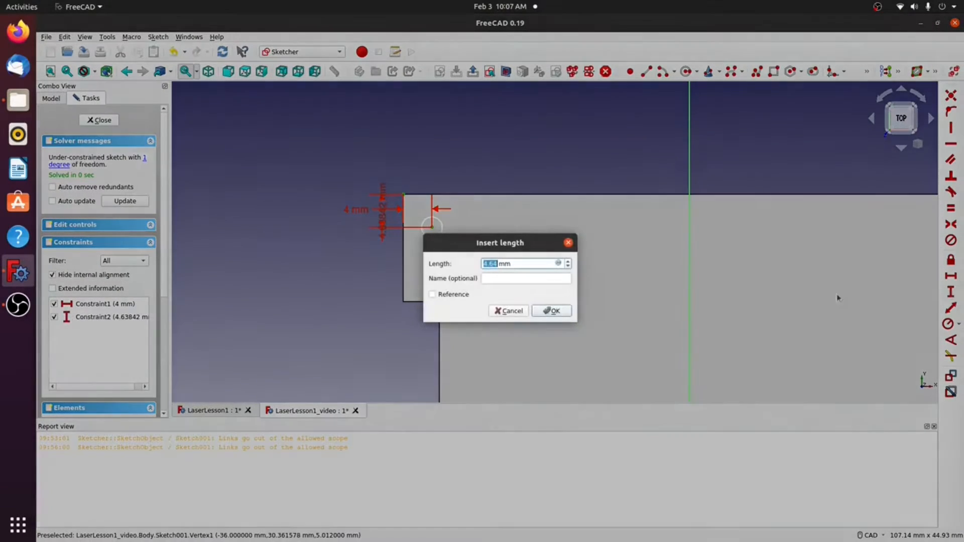
text(4)
key(Return)
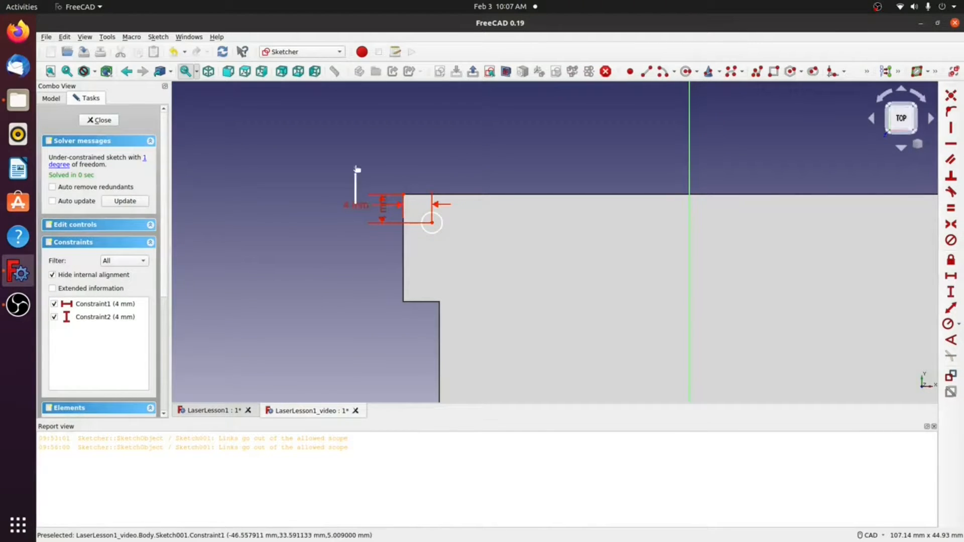
drag(354, 209, 360, 160)
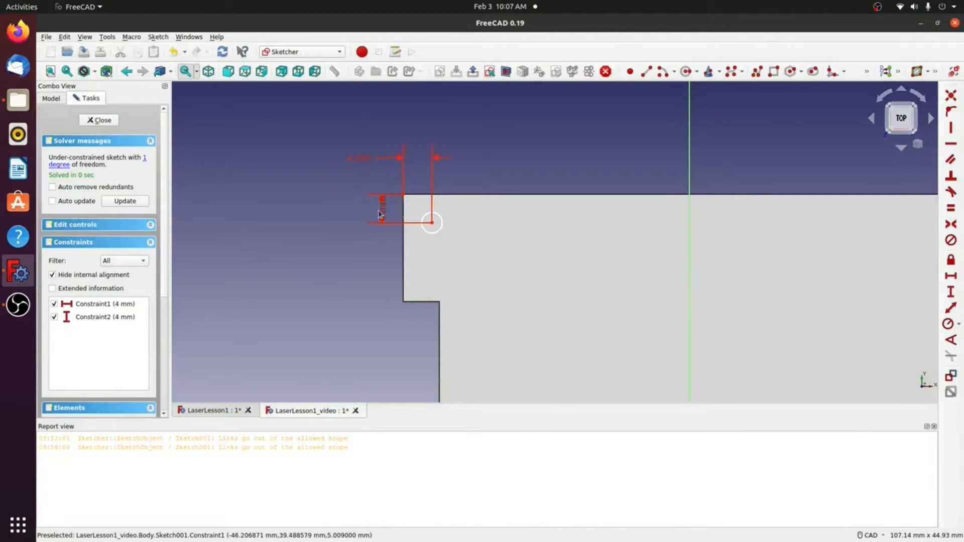
drag(383, 208, 385, 258)
Step: Constrain the radius of the circle on the top face to 2 mm and leave the sketch
click(441, 230)
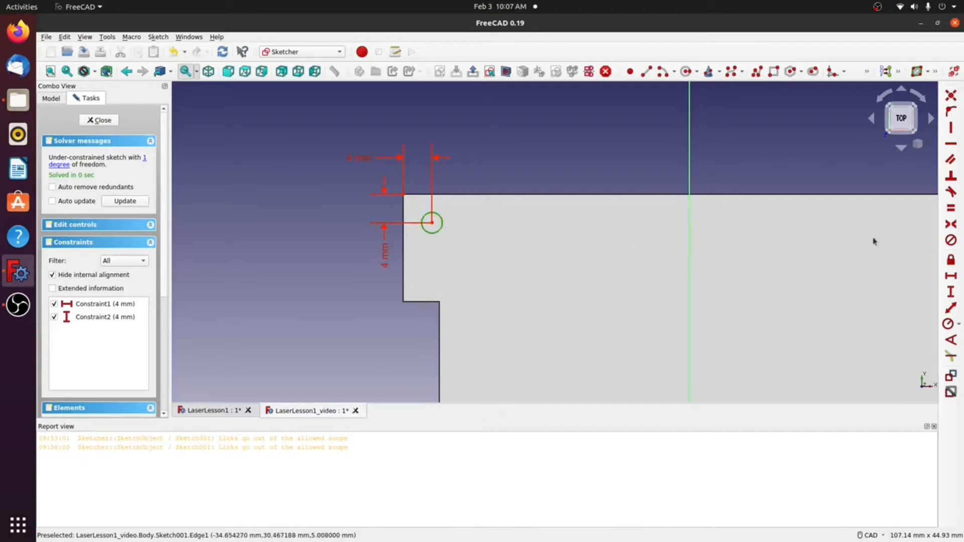
click(948, 324)
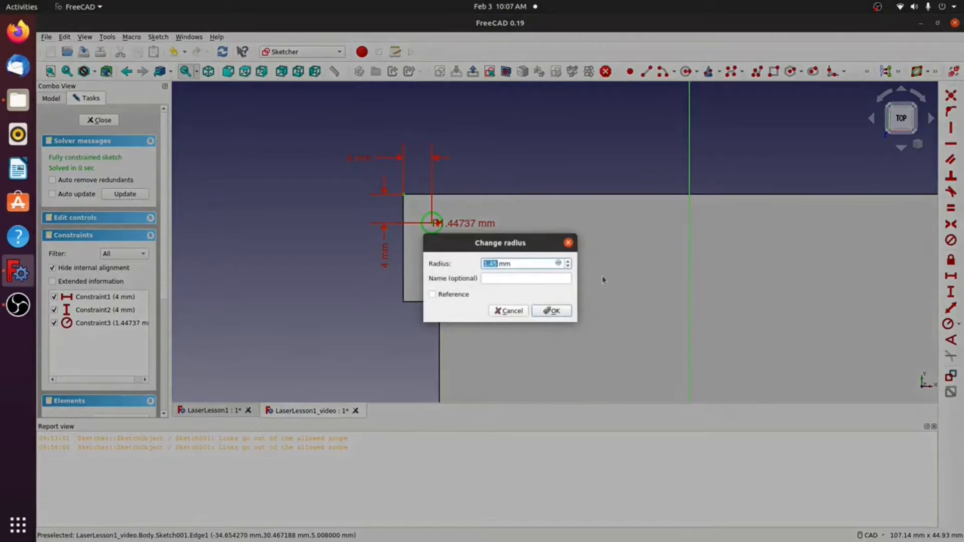
text(2)
key(Return)
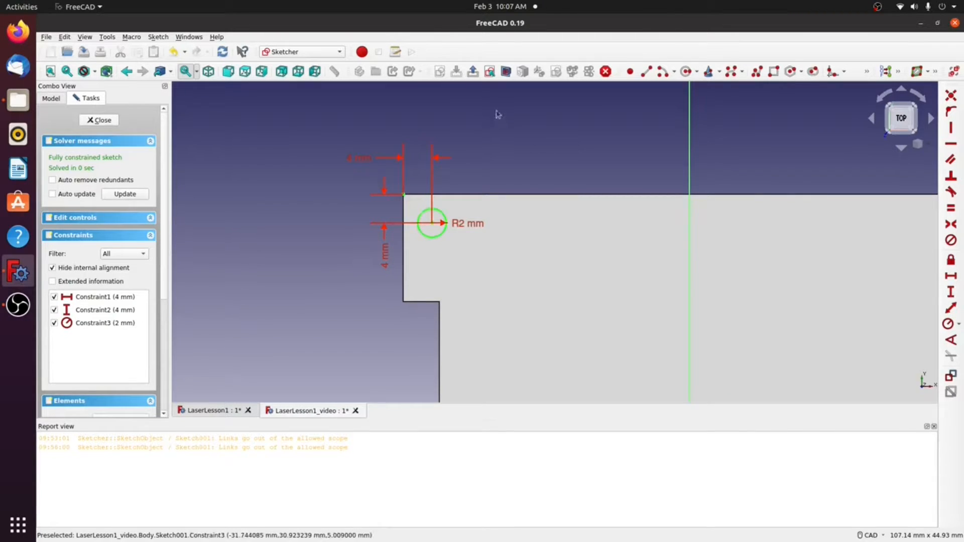
click(474, 71)
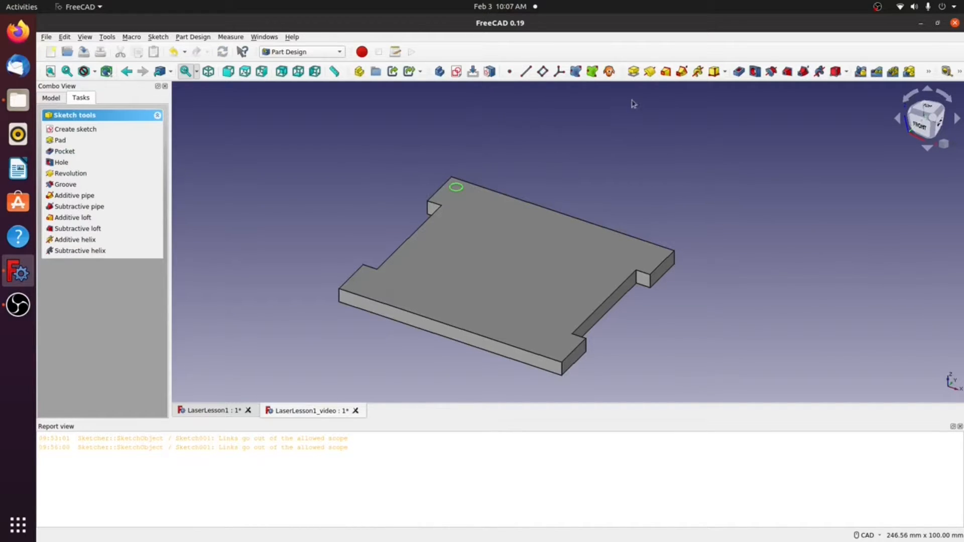
Step: Pad the circle sketch 10 mm upward from the plate's top face
click(463, 188)
click(633, 72)
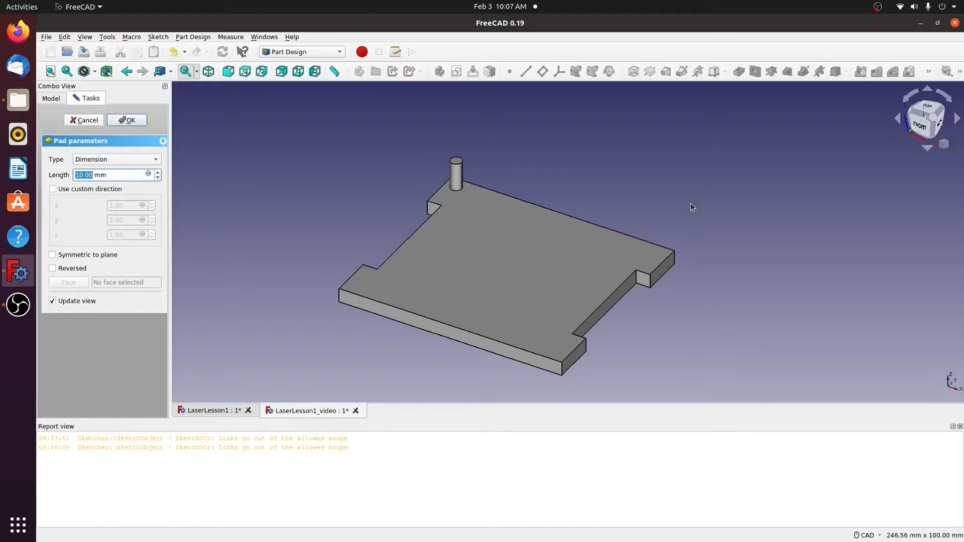
click(127, 120)
Step: Examine the sketches belonging to the plate's pad and the cylinder's pad in the model tree, and collapse the Body
click(49, 98)
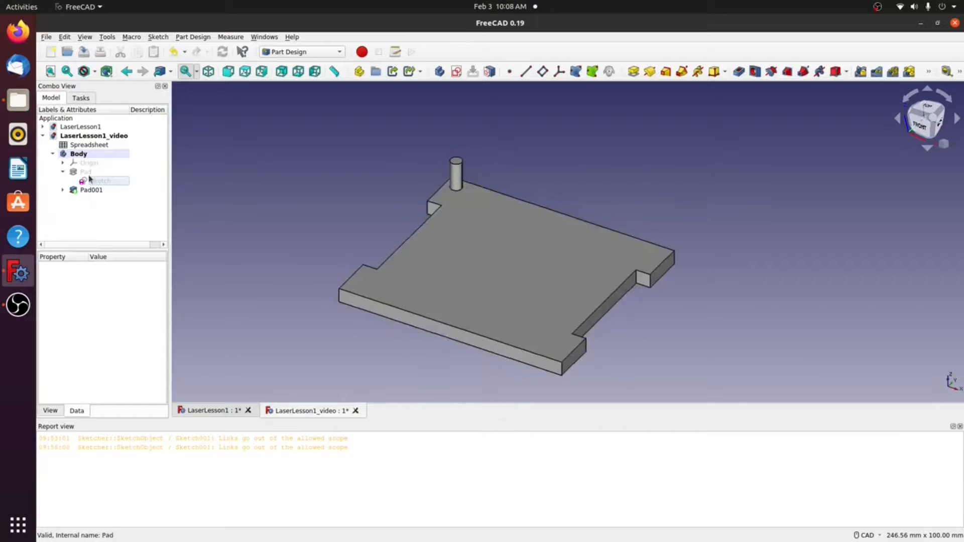
click(63, 190)
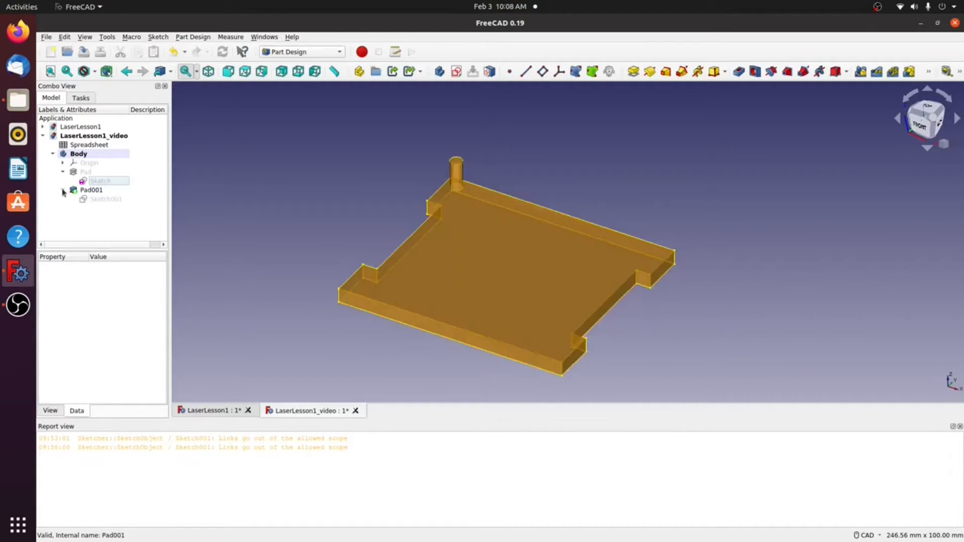
click(107, 199)
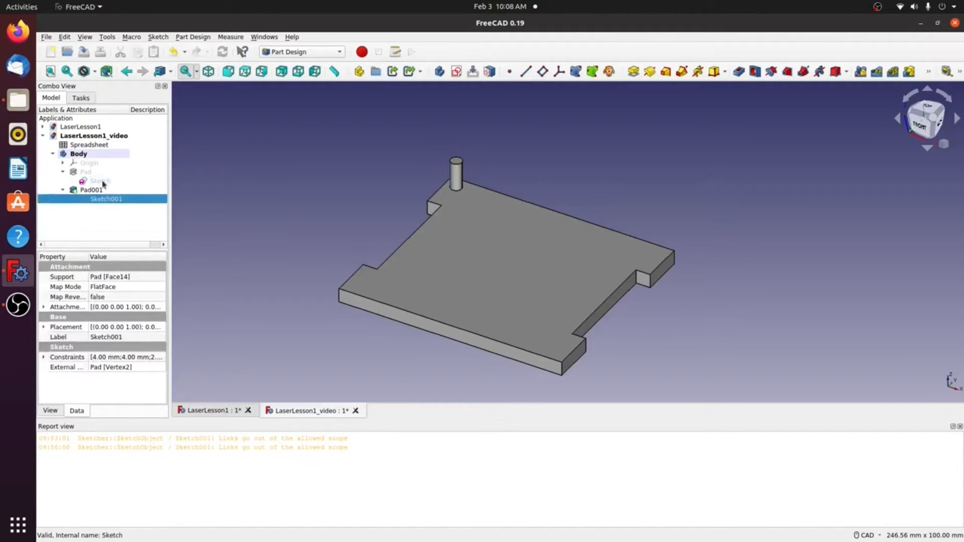
click(100, 182)
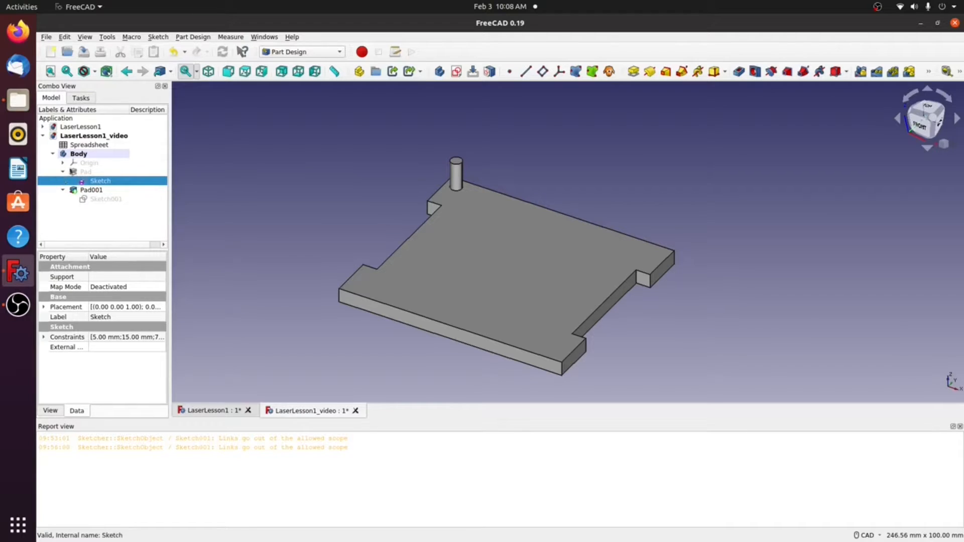
click(53, 154)
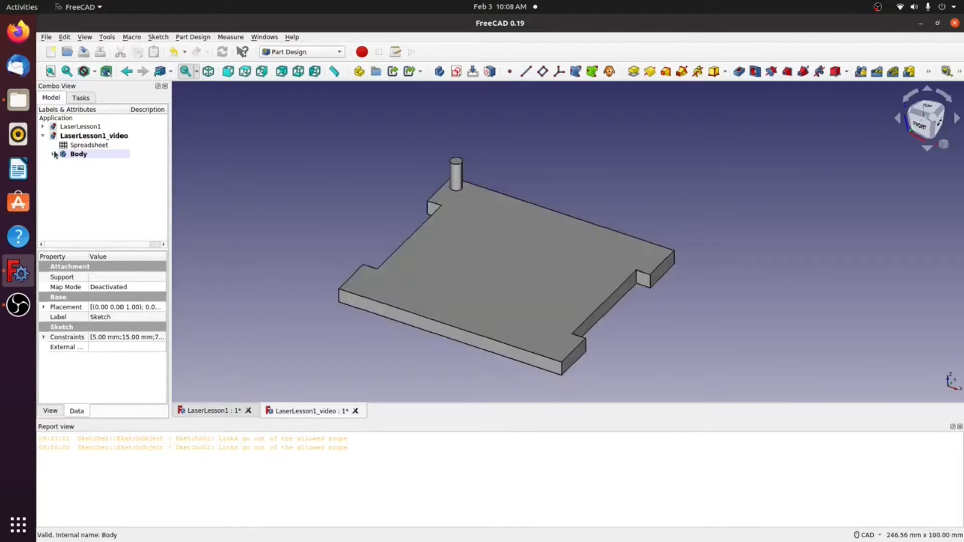
Step: Create a second body in the LaserLesson1_video document and start a sketch on its YZ plane
click(81, 137)
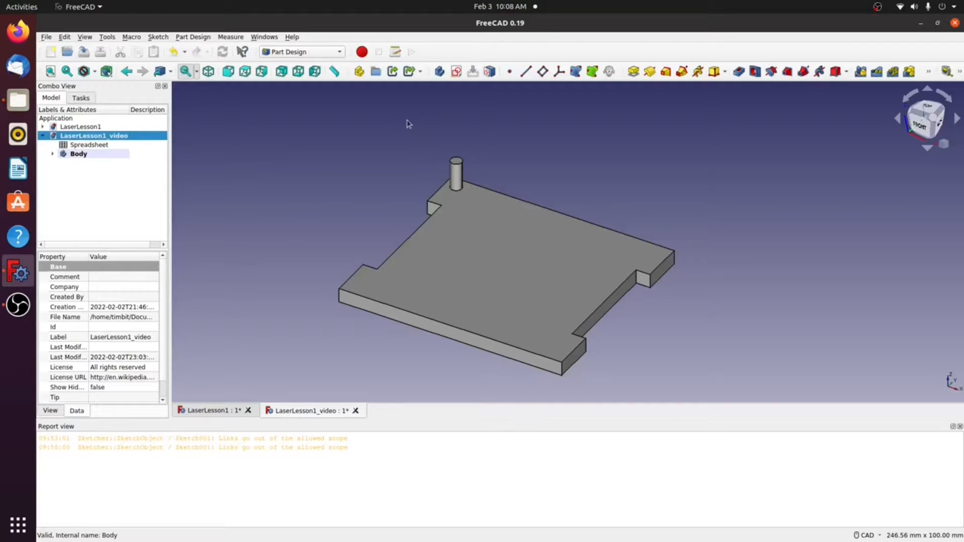
click(440, 72)
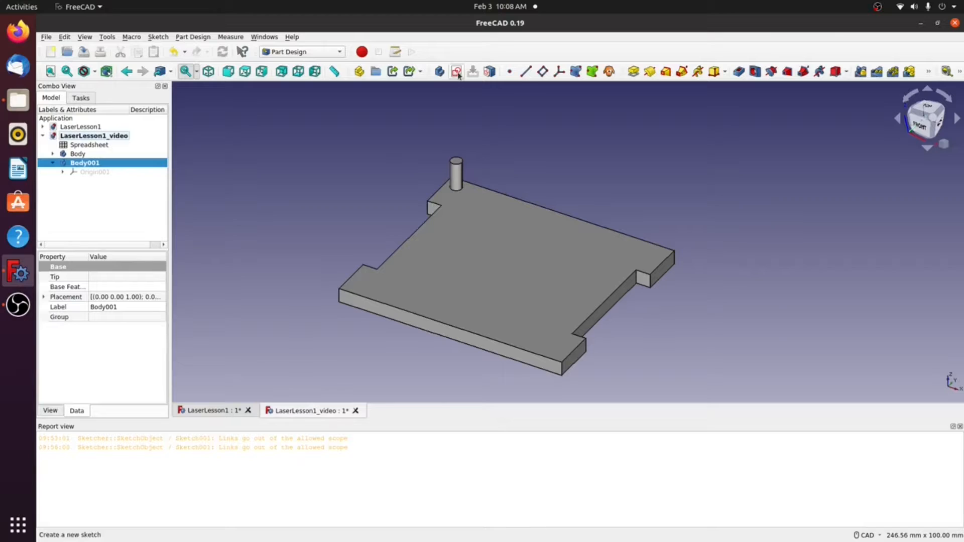
click(457, 73)
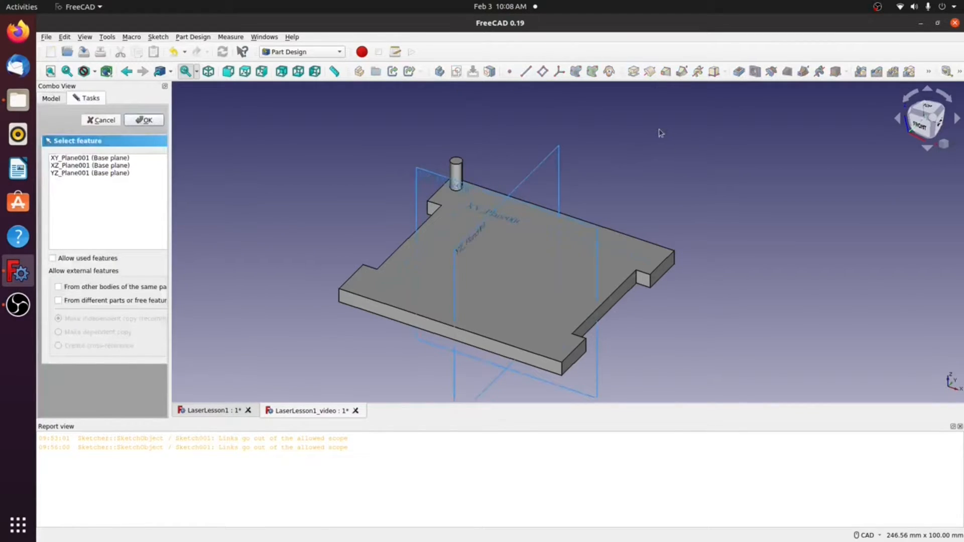
click(547, 159)
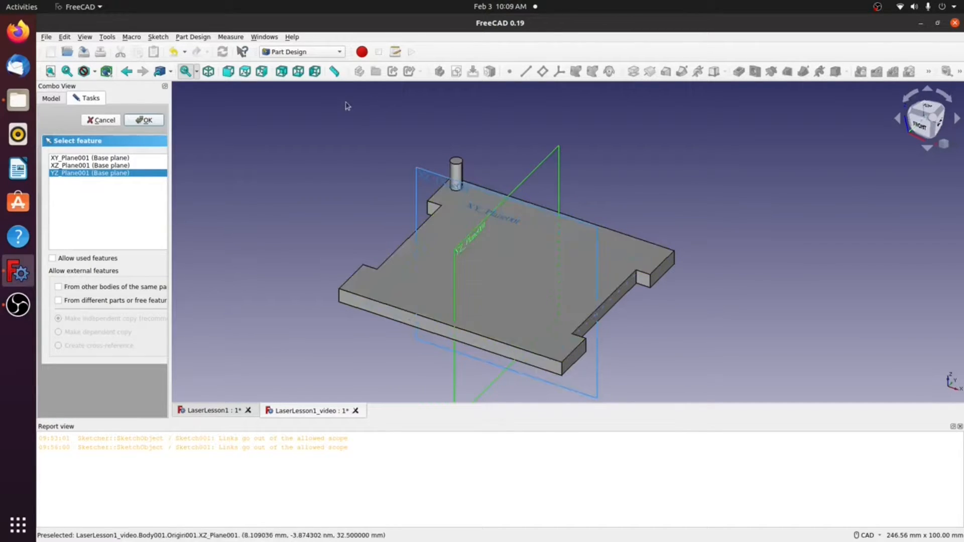
click(145, 120)
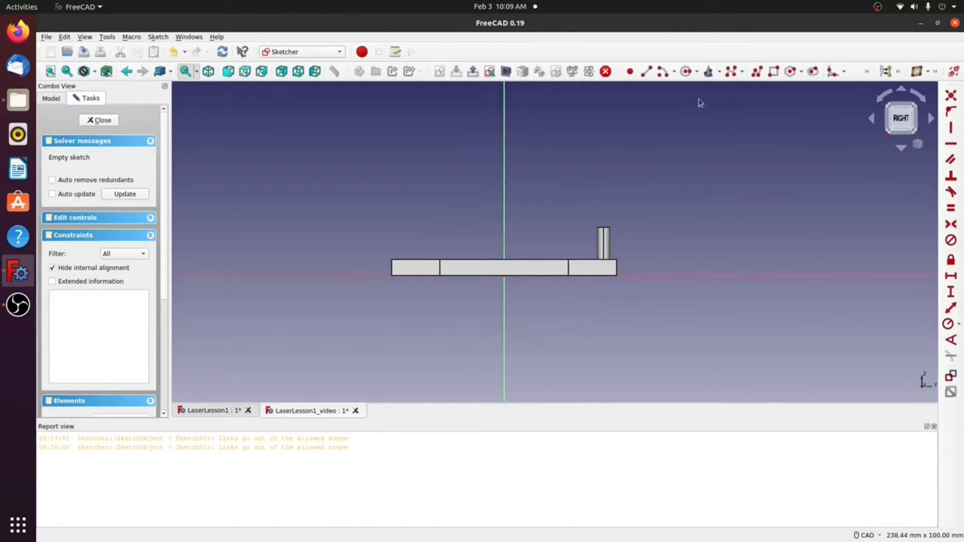
Step: Sketch a rectangle wider and taller than the plate's profile, with its lower edge on the horizontal axis, and leave the sketch
click(773, 71)
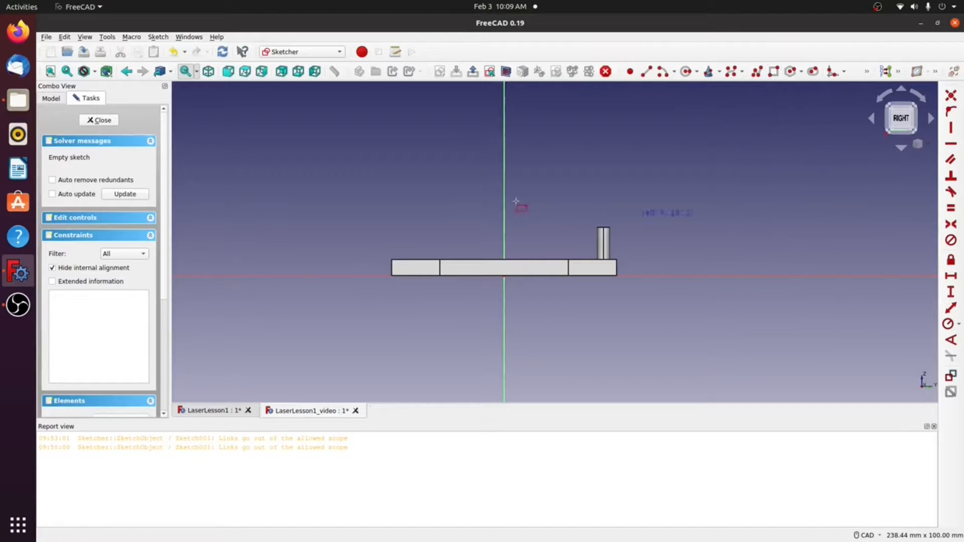
click(355, 167)
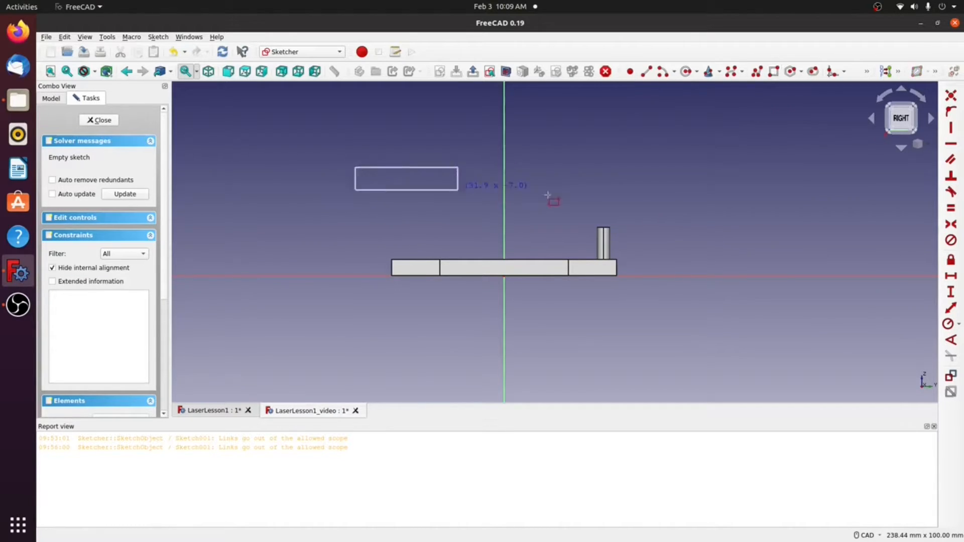
click(675, 276)
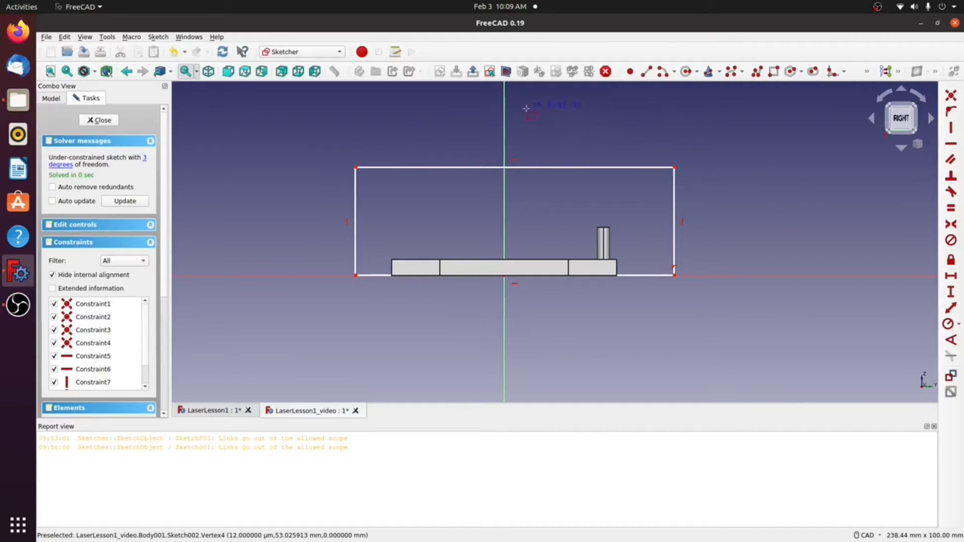
click(472, 73)
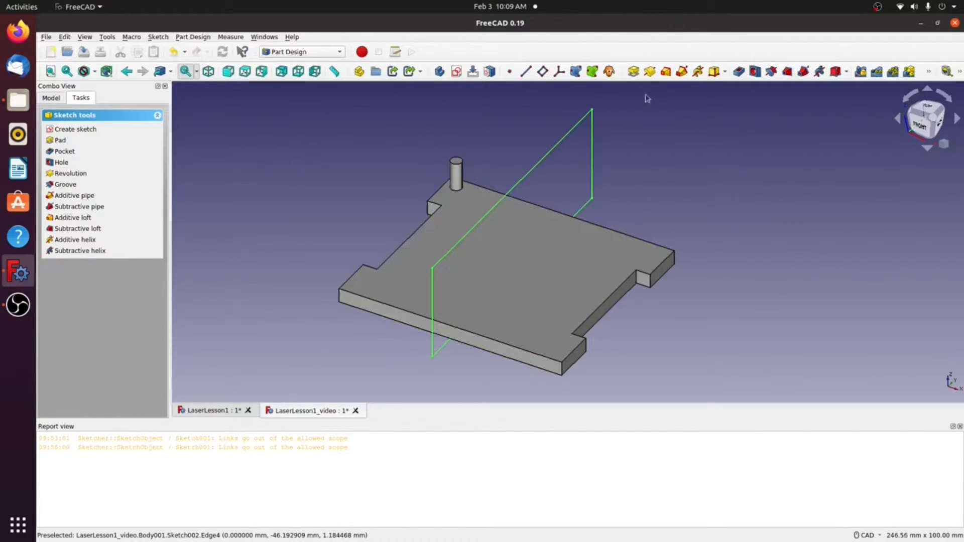
Step: Pad the rectangle sketch 5 mm to form an upright panel
click(633, 71)
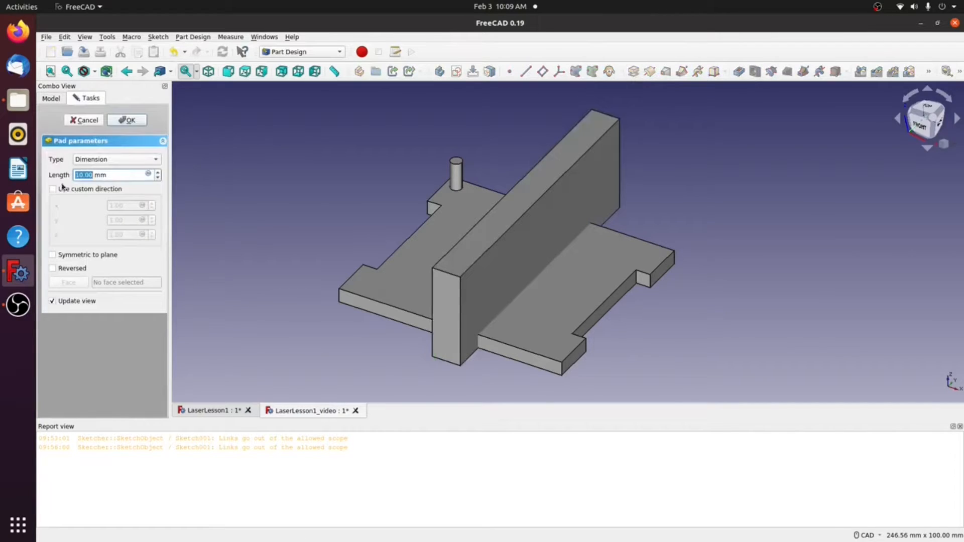
text(5)
key(Return)
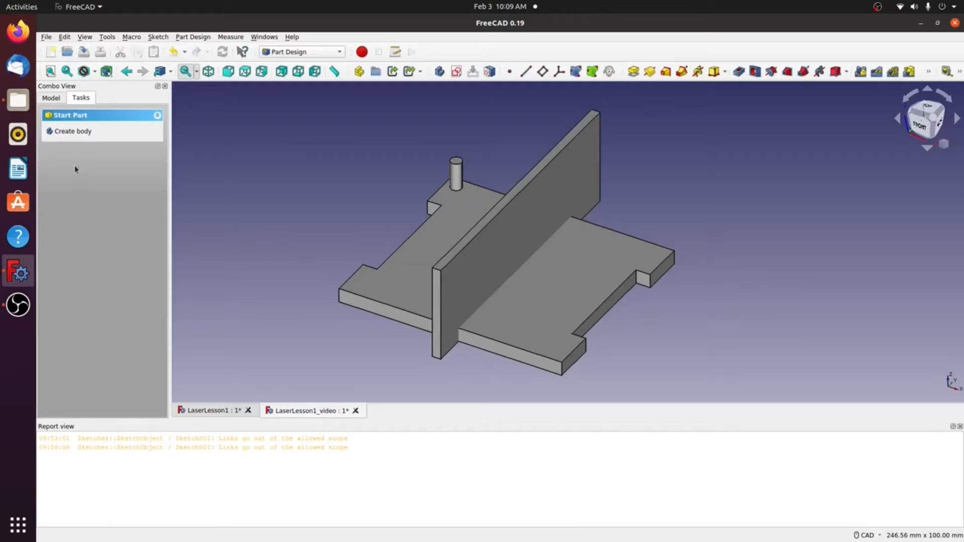
Step: Rename the plate's body as Bottom in the model tree
click(52, 99)
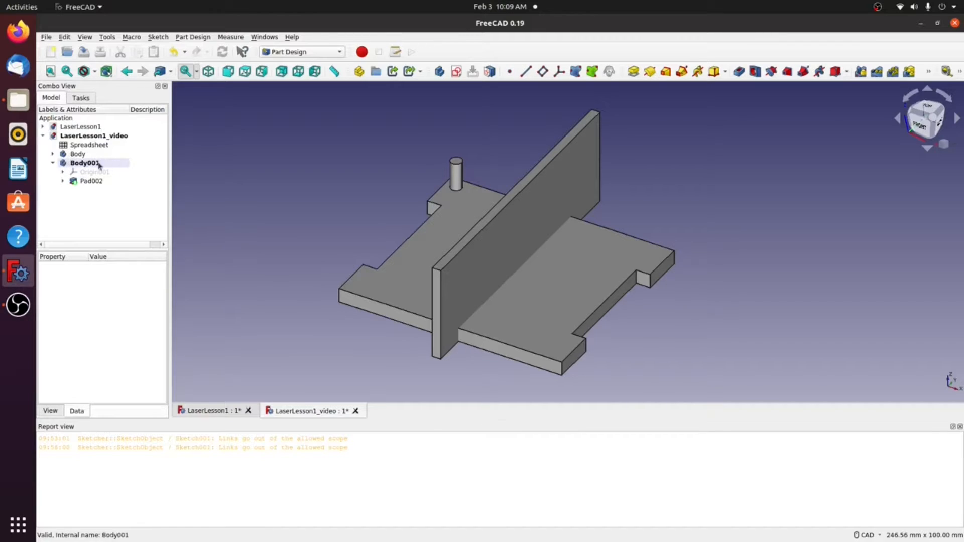
click(78, 154)
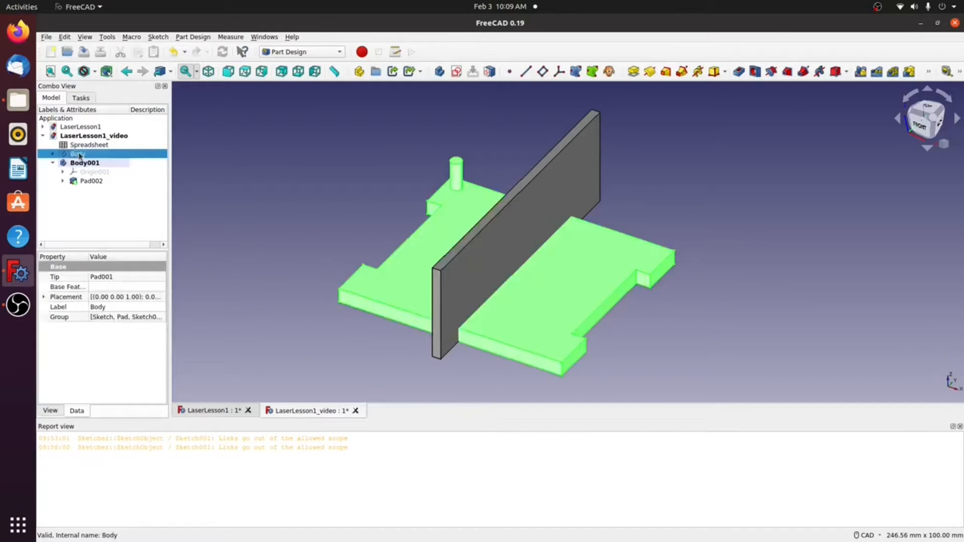
right_click(78, 155)
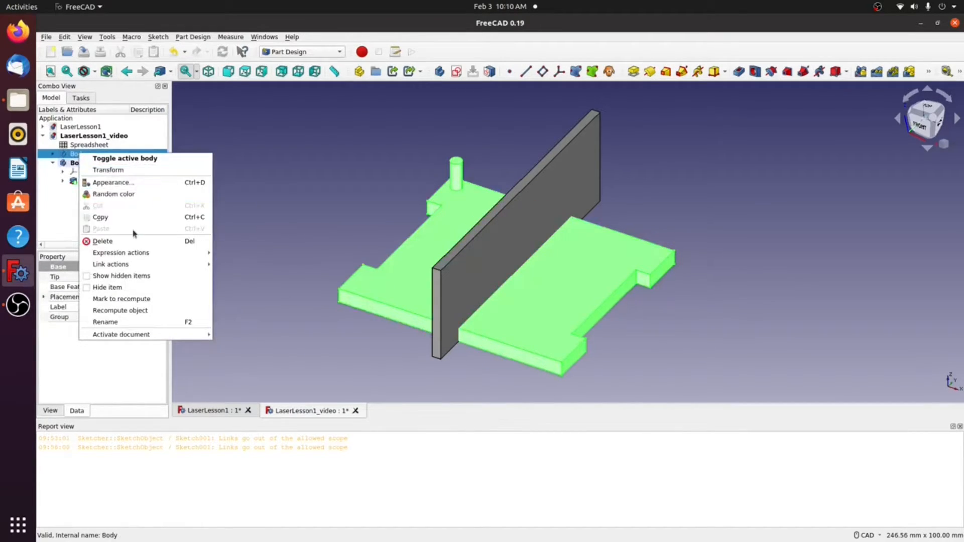
click(119, 321)
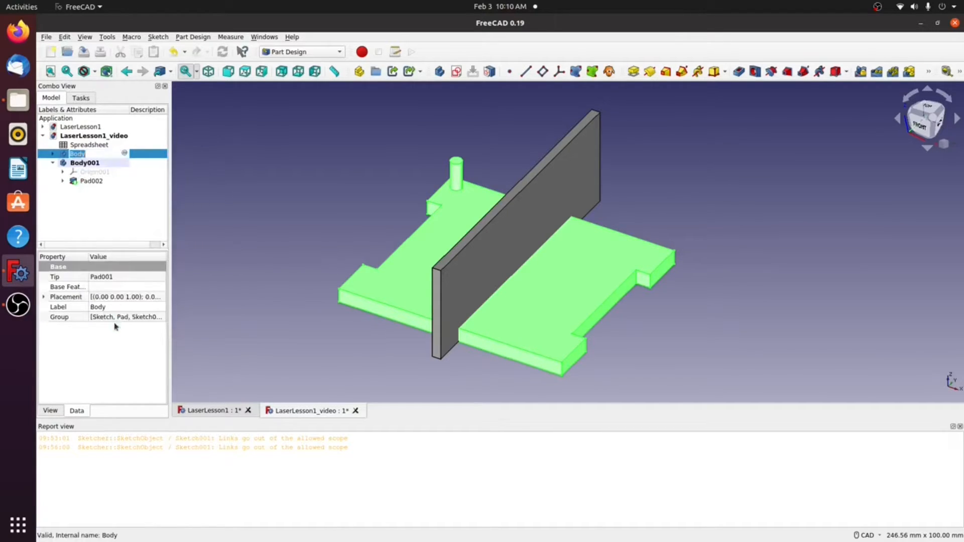
text(B)
key(Return)
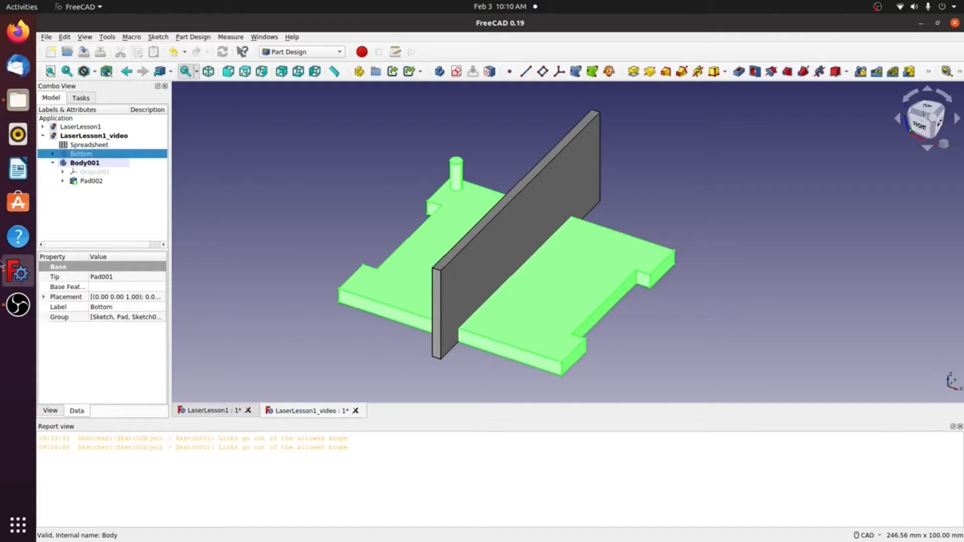
Step: Rename the upright panel's body as Side
click(85, 165)
right_click(86, 166)
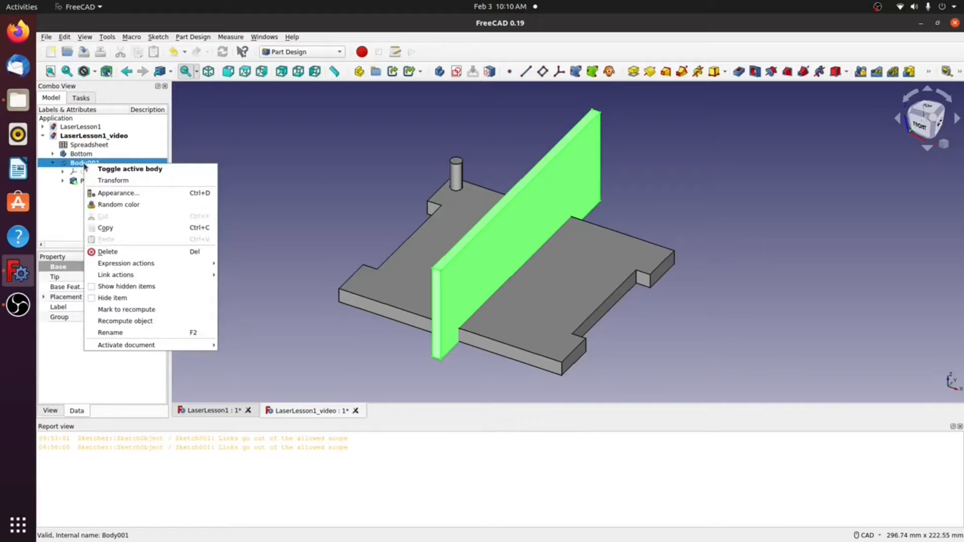
click(121, 335)
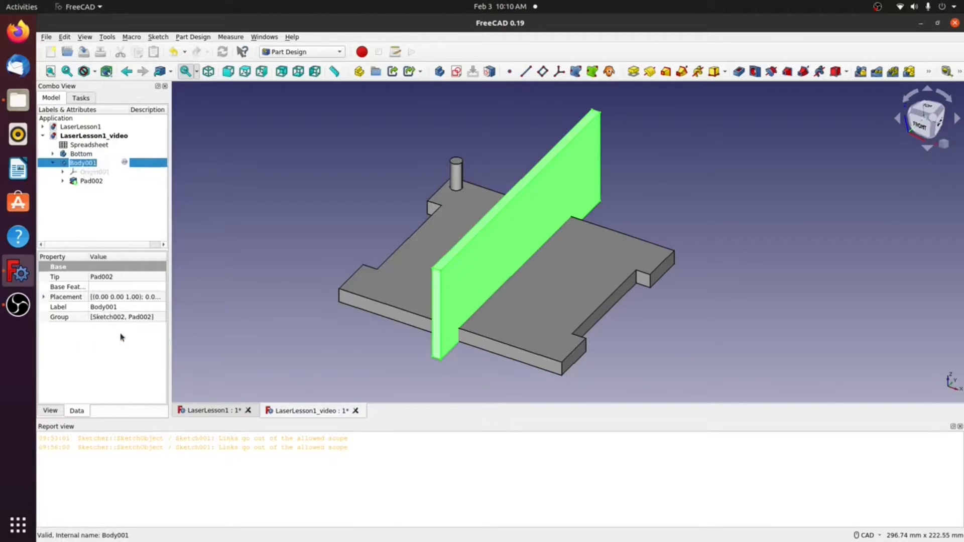
text(Side)
click(85, 220)
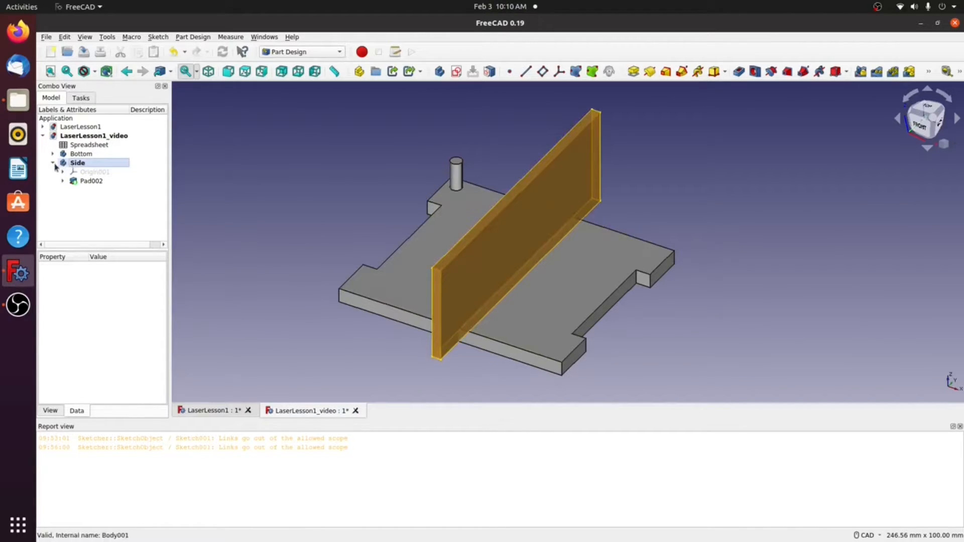
Step: Transform the Side body by moving it 36 mm along the X axis toward the plate's notched edge
right_click(73, 162)
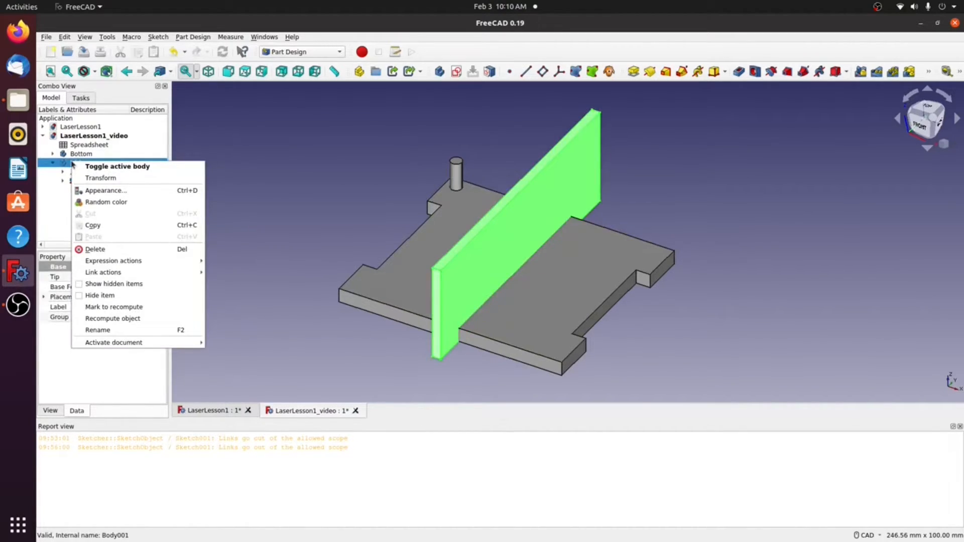
click(105, 179)
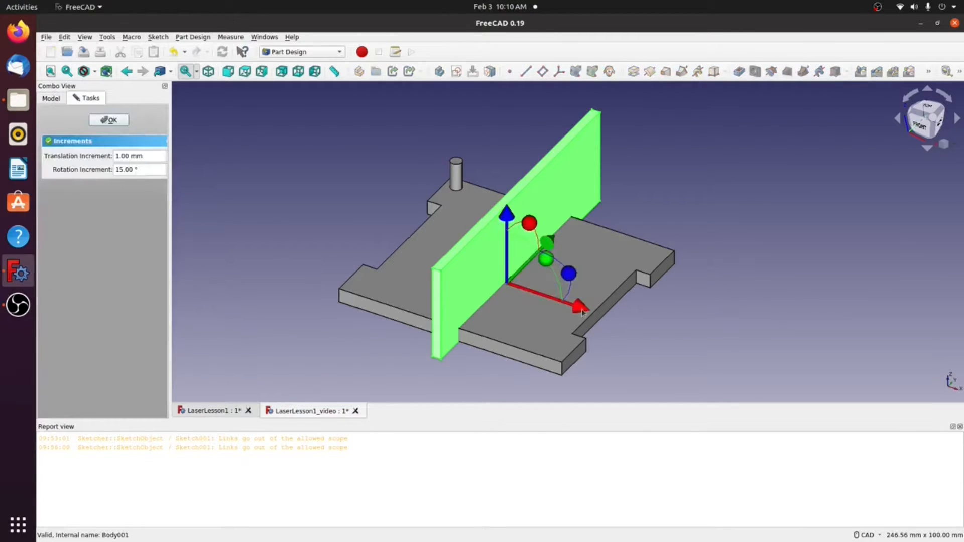
drag(586, 315, 680, 355)
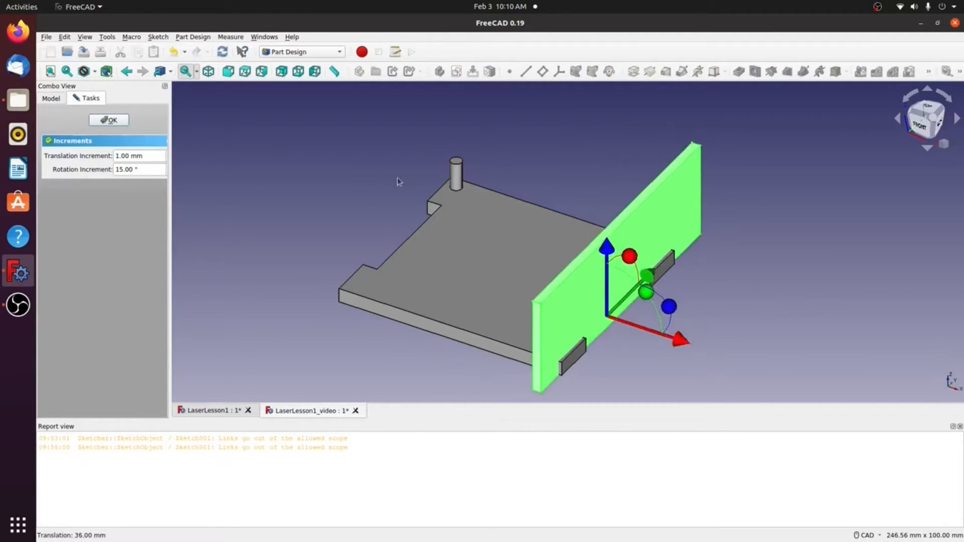
click(122, 121)
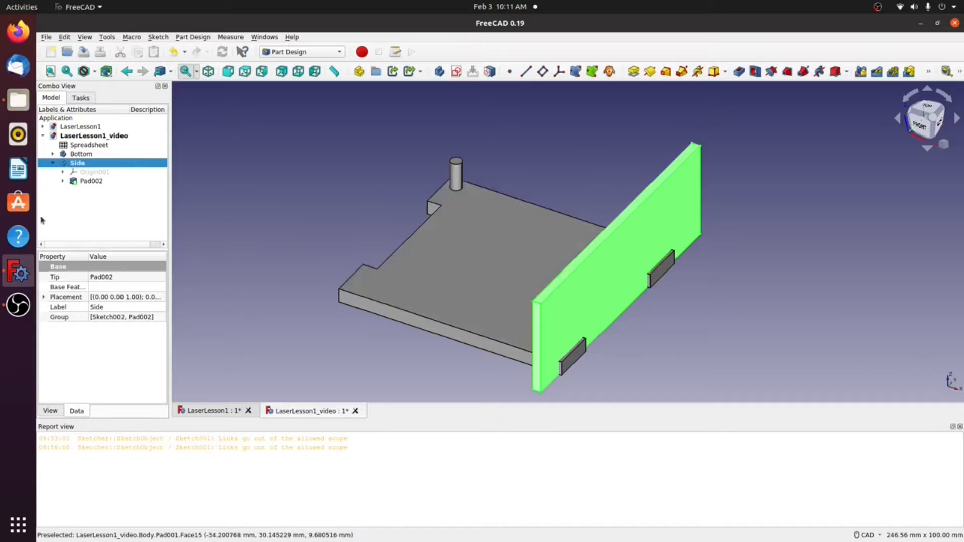
Step: Reopen the Side panel's sketch and try to link the Bottom plate's edges and vertices as external geometry
click(63, 181)
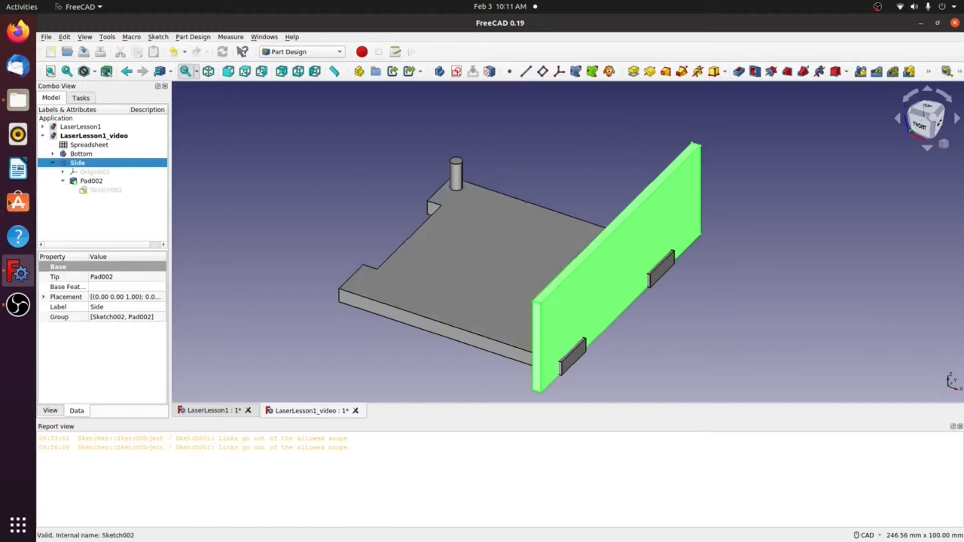
double_click(84, 190)
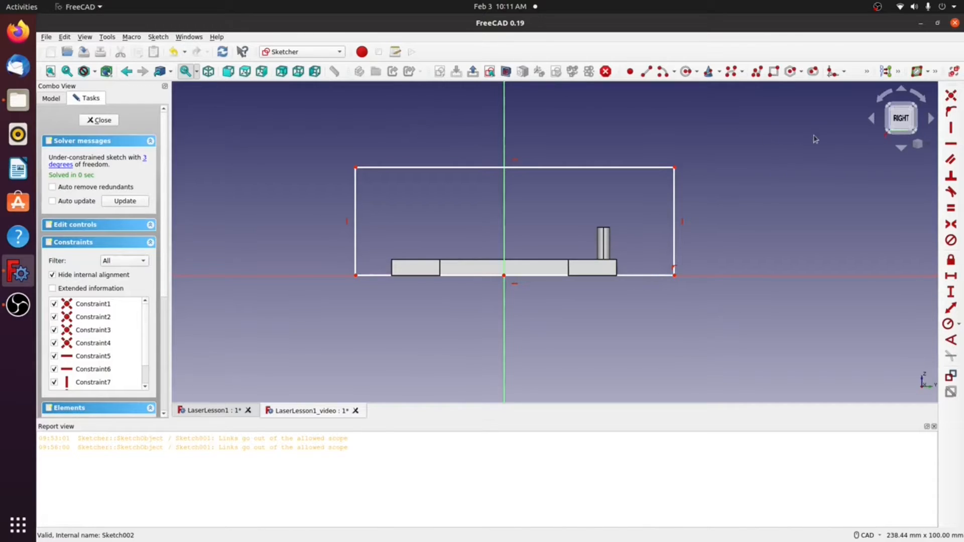
click(867, 71)
click(866, 71)
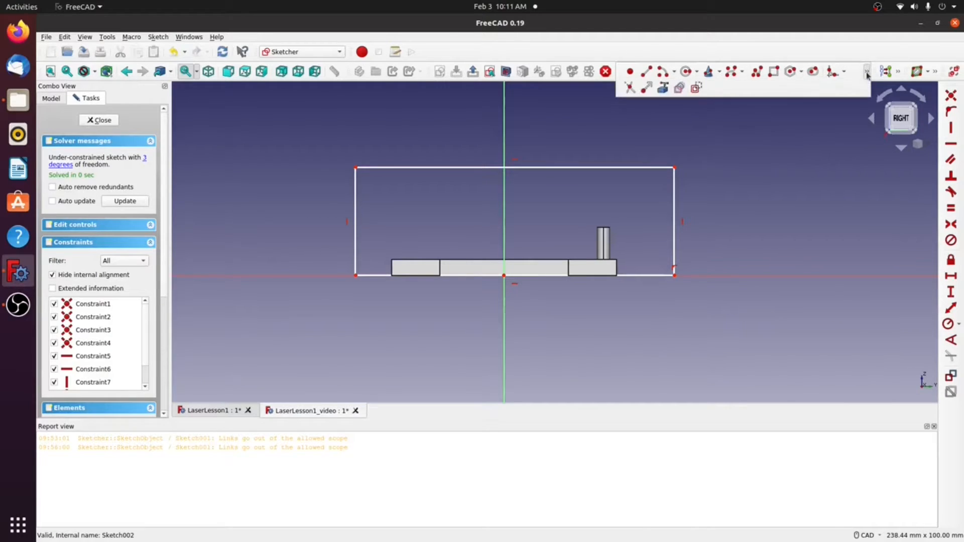
click(662, 88)
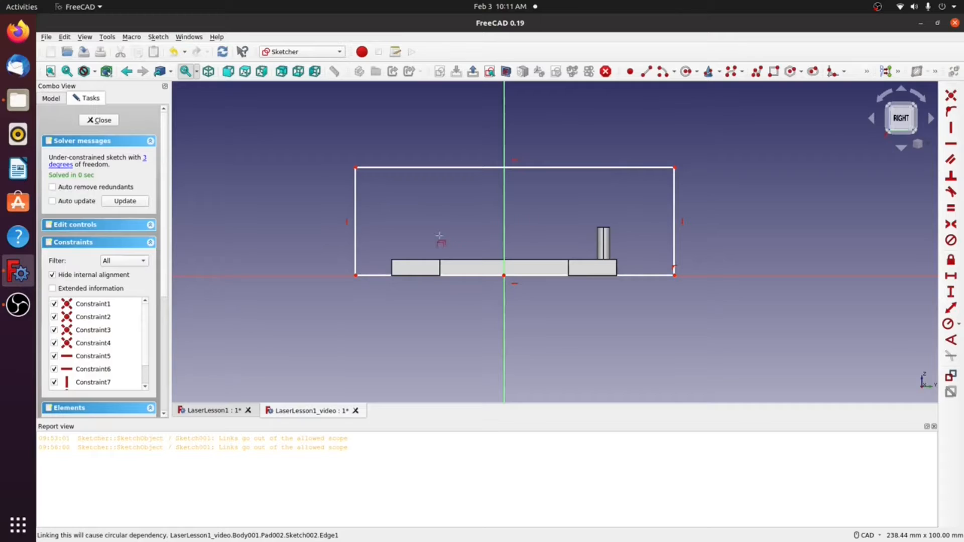
scroll(397, 268, up, 5)
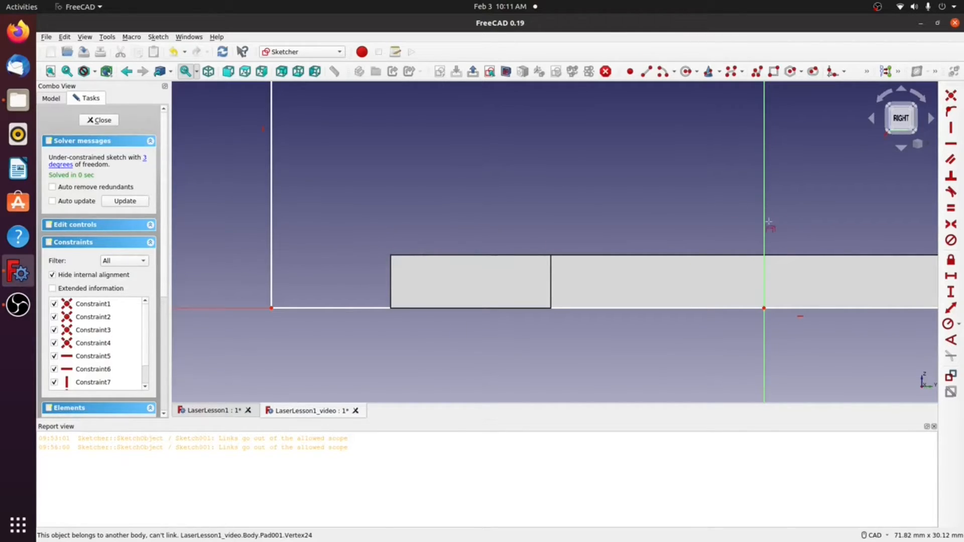
scroll(769, 222, down, 3)
scroll(729, 211, up, 2)
scroll(757, 217, down, 4)
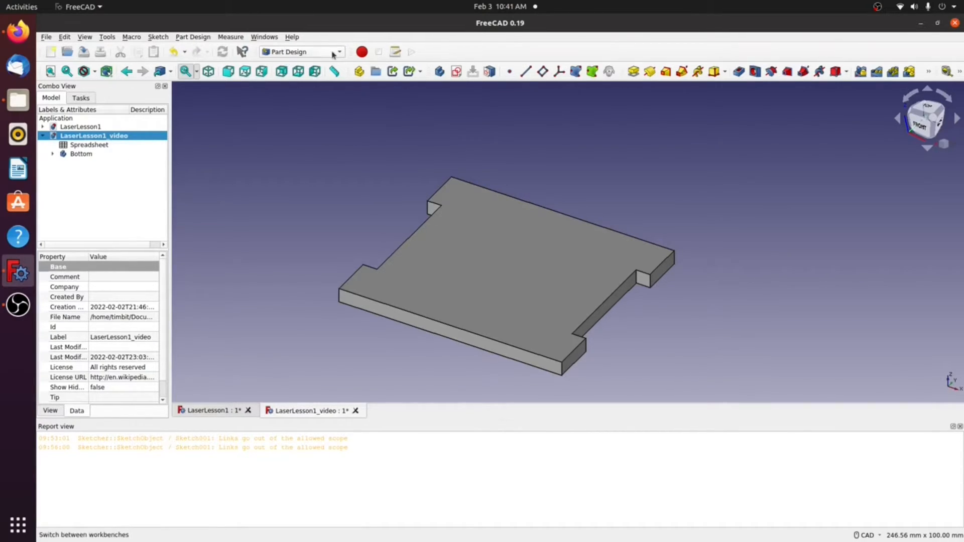
Step: Create a new body beside Bottom and start a sketch on the new body's YZ plane
click(440, 72)
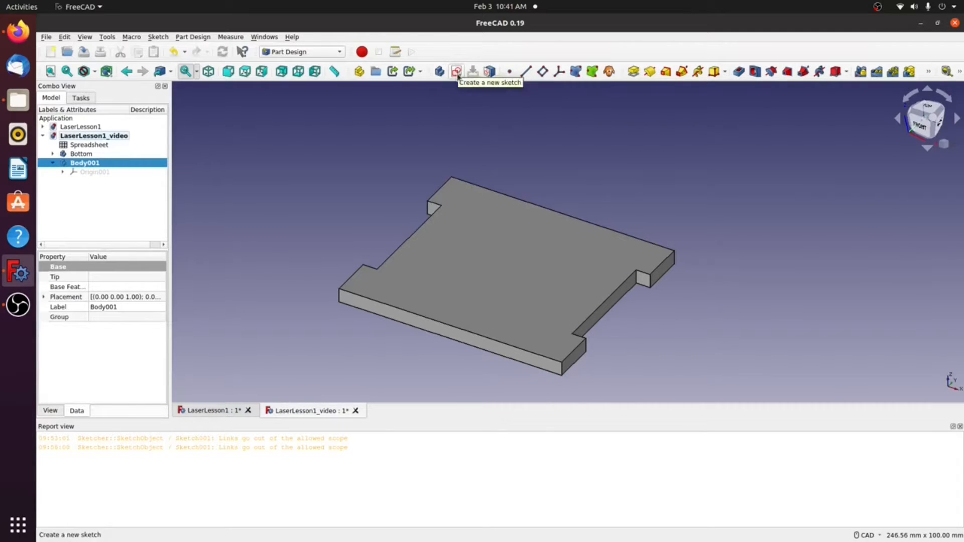
click(458, 76)
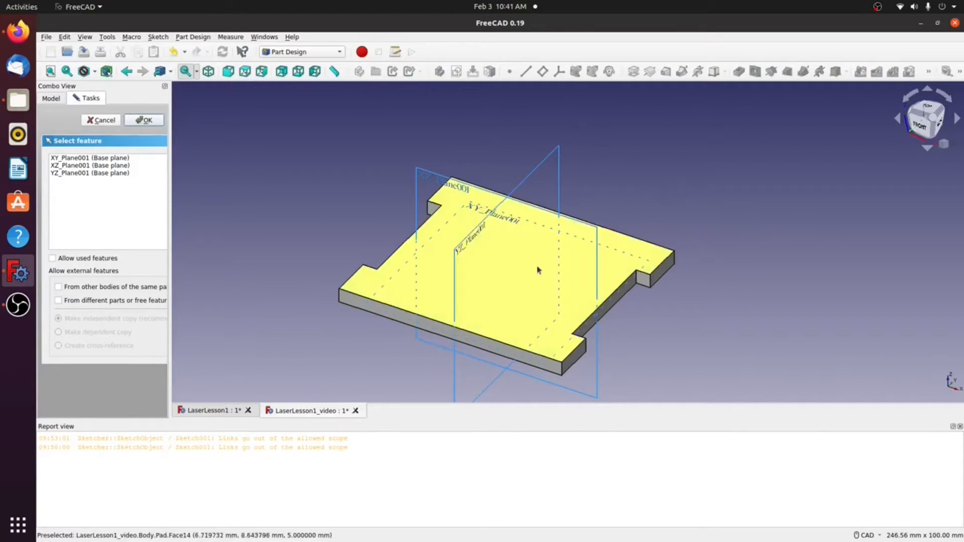
click(554, 156)
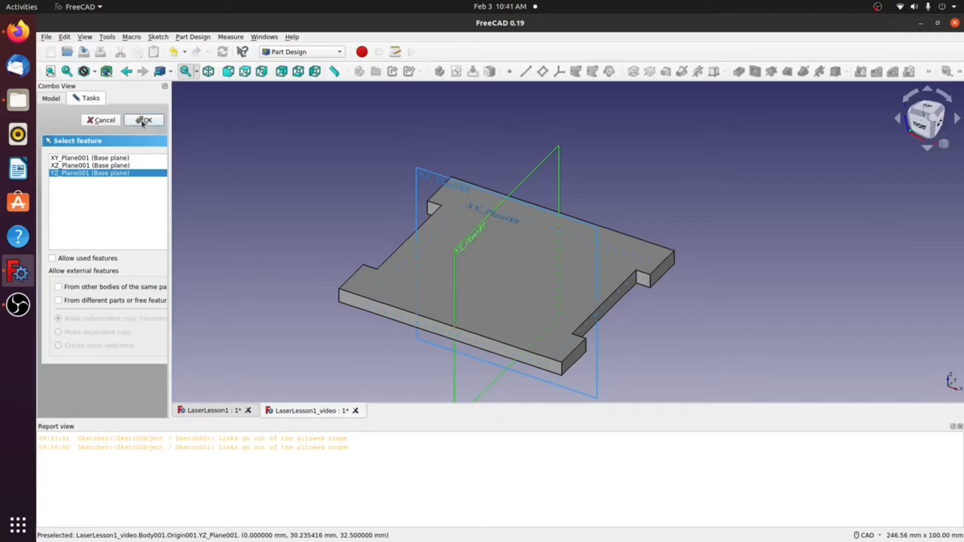
click(143, 120)
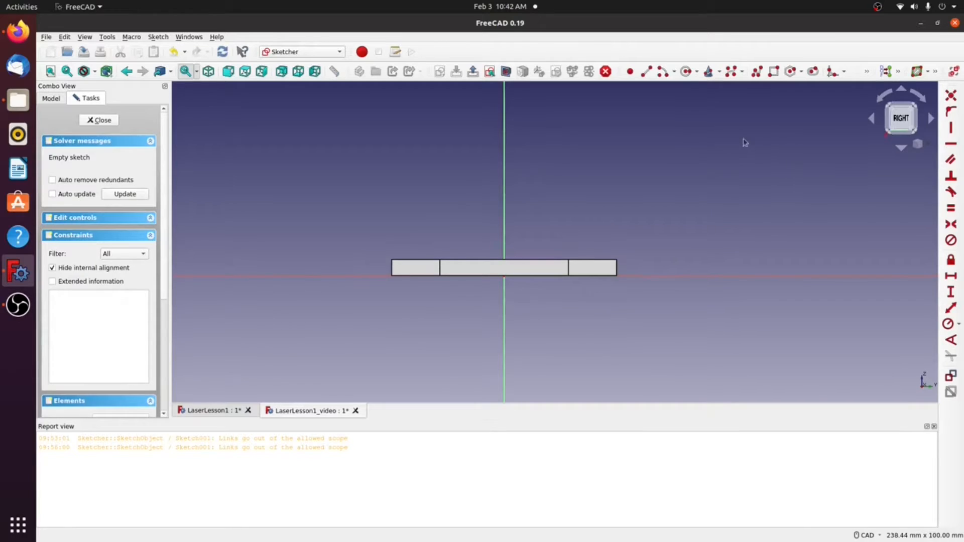
Step: Sketch a rectangle enclosing the plate's side profile, extending beyond both ends, below the horizontal axis and well above the plate
click(772, 74)
click(343, 303)
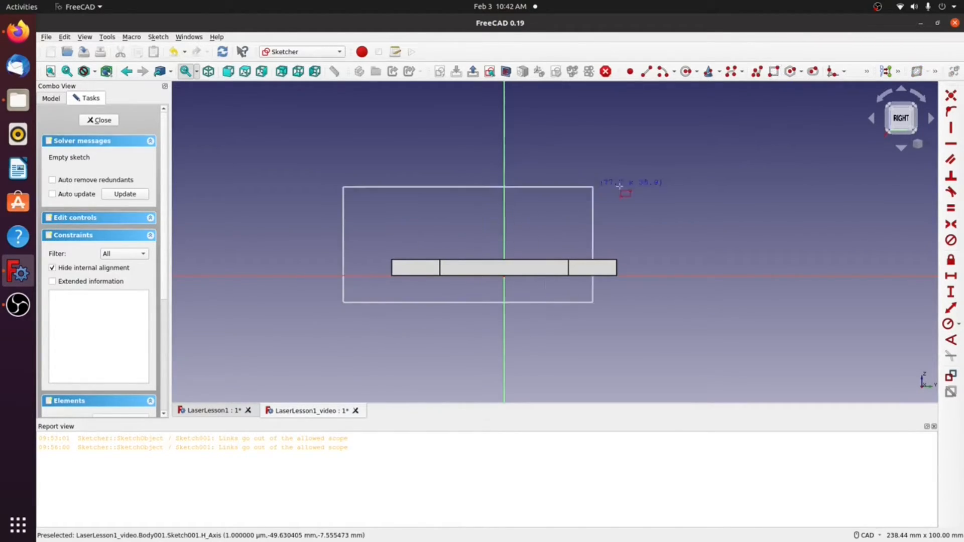
click(665, 148)
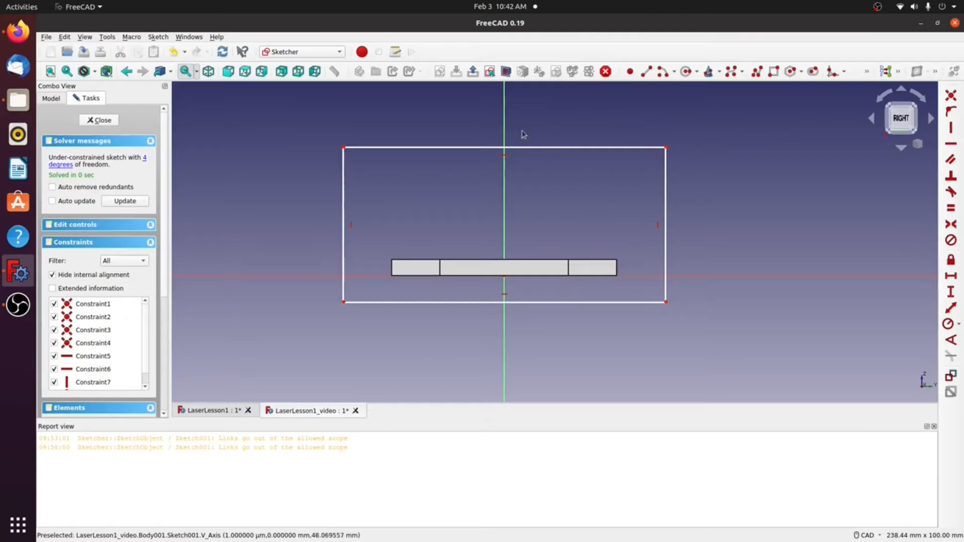
Step: Constrain the sketched rectangle to a width of 100 mm and a height of 50 mm
click(541, 148)
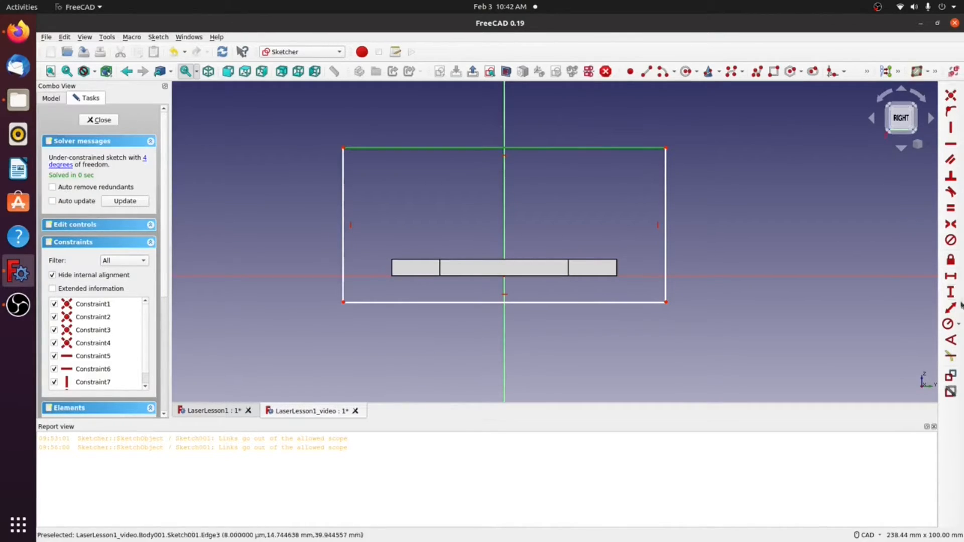
click(951, 275)
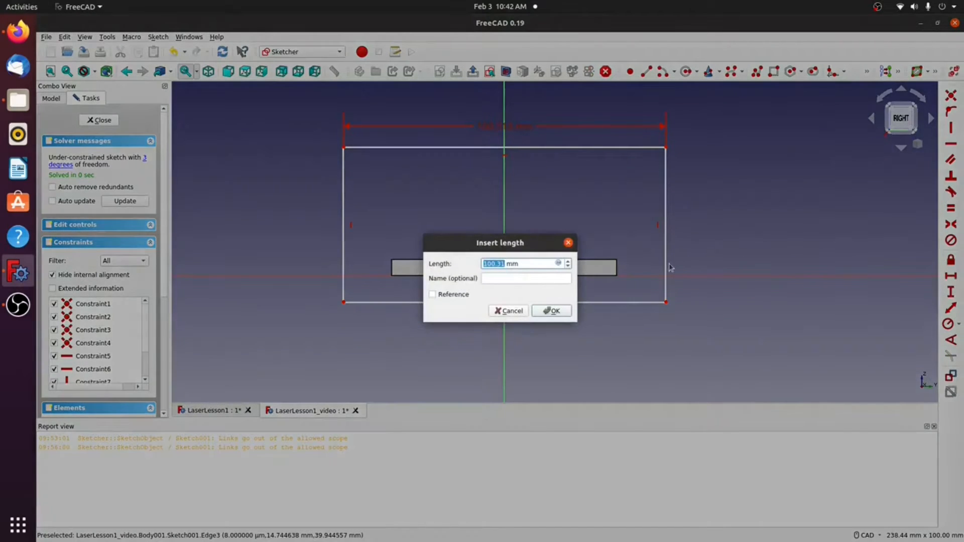
text(100)
key(Return)
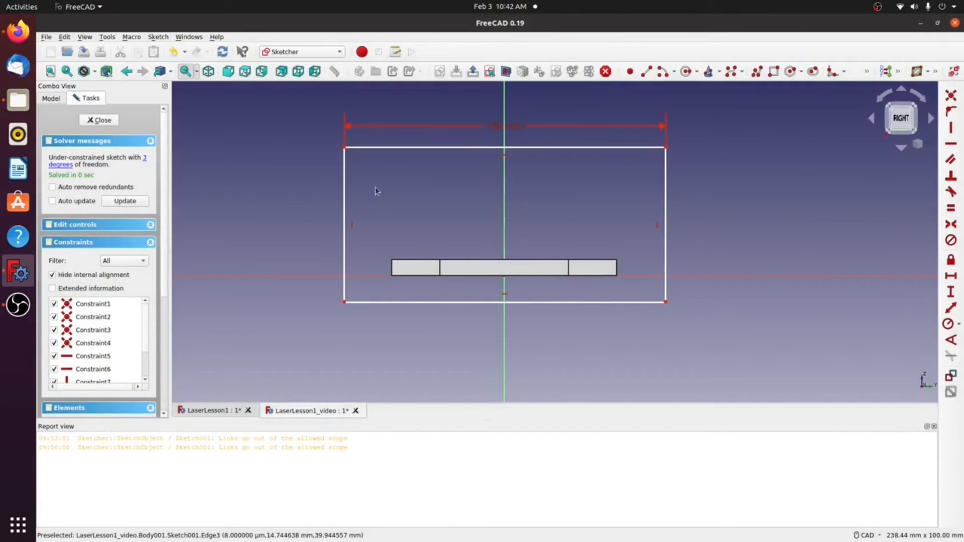
click(343, 217)
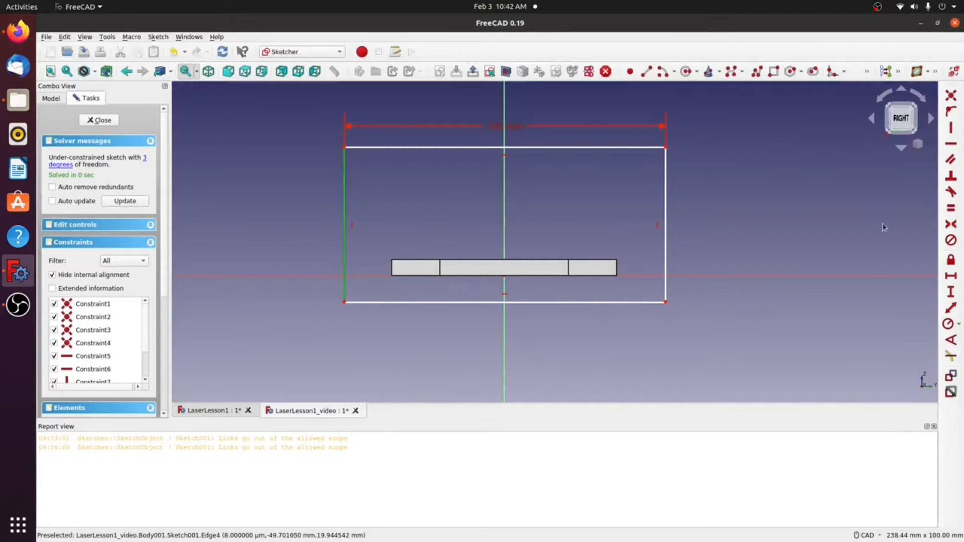
click(950, 292)
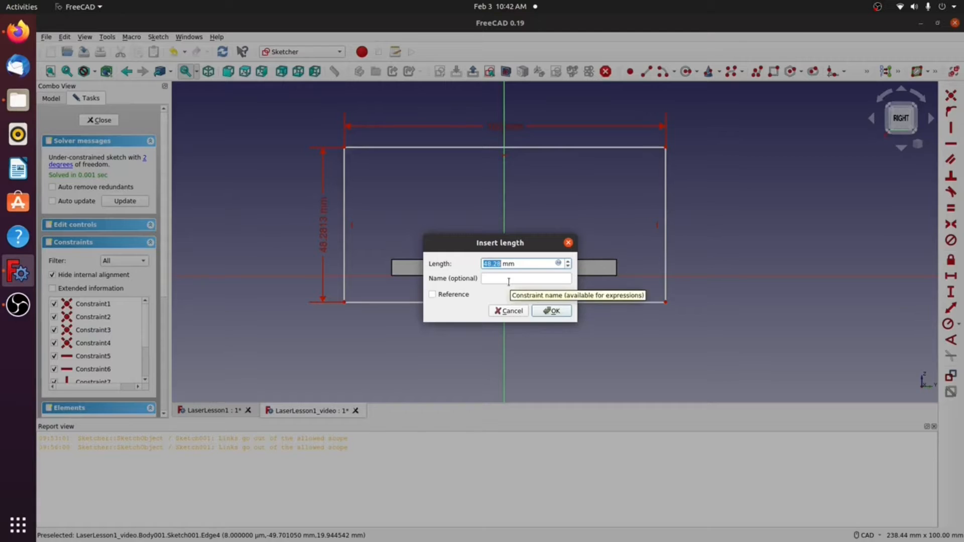
text(50)
key(Return)
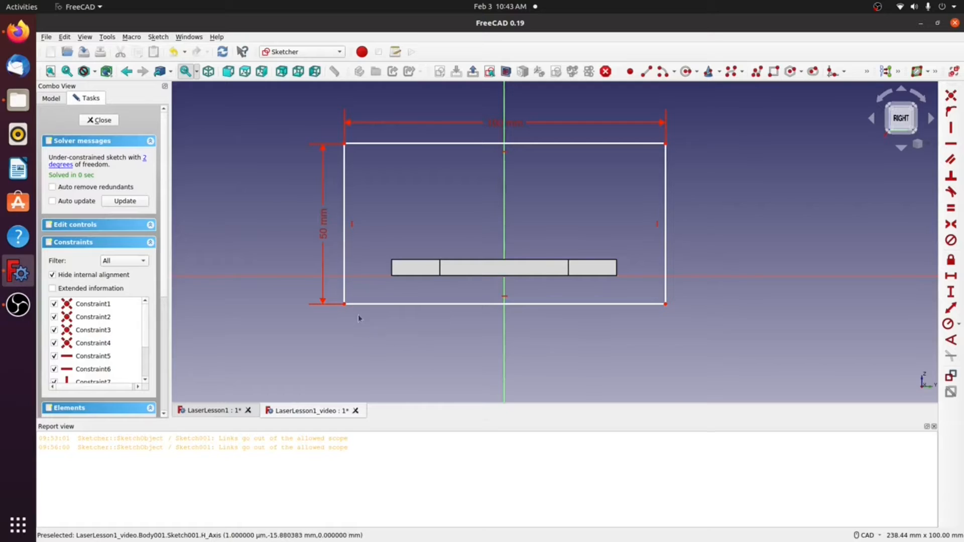
Step: Constrain the horizontal distance from the rectangle's lower-left corner to the origin to 50 mm, placing the dimension below the rectangle
click(344, 304)
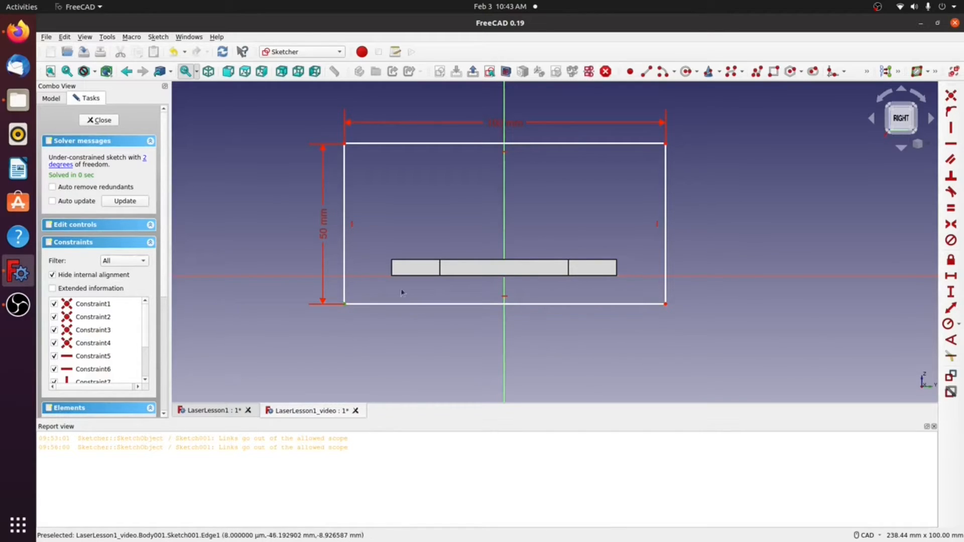
click(504, 278)
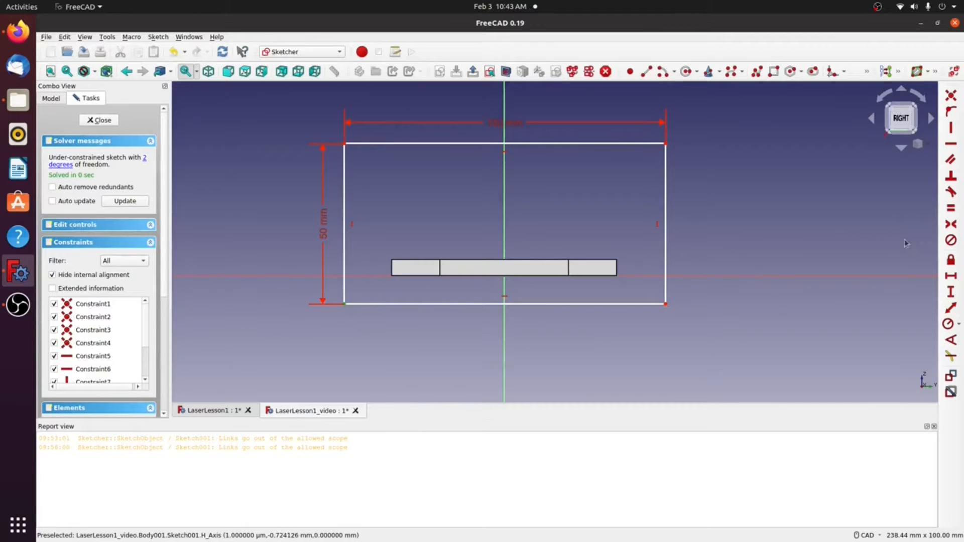
click(951, 278)
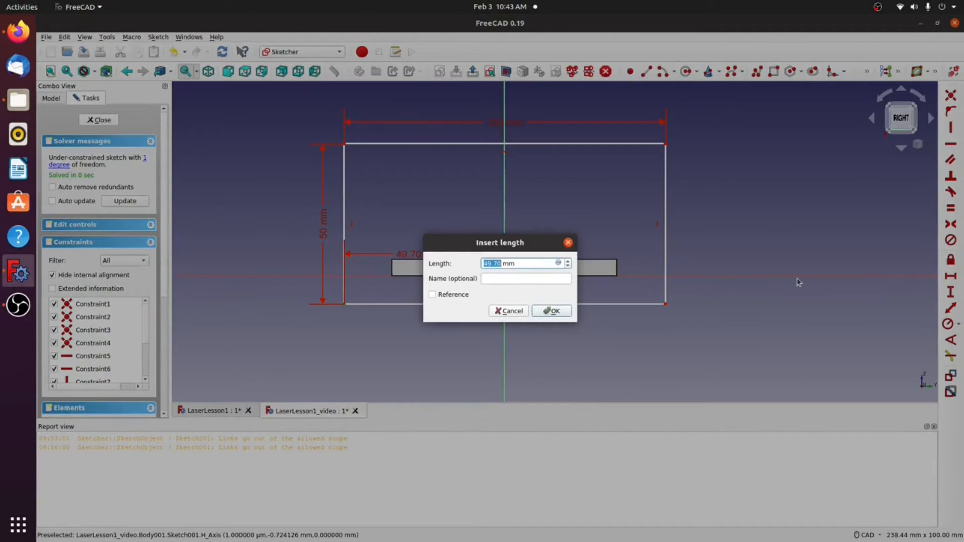
text(50)
key(Return)
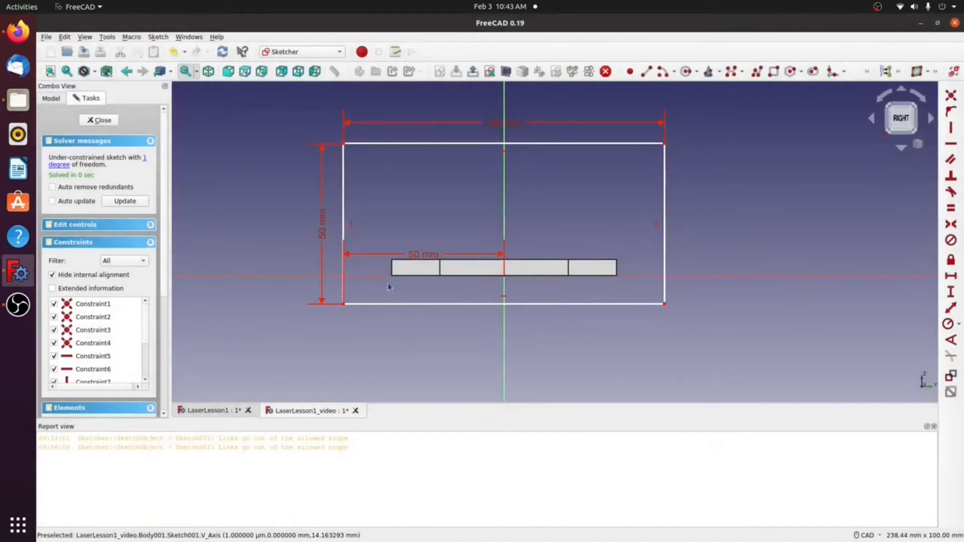
drag(406, 254, 399, 349)
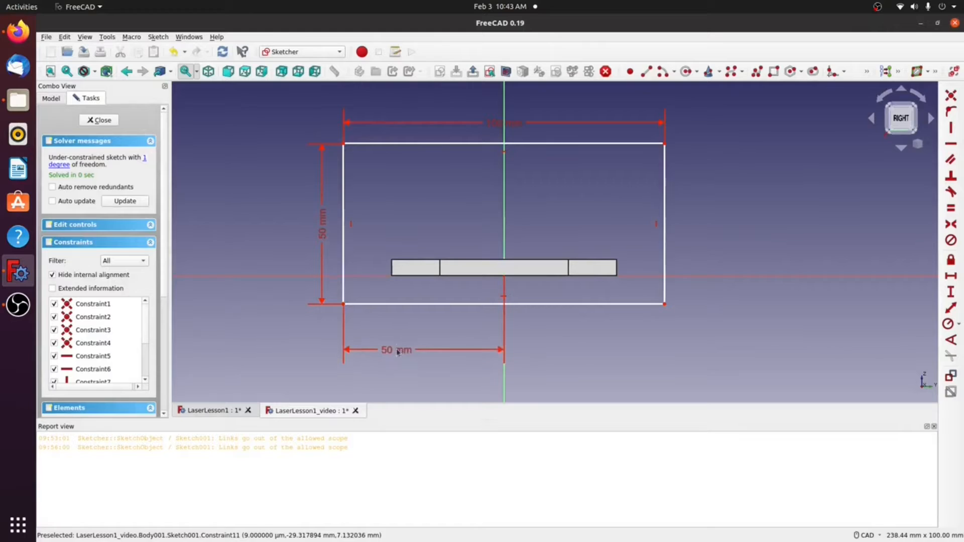
Step: Constrain the vertical distance from the rectangle's lower-left corner to the origin to 9 mm and close the sketch
click(344, 303)
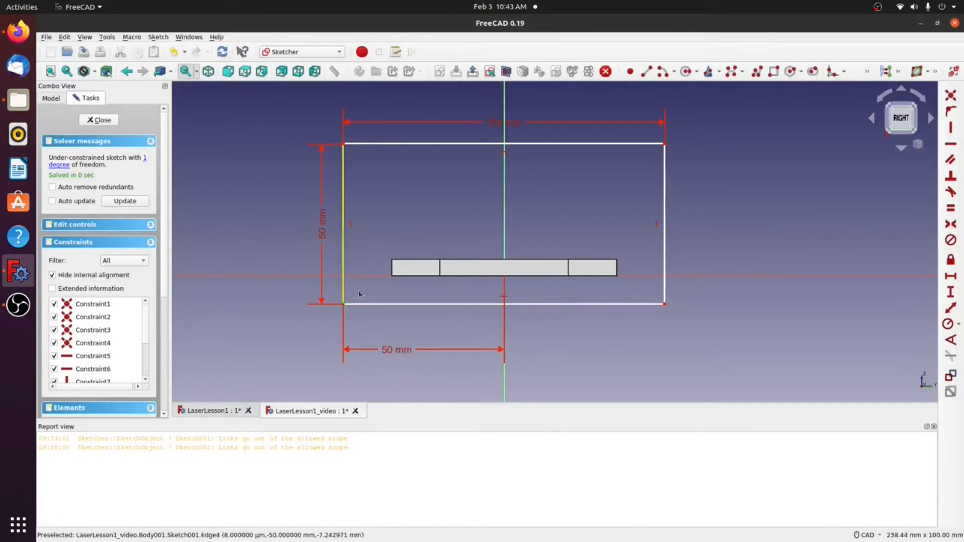
click(503, 277)
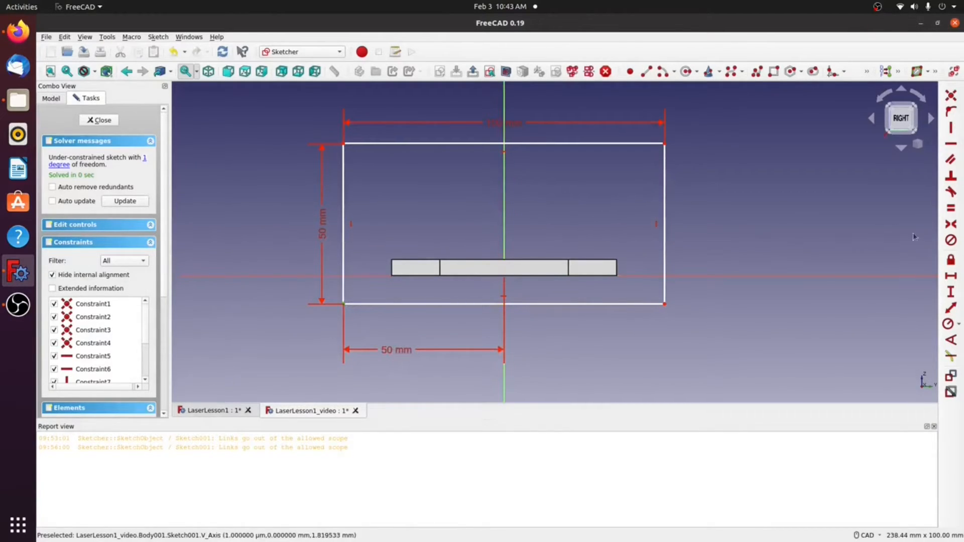
click(950, 293)
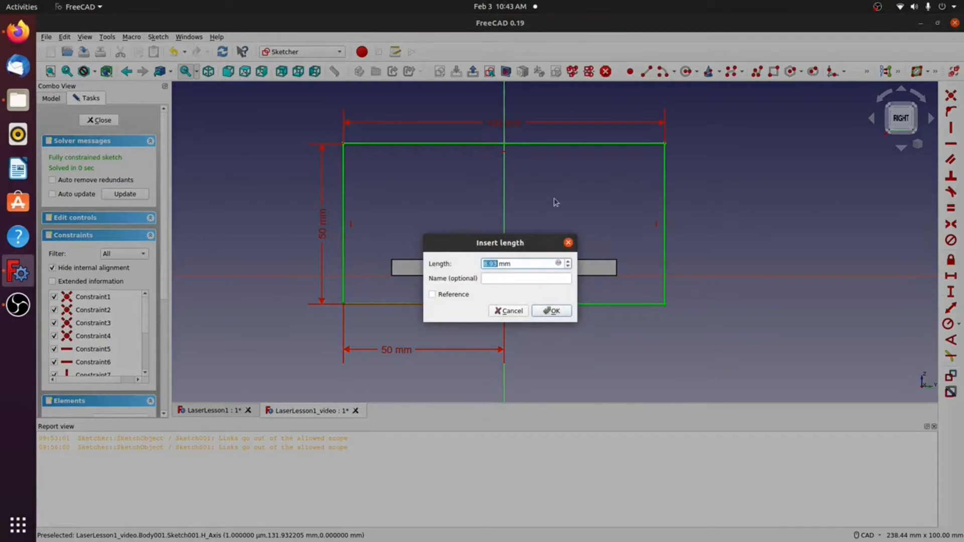
text(9)
key(Return)
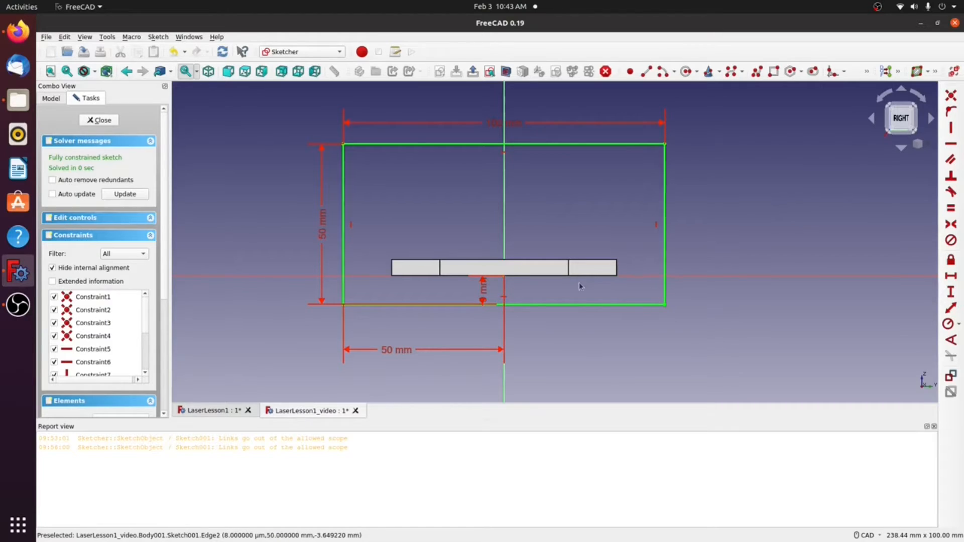
click(471, 72)
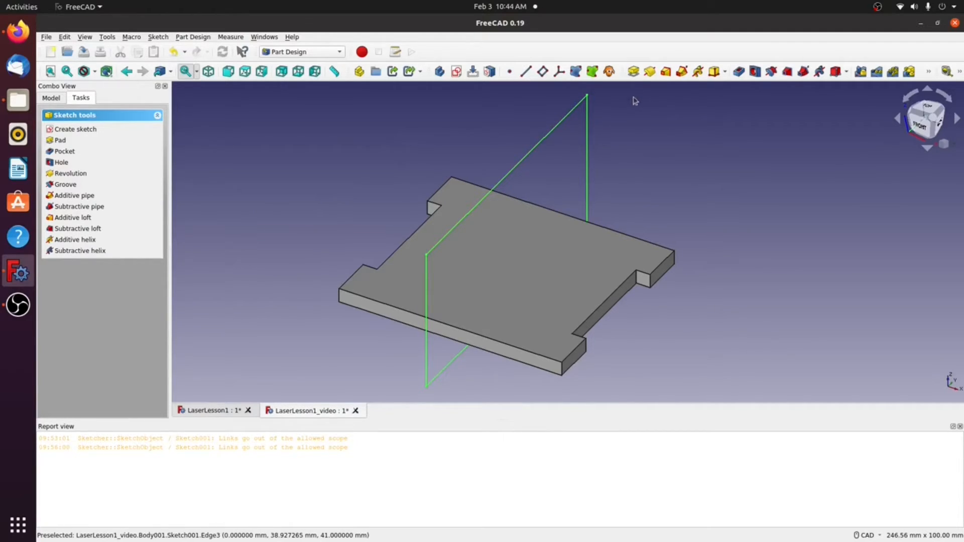
Step: Pad the rectangle sketch with its length linked to the expression Spreadsheet.MaterialThickness
click(634, 72)
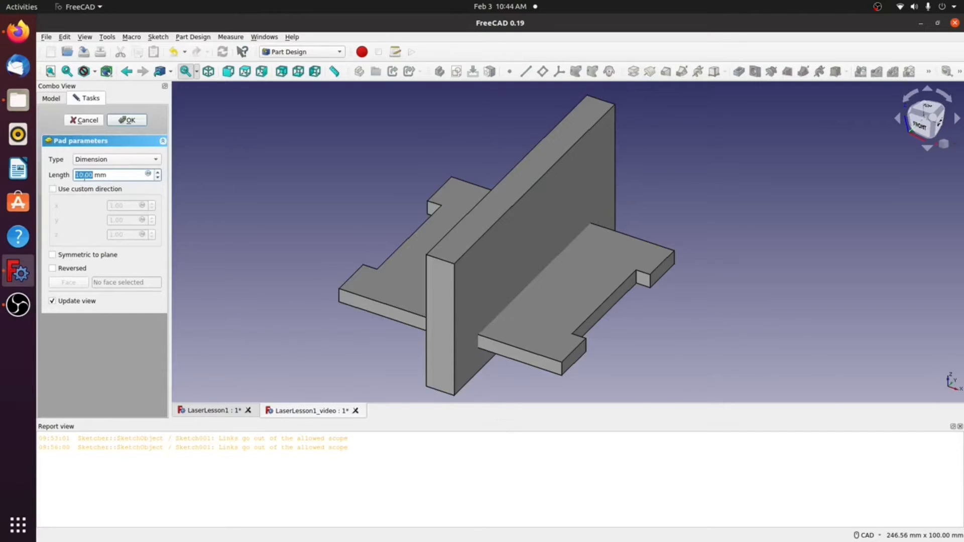
click(147, 174)
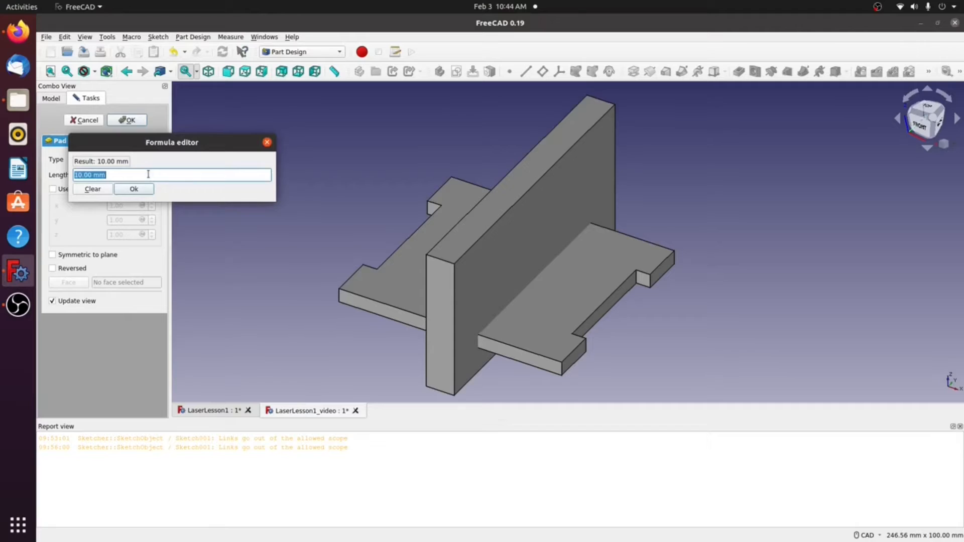
text(Spre)
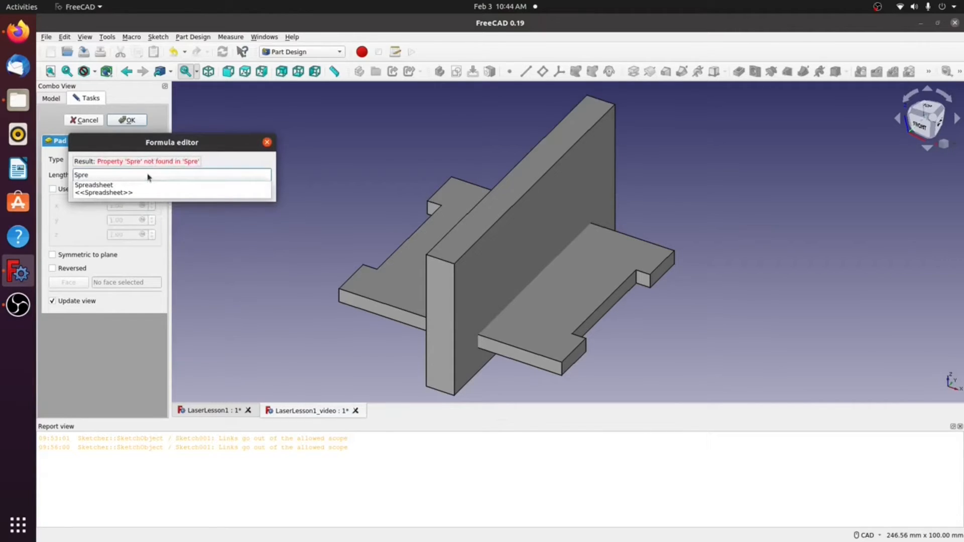
click(107, 185)
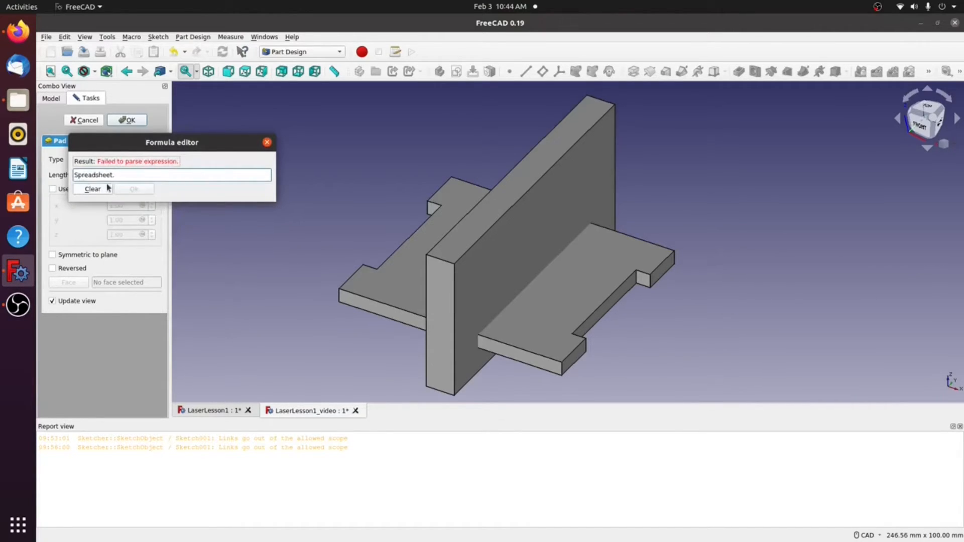
text(Mat)
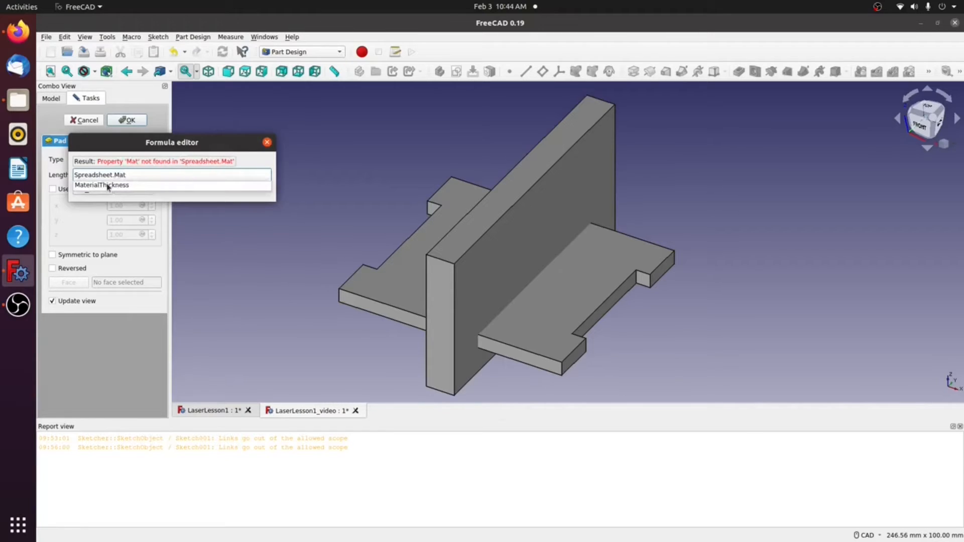
click(107, 185)
click(132, 188)
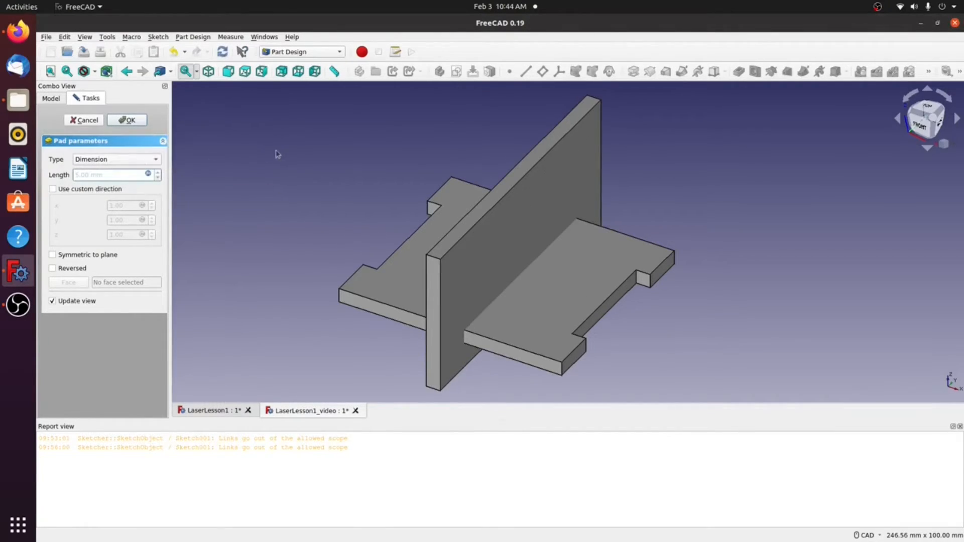
click(132, 120)
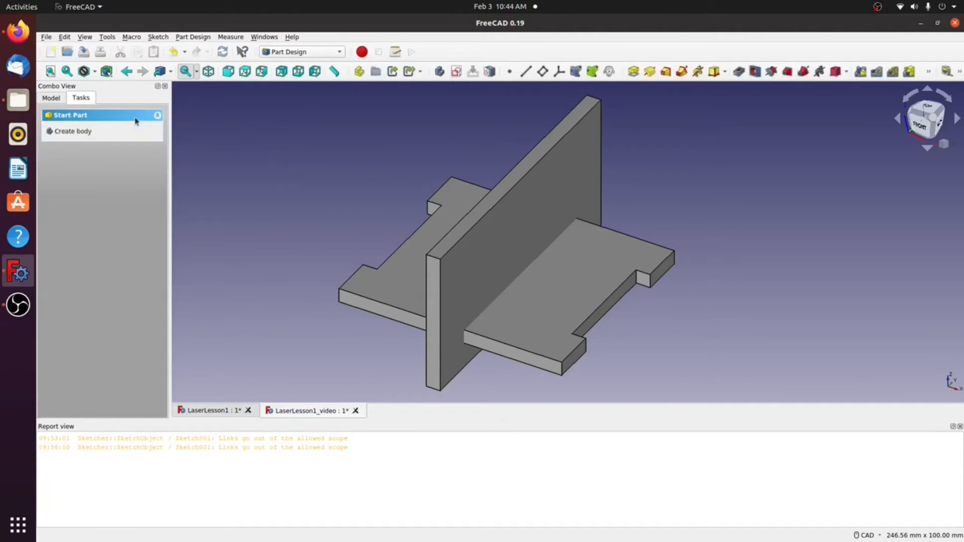
Step: Transform the new panel body along the positive X axis to the plate's notched edge, with the plate's tabs protruding slightly through it
click(51, 98)
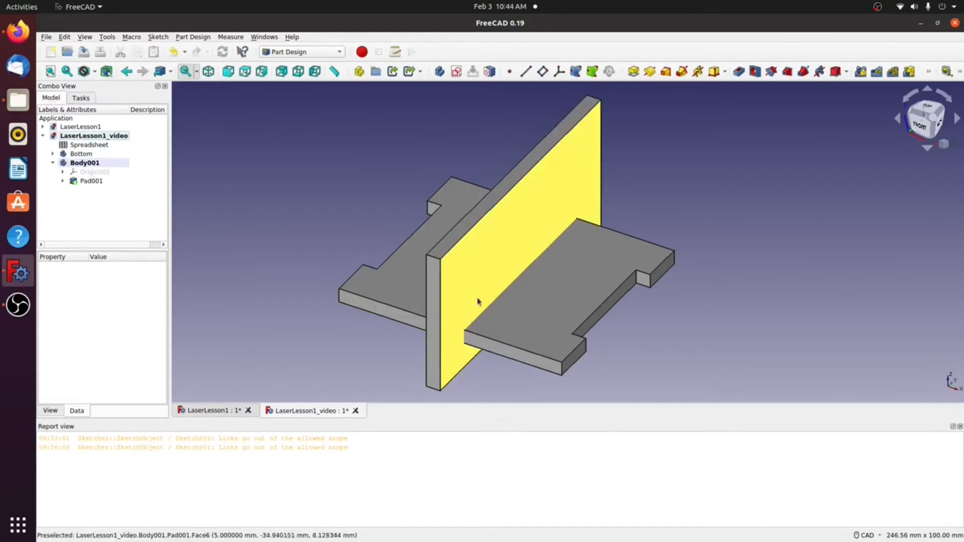
right_click(76, 164)
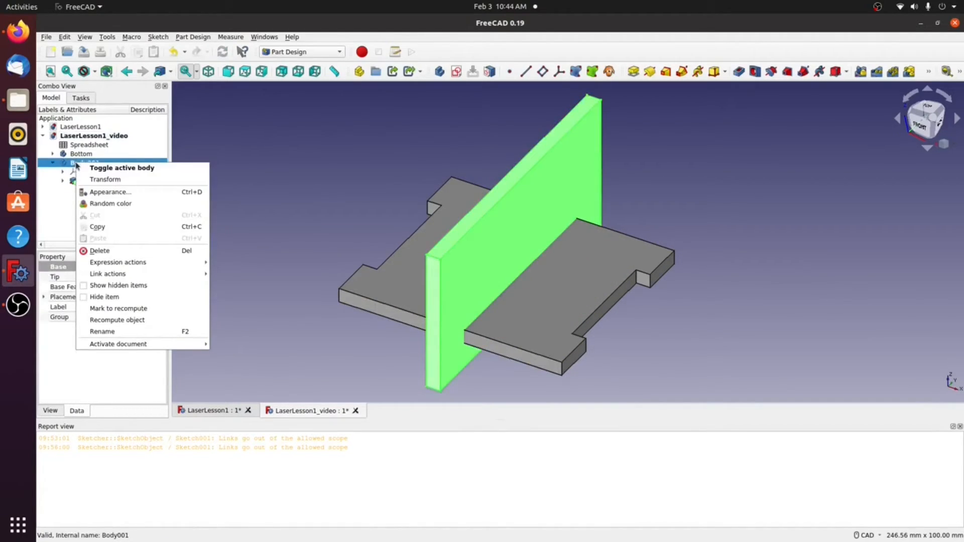
click(112, 182)
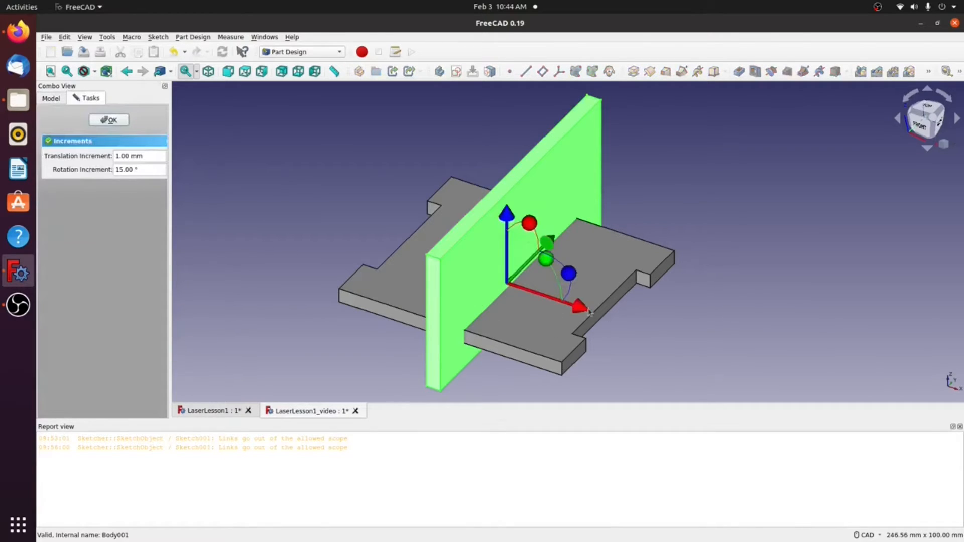
drag(590, 318, 671, 352)
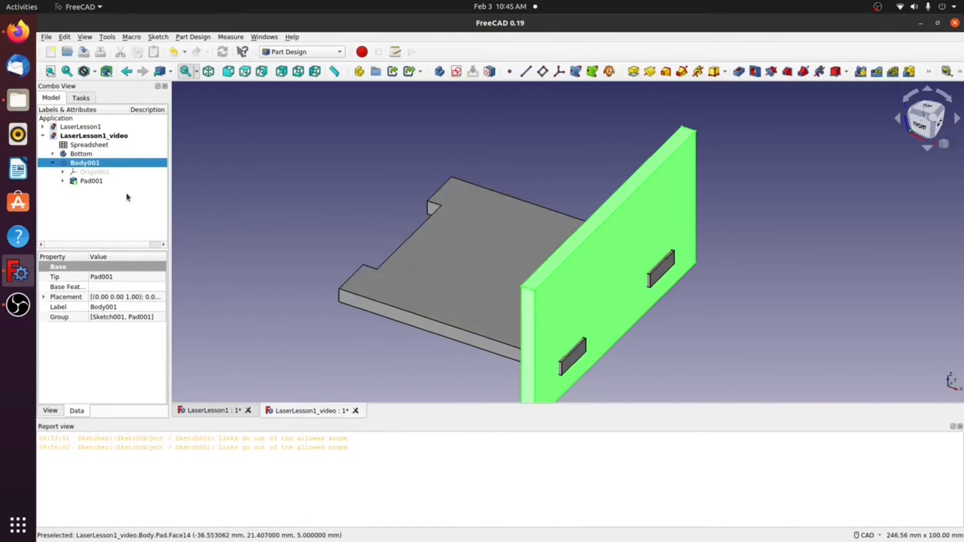
click(87, 206)
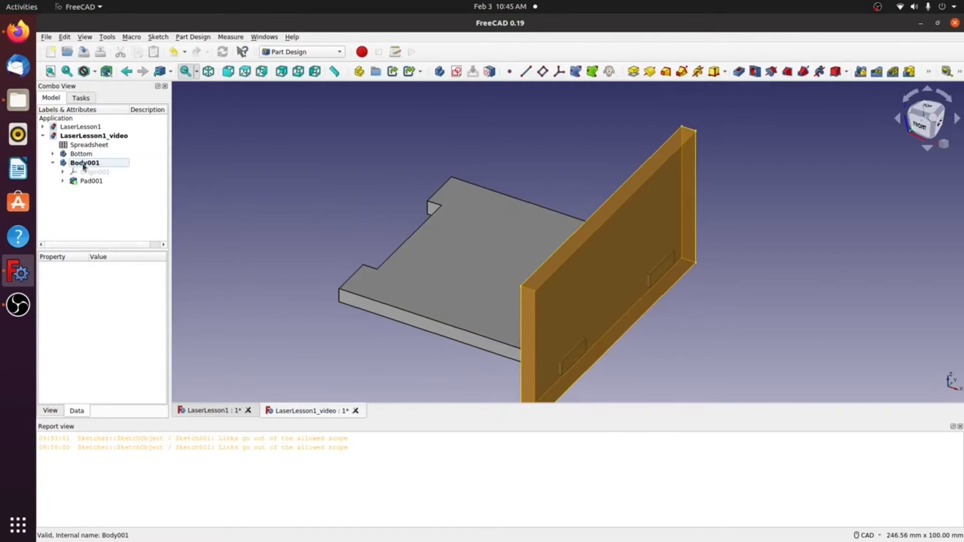
Step: Rename the new panel body as Side and make Bottom the active body
click(84, 166)
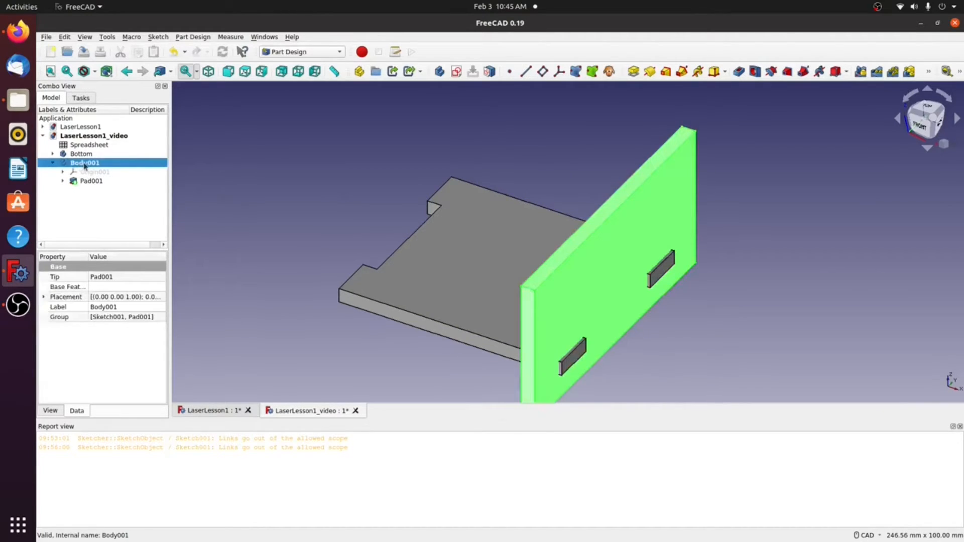
right_click(84, 166)
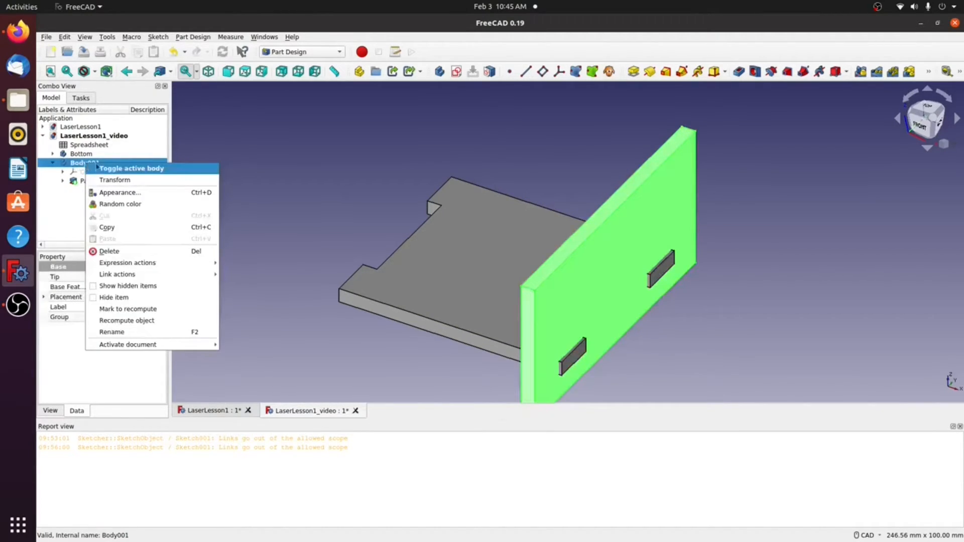
click(126, 332)
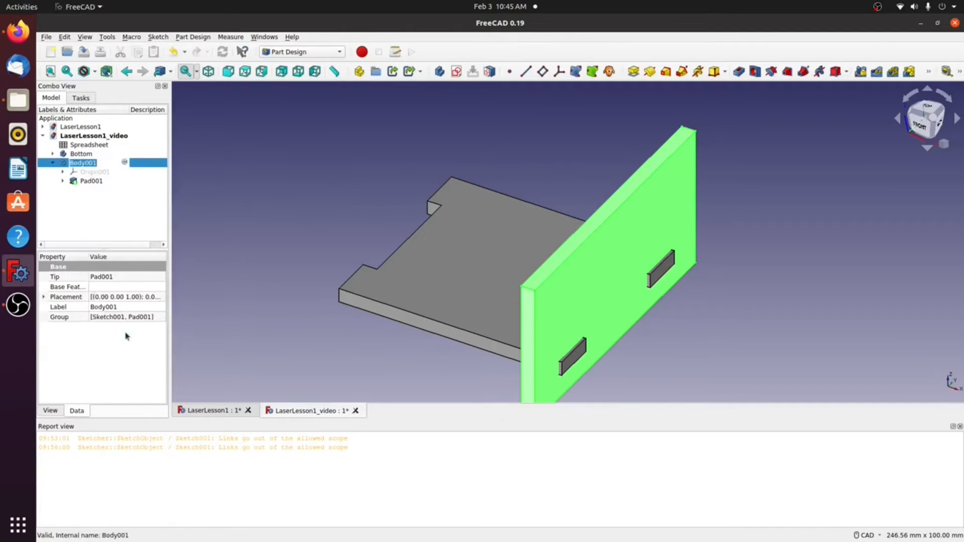
text(Side)
key(Return)
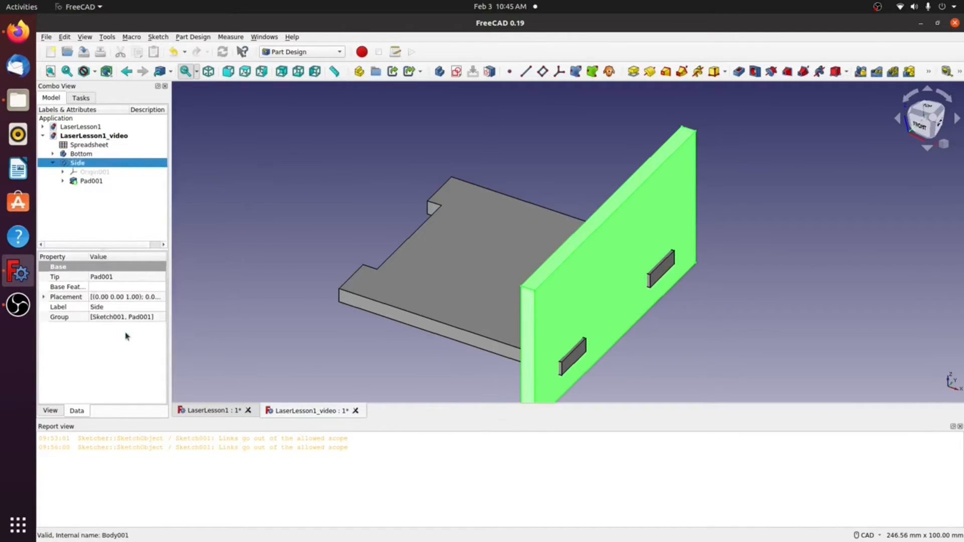
click(130, 217)
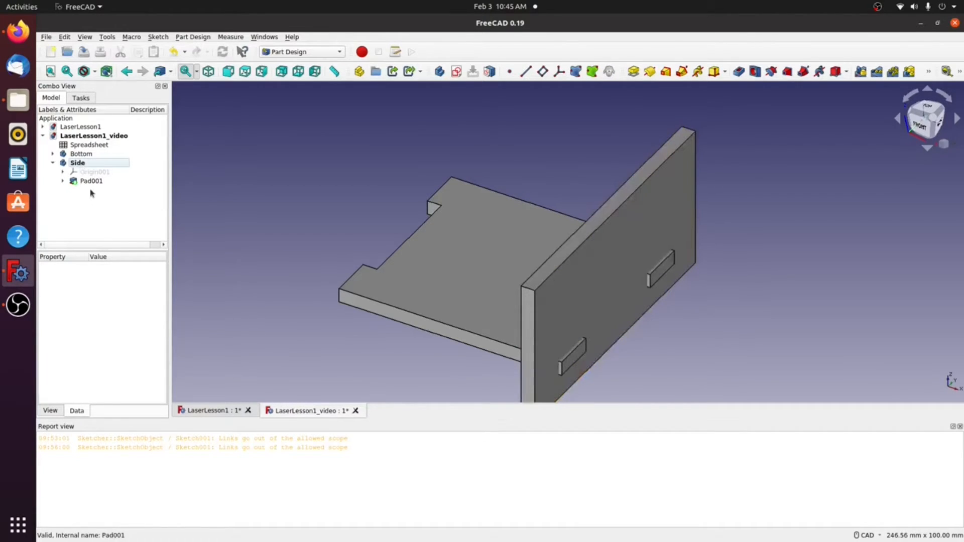
double_click(82, 155)
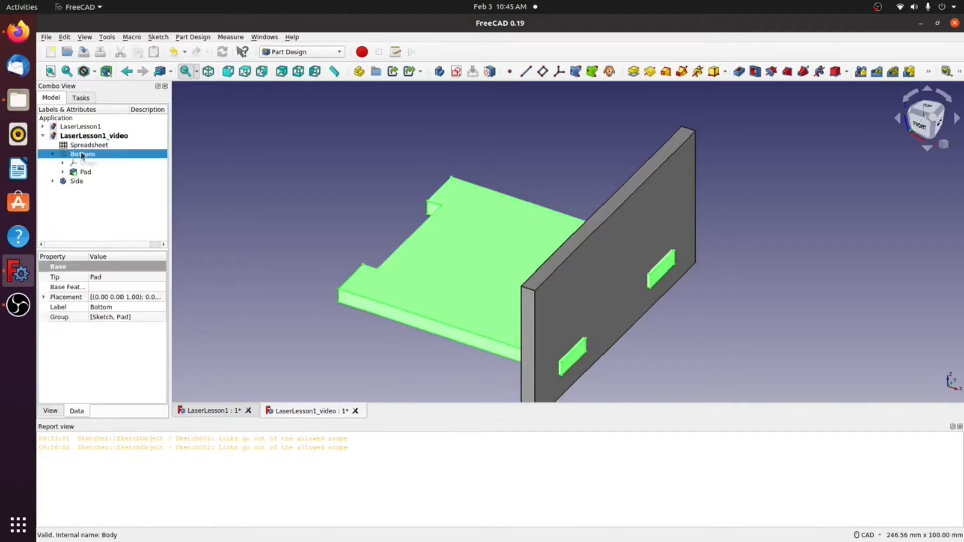
click(111, 219)
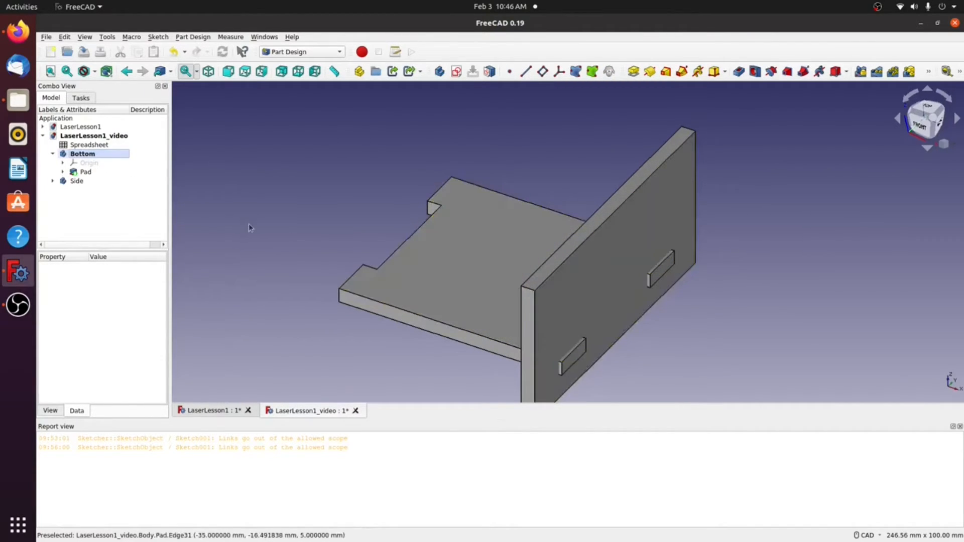
Step: Activate the Side body and create a sub-shape binder from the end faces of the bottom plate's two protruding tabs
double_click(79, 181)
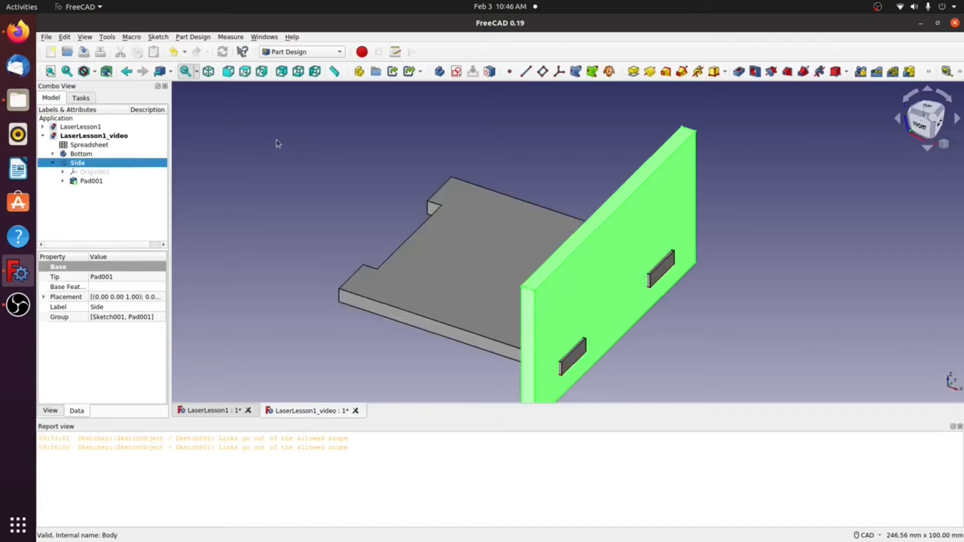
click(293, 166)
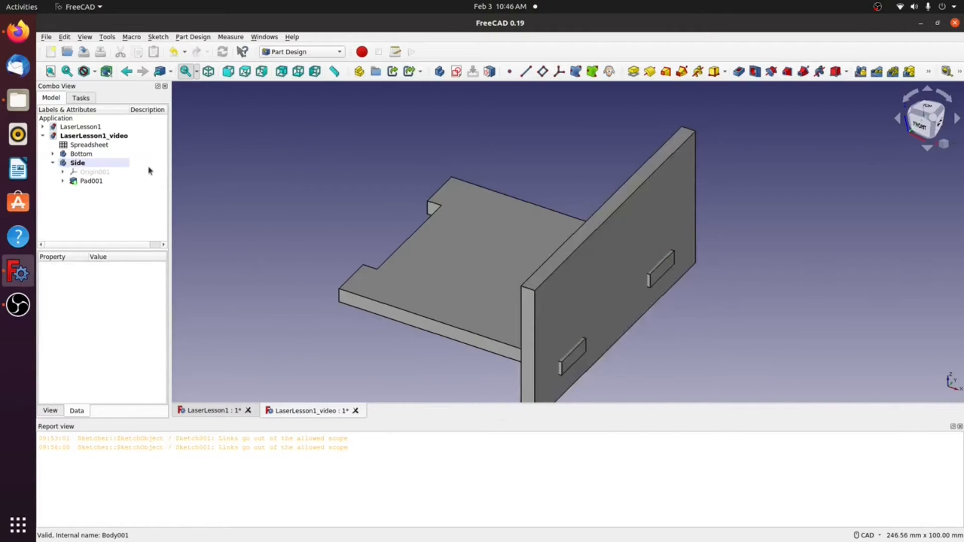
click(575, 360)
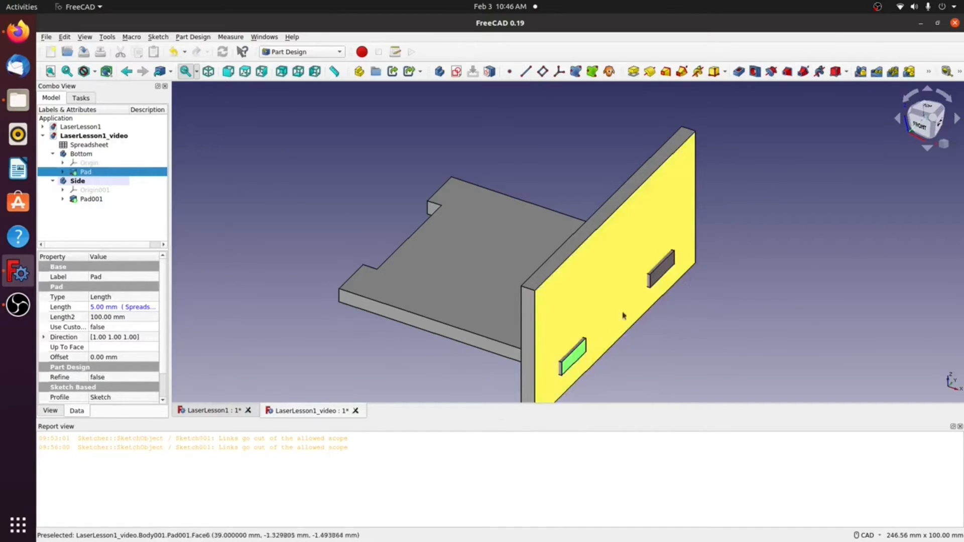
ctrl+click(664, 271)
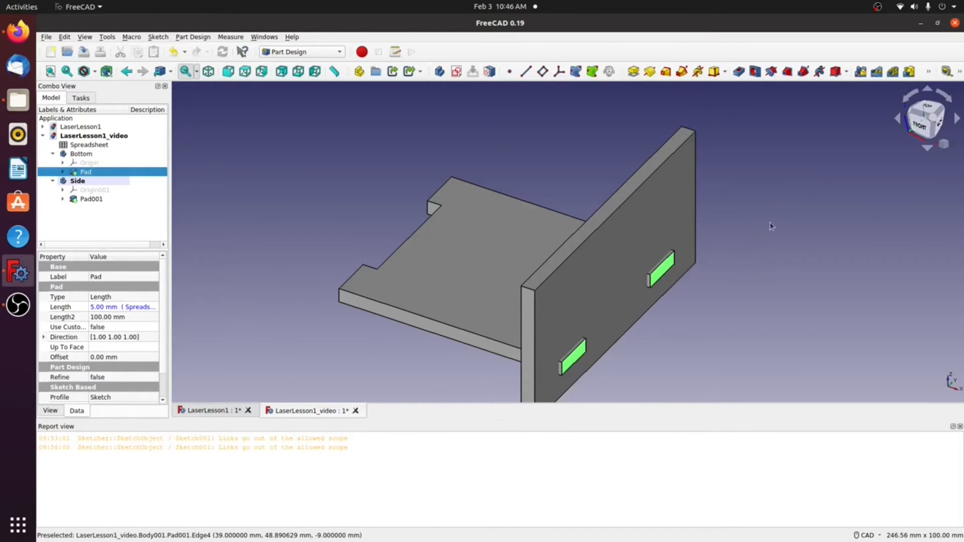
click(593, 71)
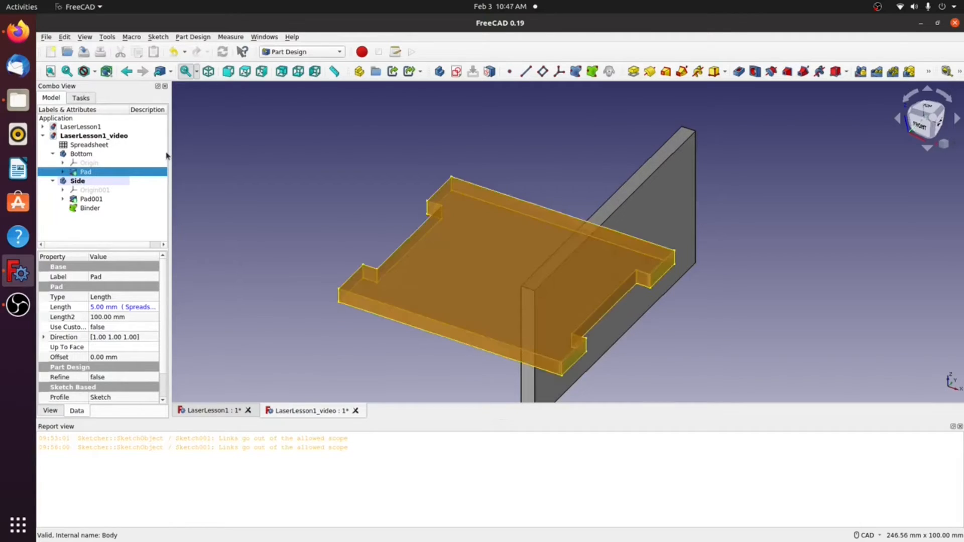
Step: Hide the Bottom body and open the side panel's pad sketch, Sketch001, for editing
click(82, 154)
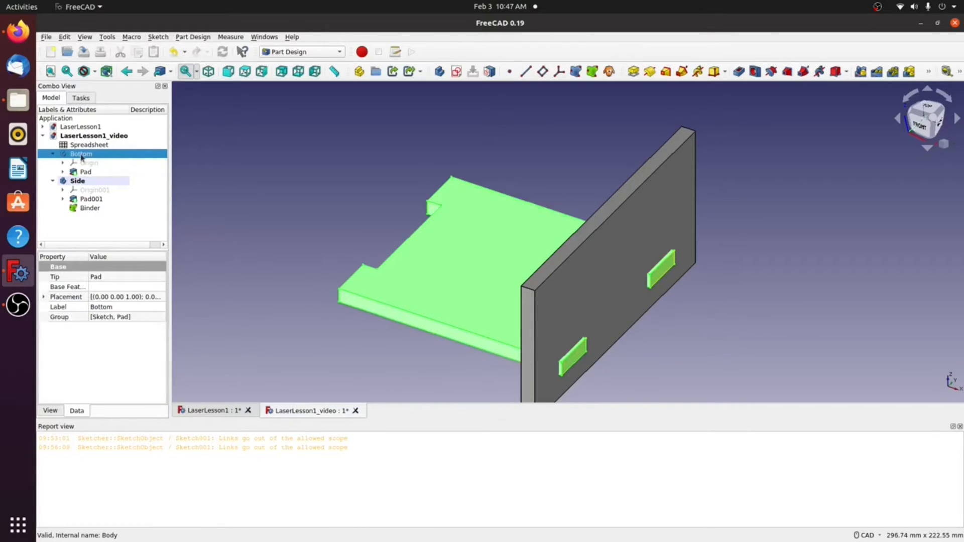
key(space)
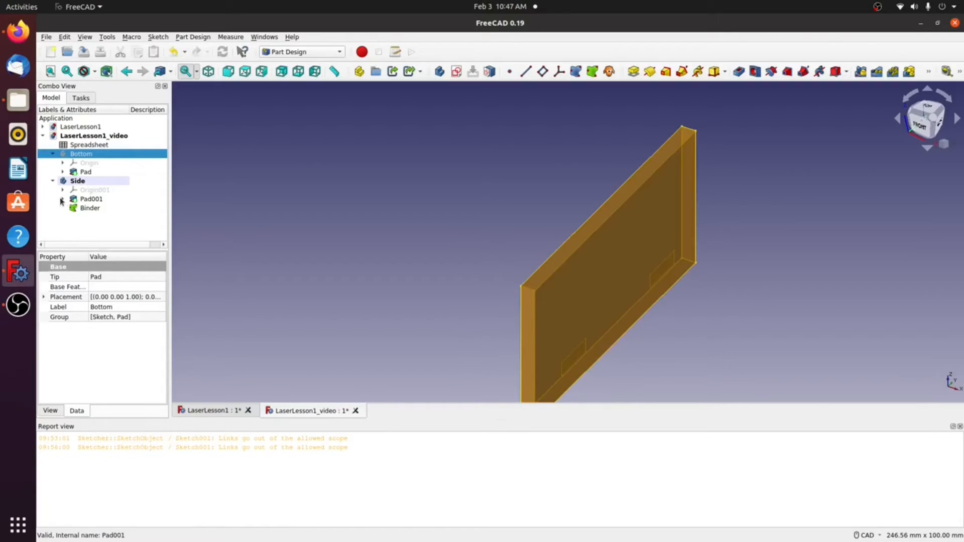
click(62, 198)
click(100, 209)
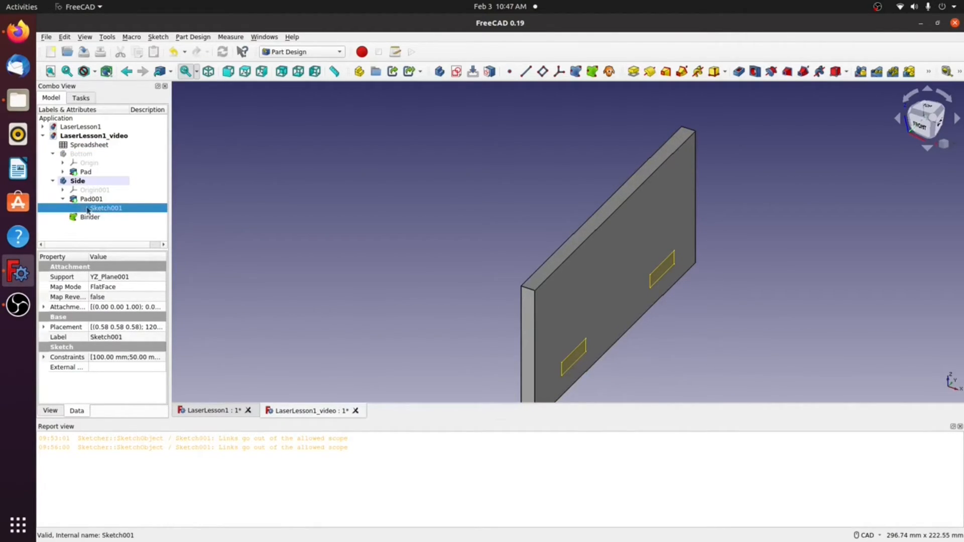
double_click(88, 210)
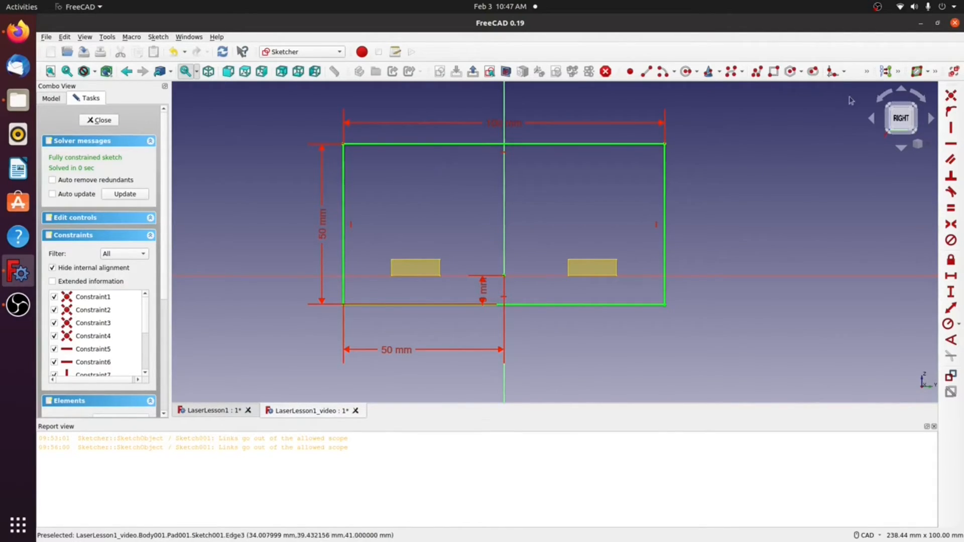
Step: Link the upper-left and lower-right corners of both binder tab faces into the sketch as external geometry
click(867, 73)
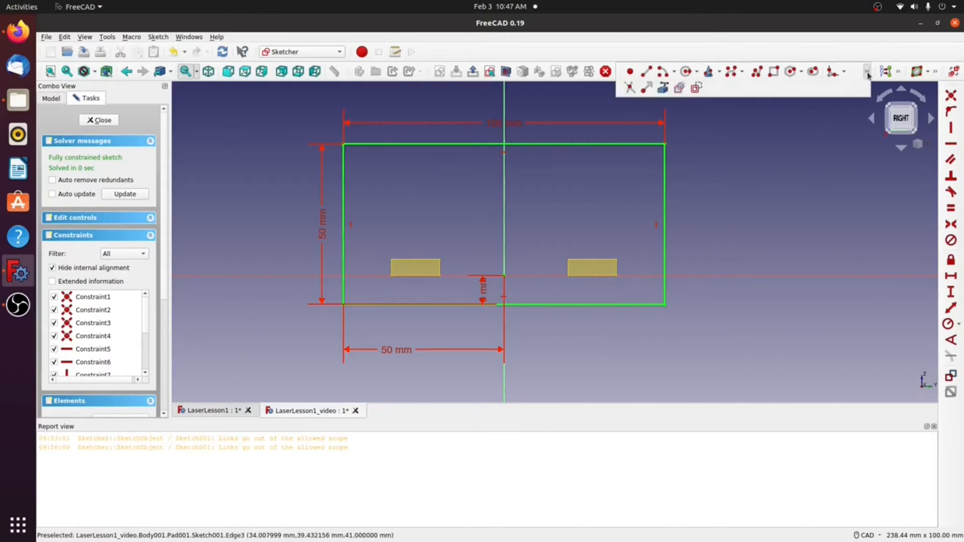
click(663, 89)
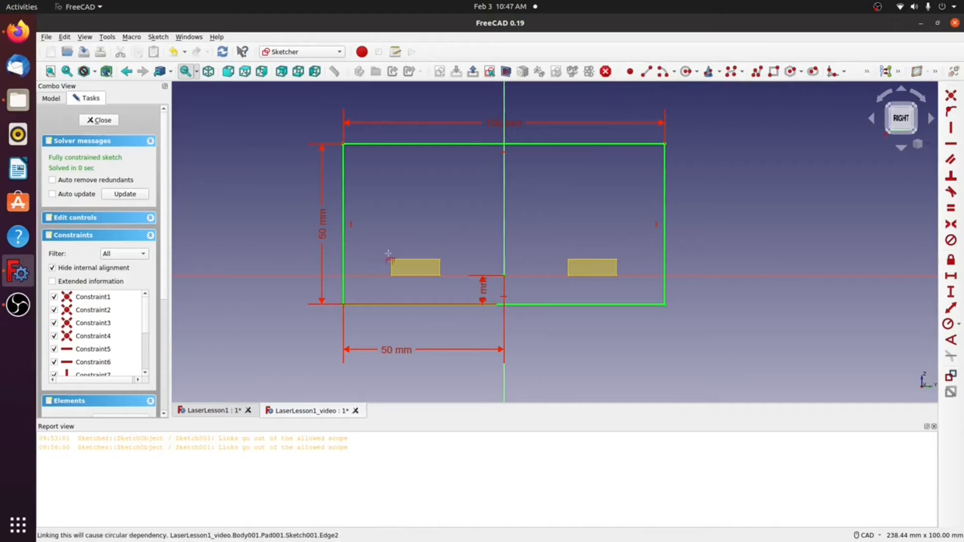
scroll(392, 265, up, 6)
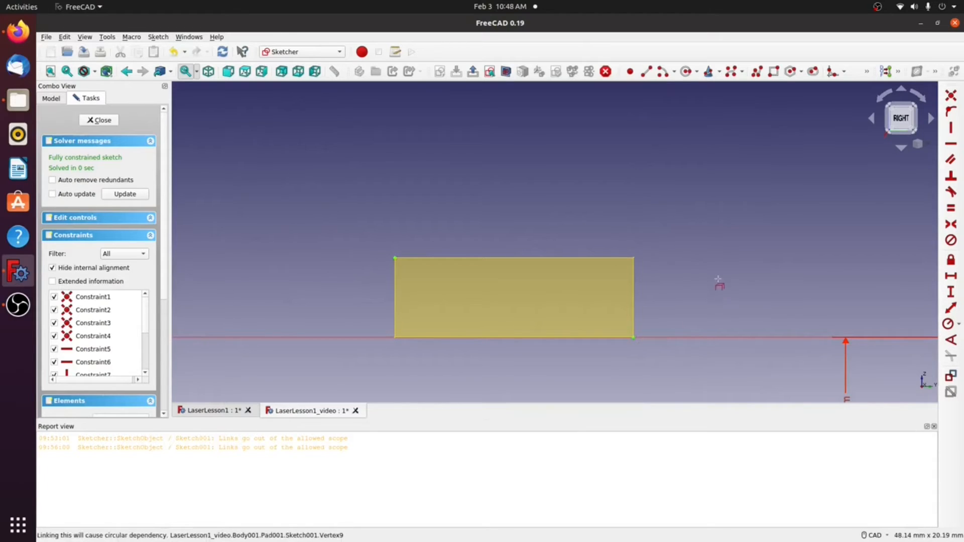
scroll(715, 279, down, 8)
middle_drag(737, 229, 447, 218)
scroll(540, 269, up, 10)
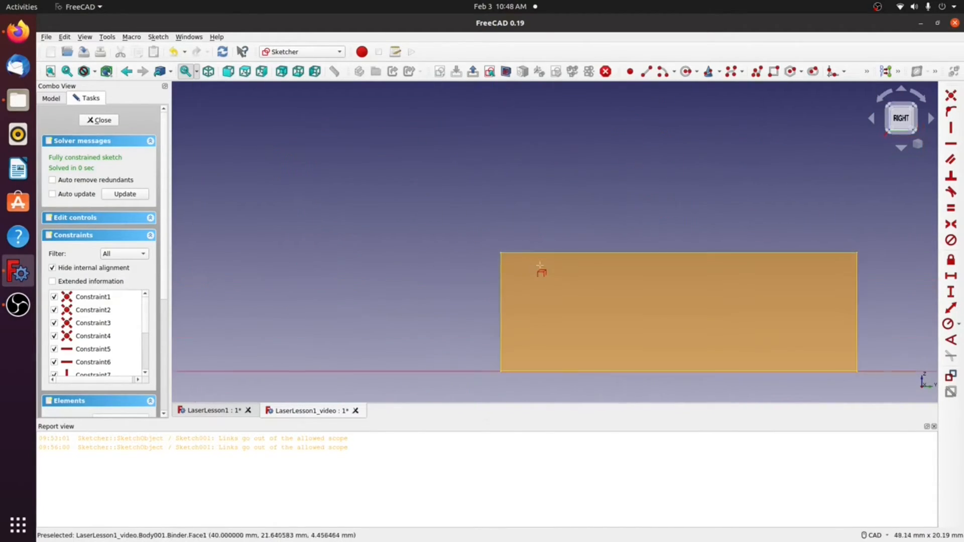
click(500, 252)
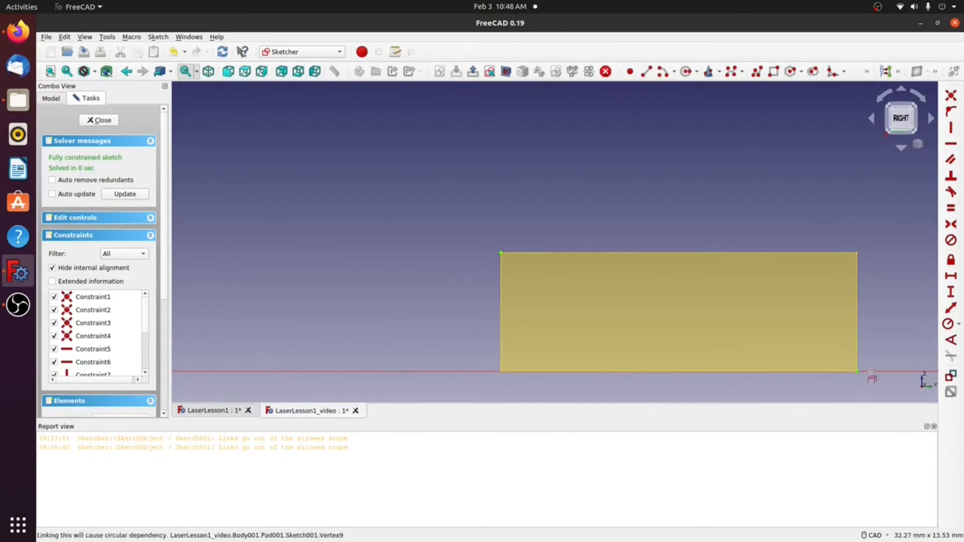
scroll(653, 191, down, 3)
scroll(640, 188, down, 2)
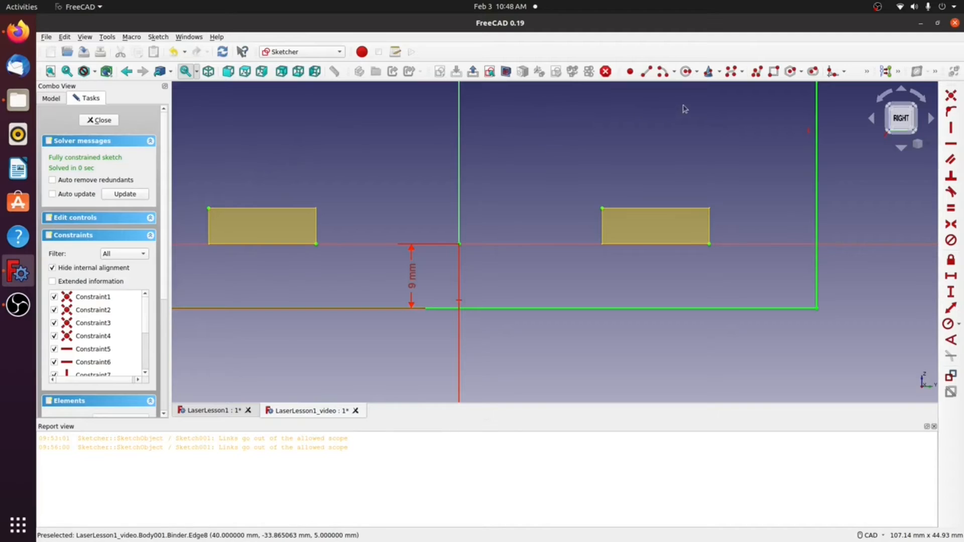
Step: Draw a slot rectangle of about 15 x 5 mm between the linked corners of the left tab face
click(773, 74)
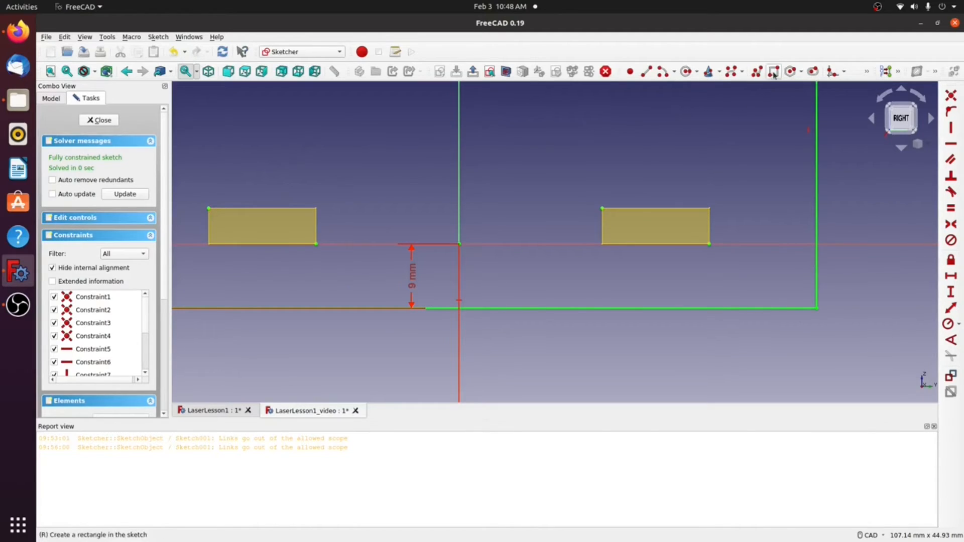
click(208, 208)
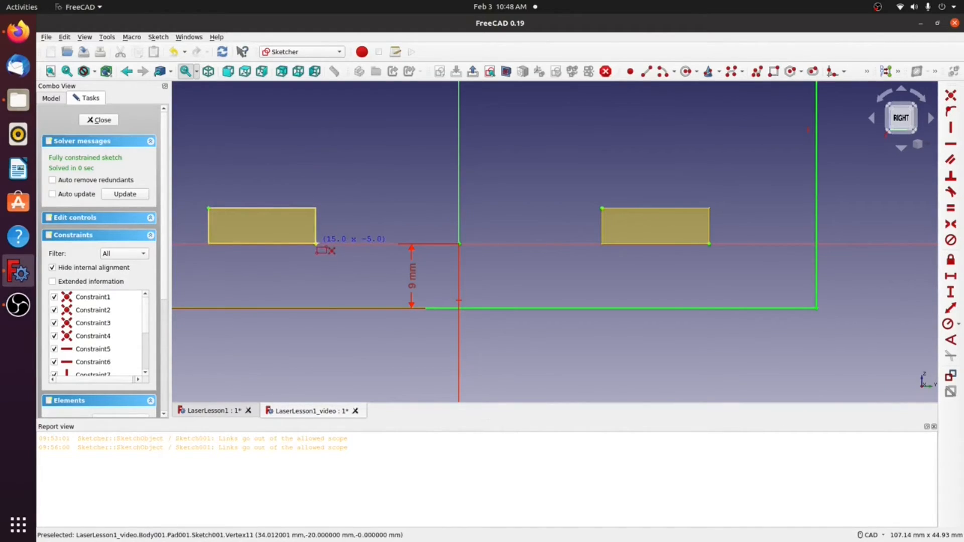
click(317, 245)
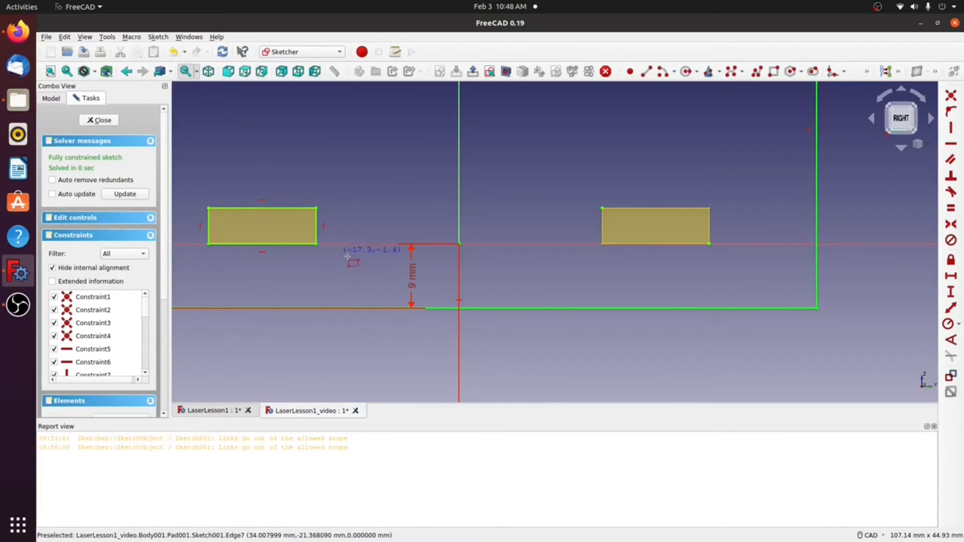
Step: Draw a matching slot rectangle of about 15 x 5 mm between the right tab face's linked corners and close the sketch
scroll(344, 189, down, 2)
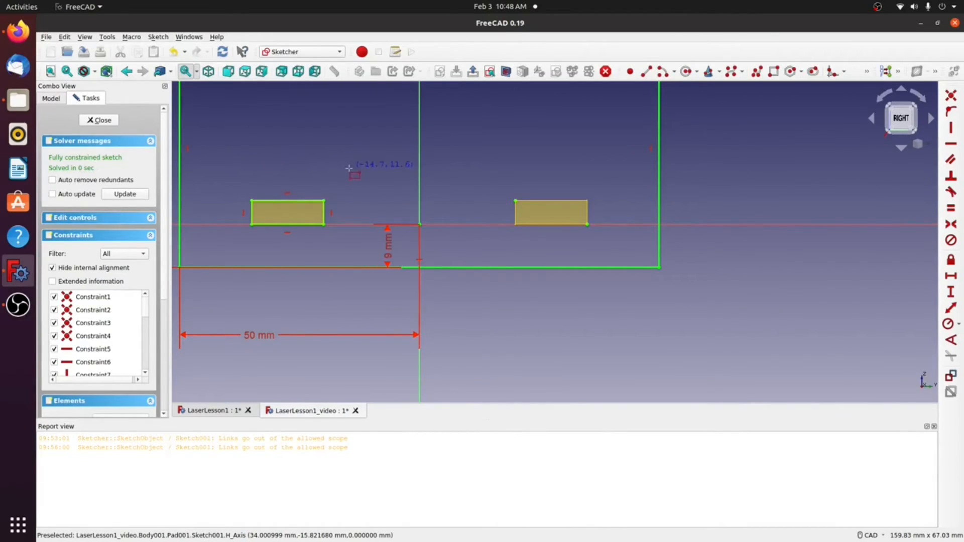
scroll(355, 165, up, 2)
scroll(343, 198, down, 2)
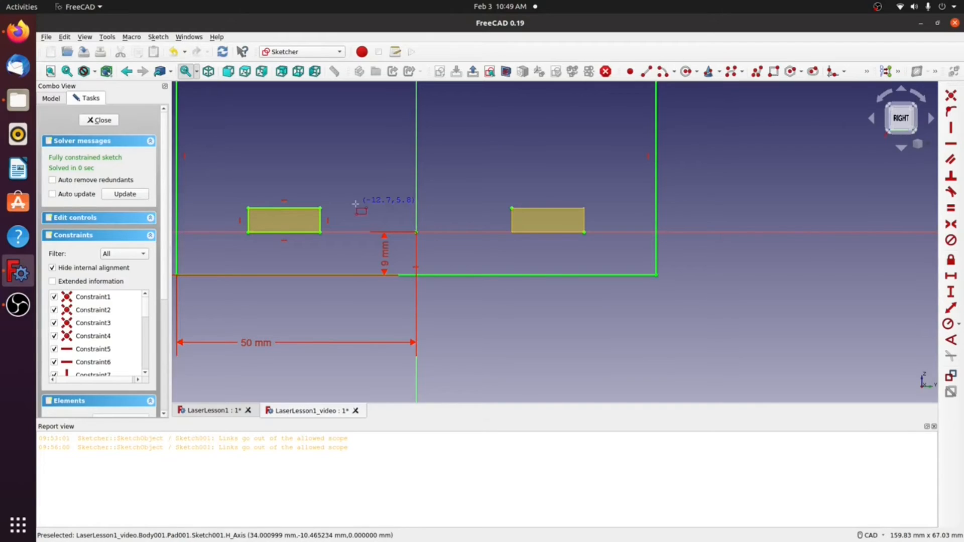
scroll(355, 204, down, 2)
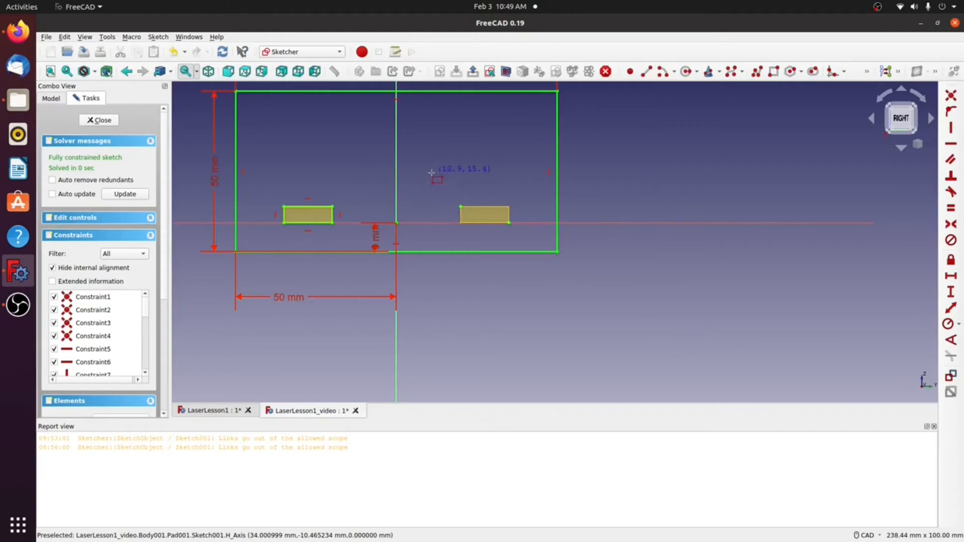
click(459, 205)
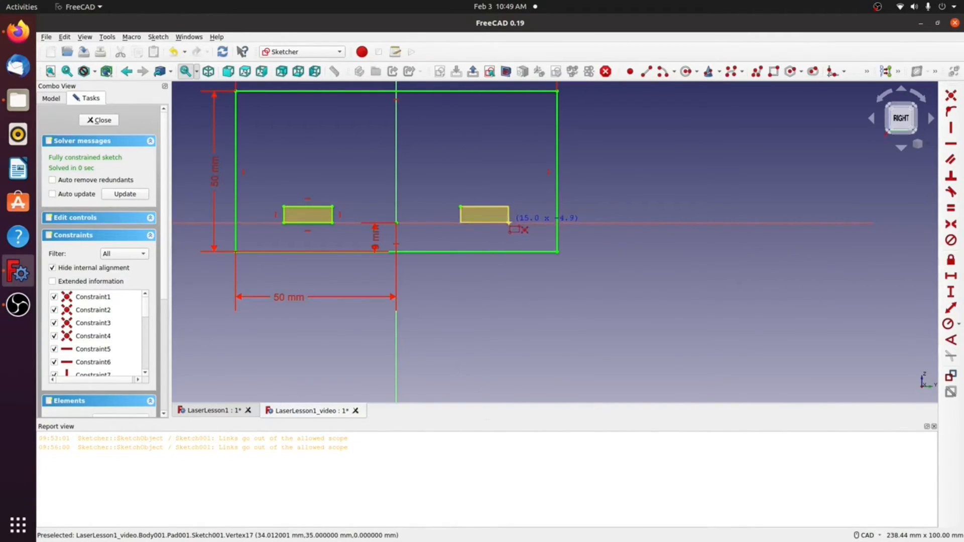
click(509, 222)
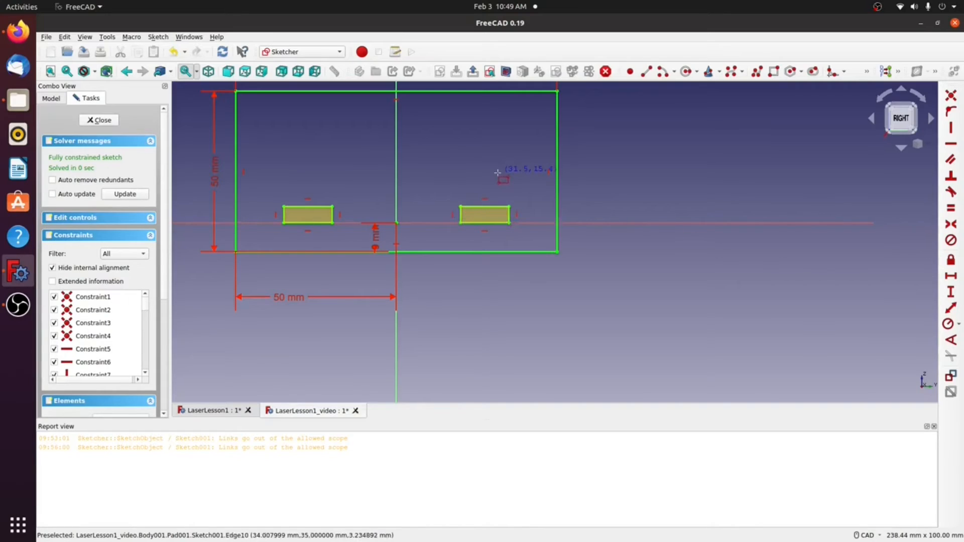
right_click(428, 145)
middle_drag(581, 162, 663, 218)
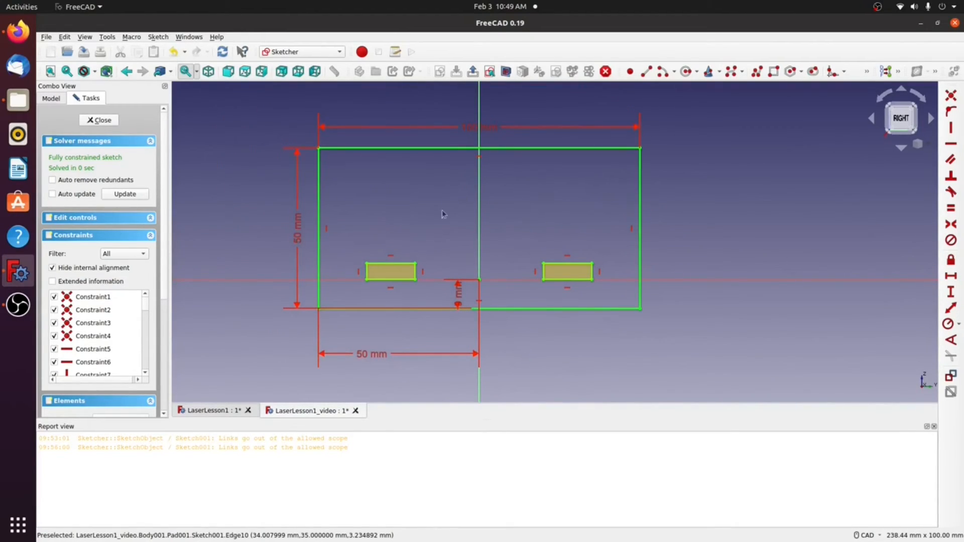
click(472, 74)
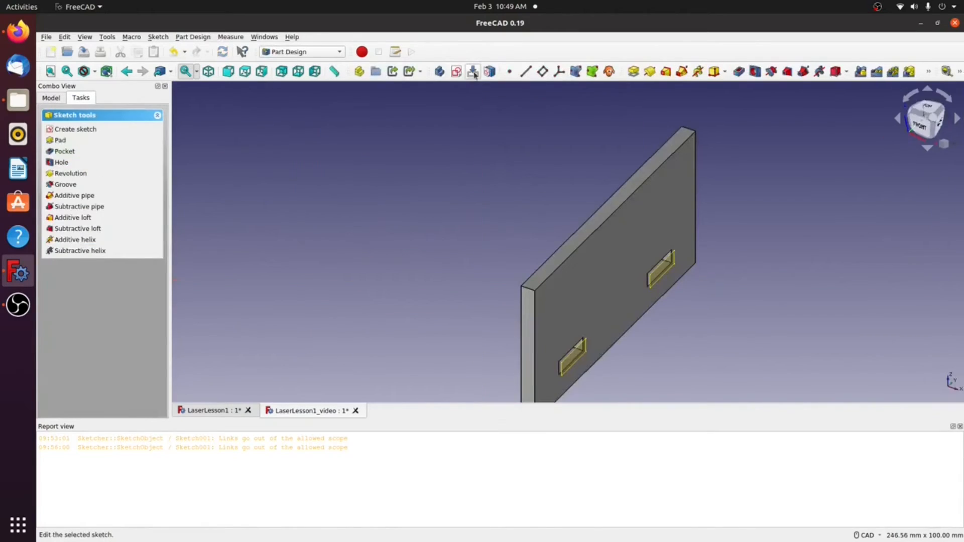
Step: Show the Bottom body again and collapse its entry in the model tree
scroll(724, 294, down, 2)
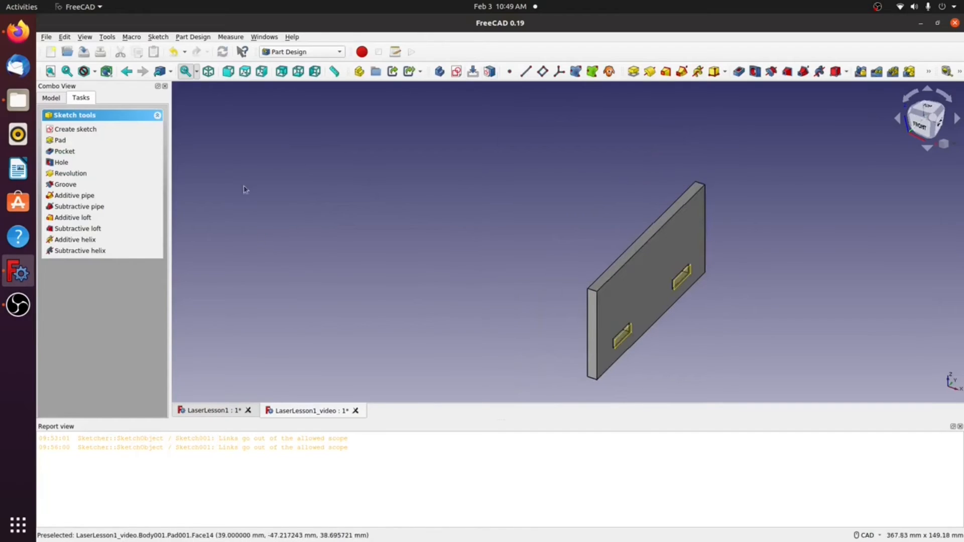
click(51, 98)
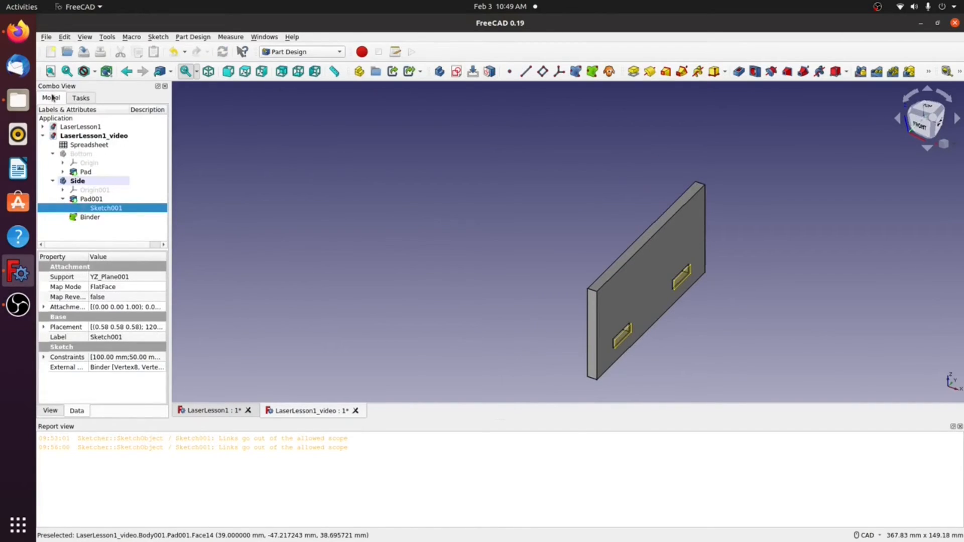
click(124, 155)
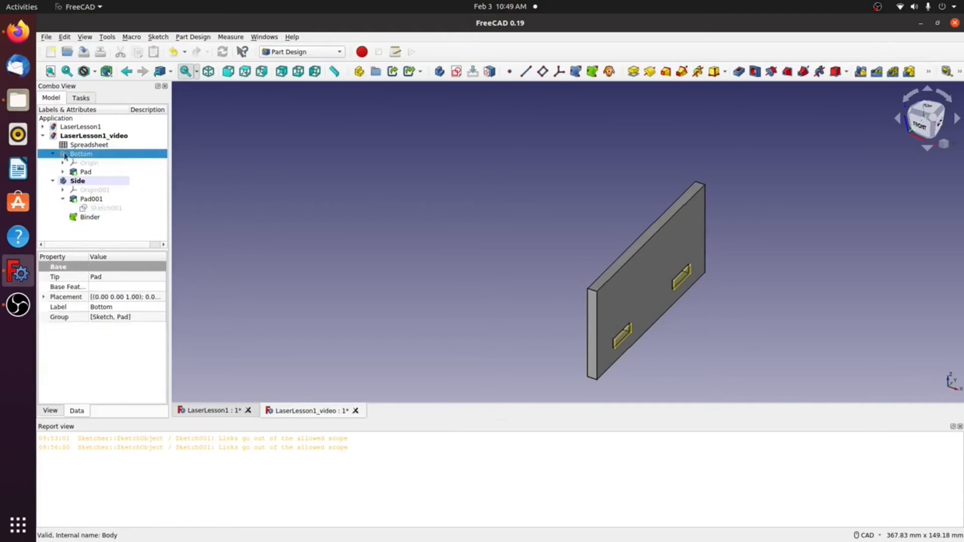
key(space)
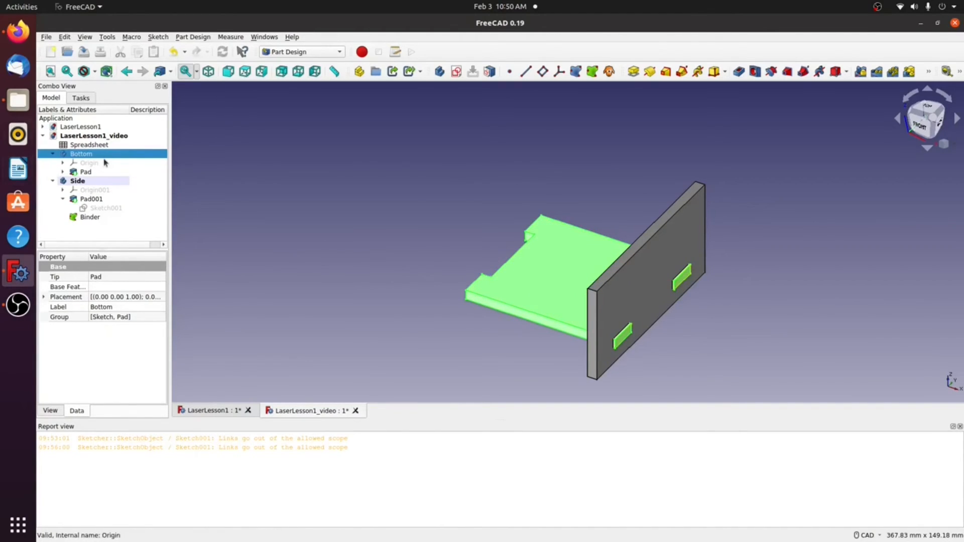
click(53, 155)
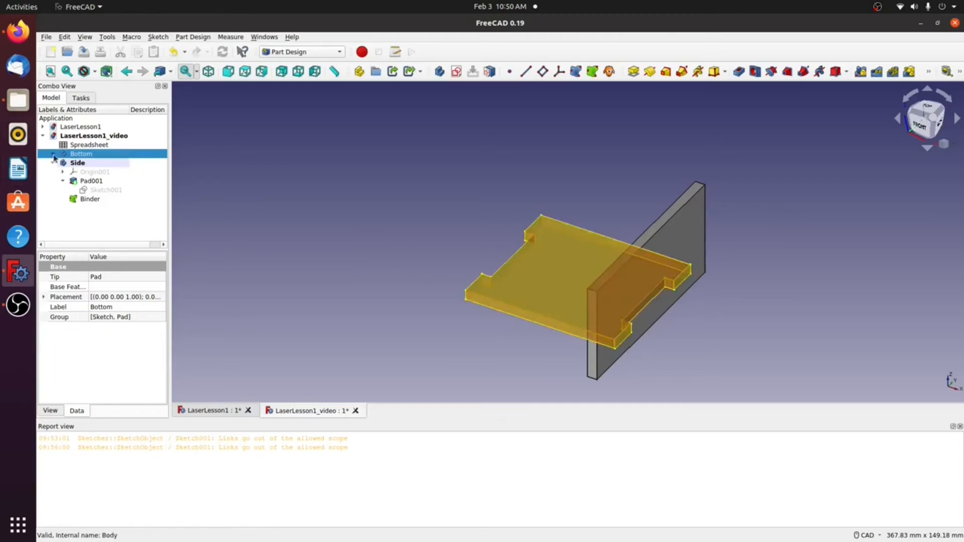
Step: Collapse the Side body's tree entry and create a clone of the Side body
click(70, 163)
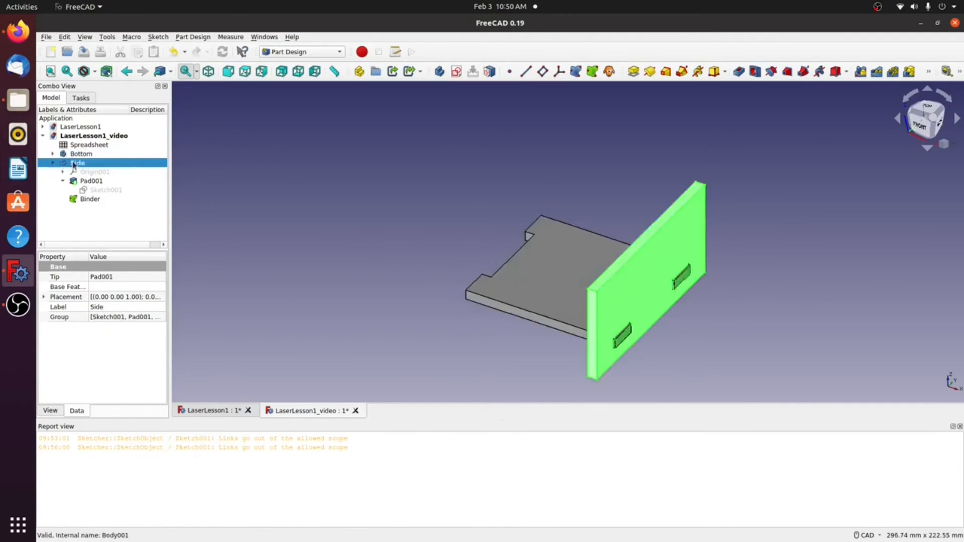
click(53, 163)
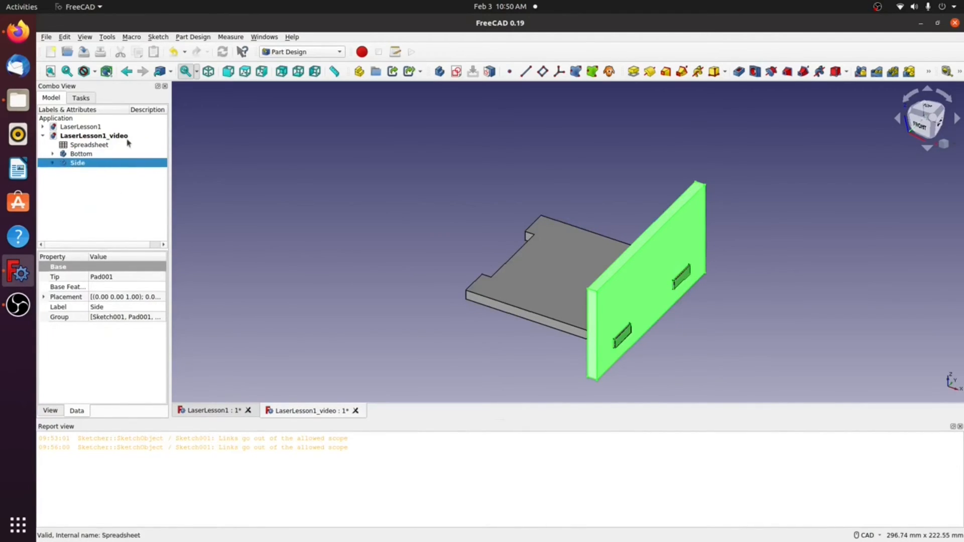
click(609, 72)
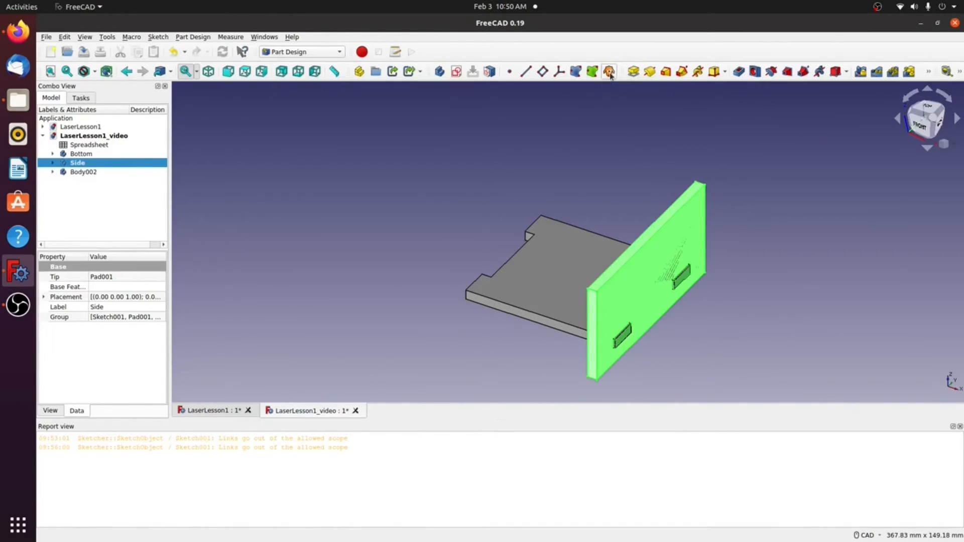
Step: Rename the cloned side body to Side2
right_click(77, 172)
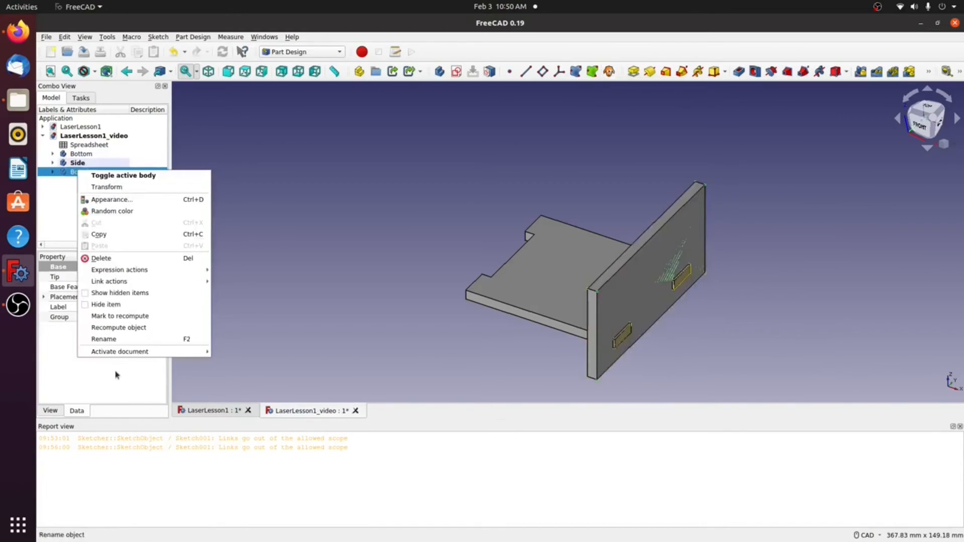
click(105, 343)
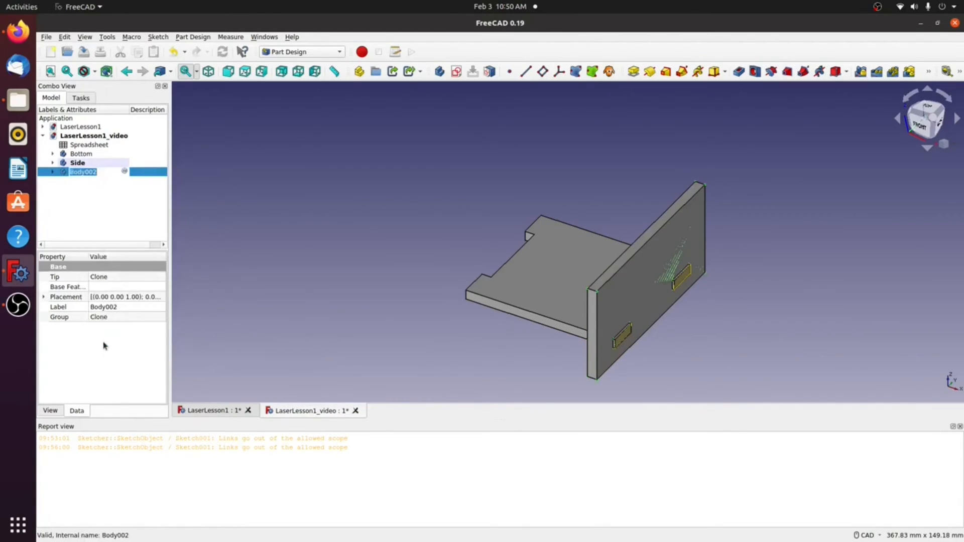
text(Side2)
key(Return)
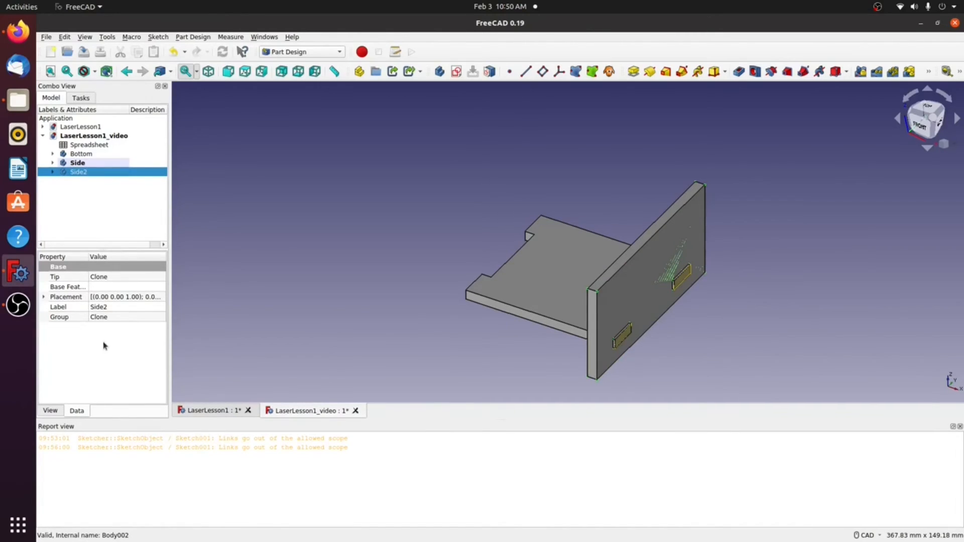
Step: Transform Side2 along the negative X axis so its slots meet the tabs at the opposite end of the bottom plate
right_click(77, 174)
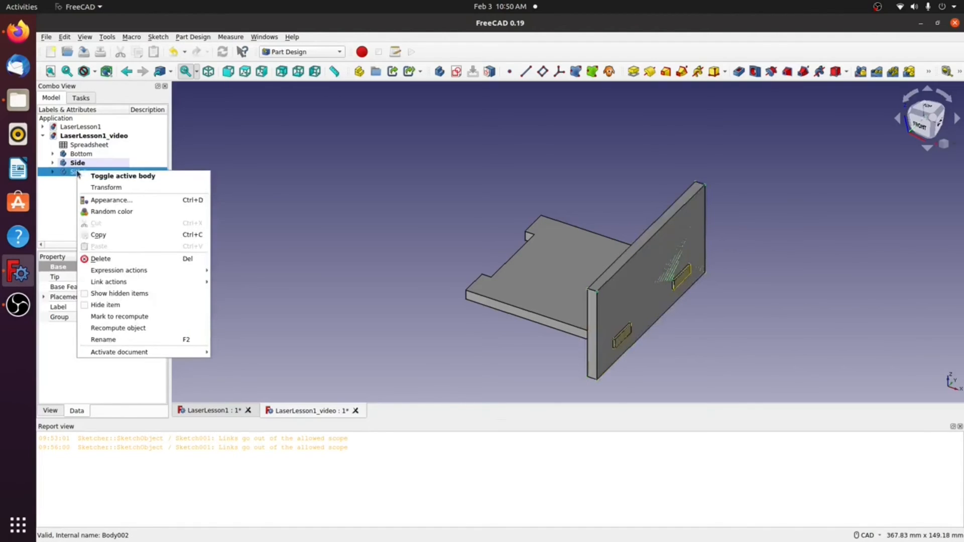
click(105, 188)
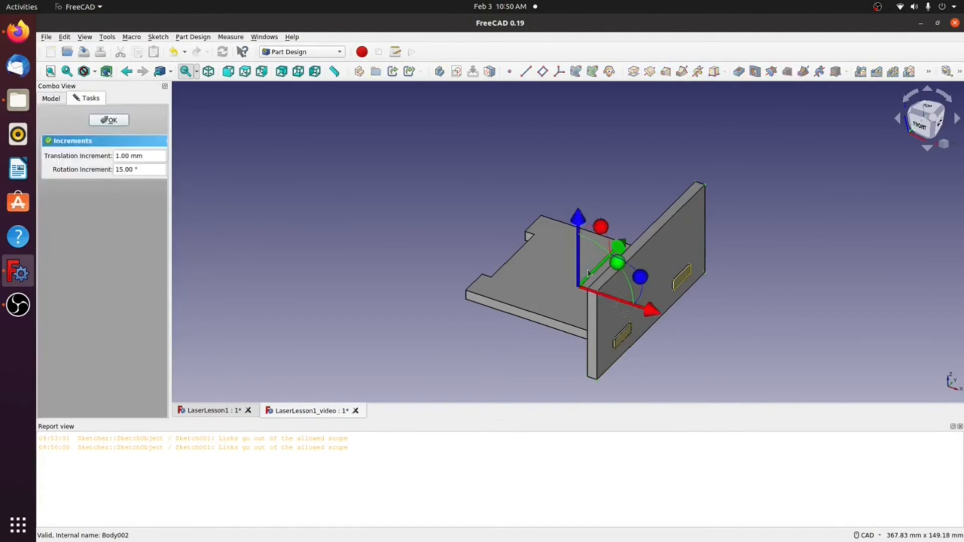
drag(644, 312, 509, 269)
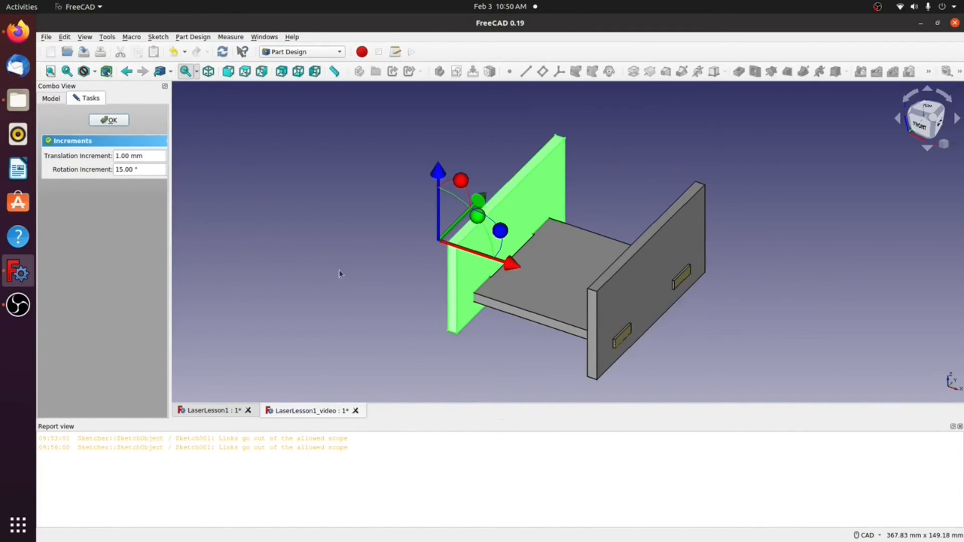
click(315, 278)
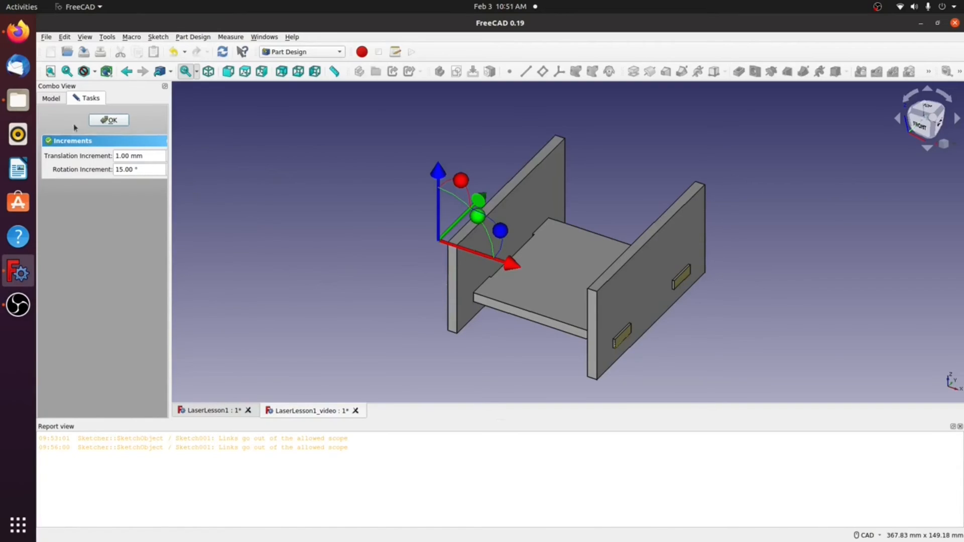
click(106, 120)
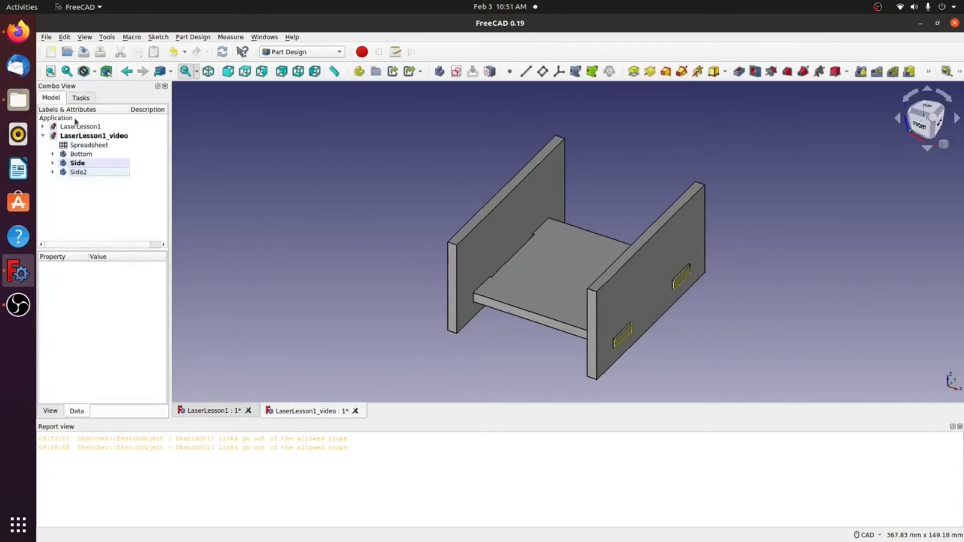
Step: Set MaterialThickness to 2 mm in the spreadsheet and return to the 3D view of the LaserLesson1_video model
double_click(64, 146)
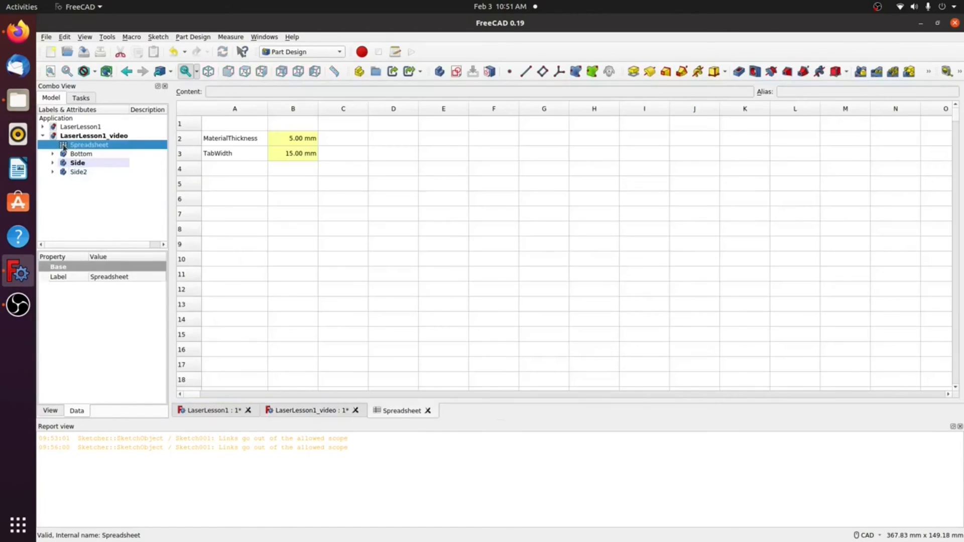
click(289, 145)
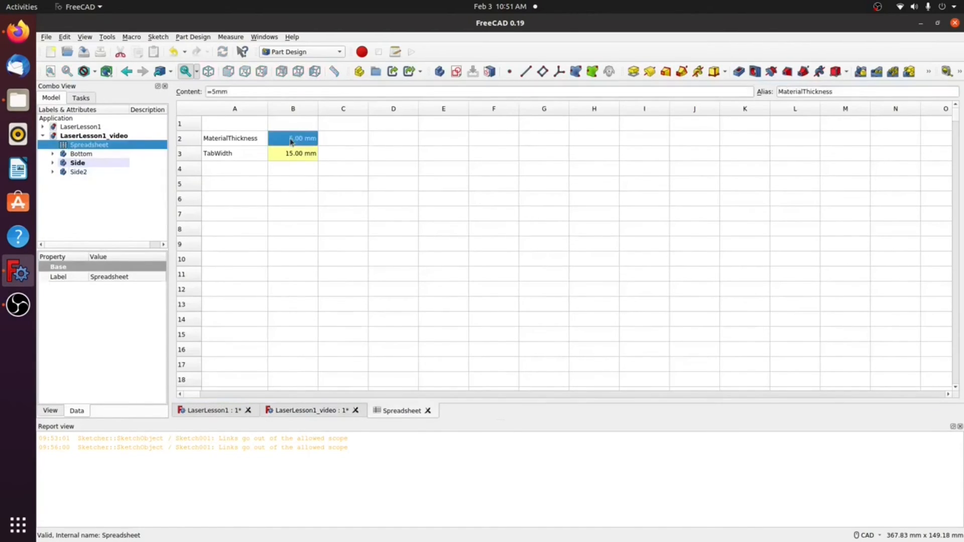
double_click(290, 142)
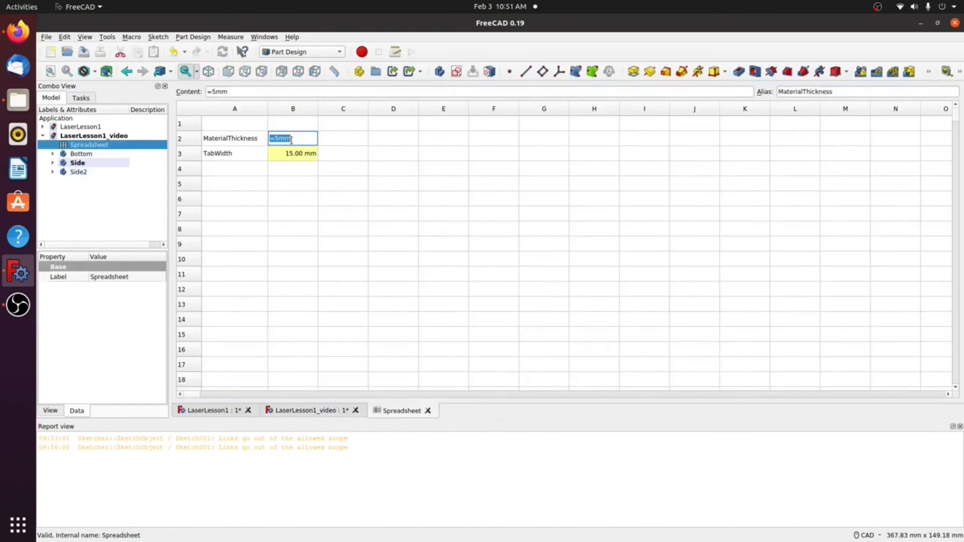
click(279, 137)
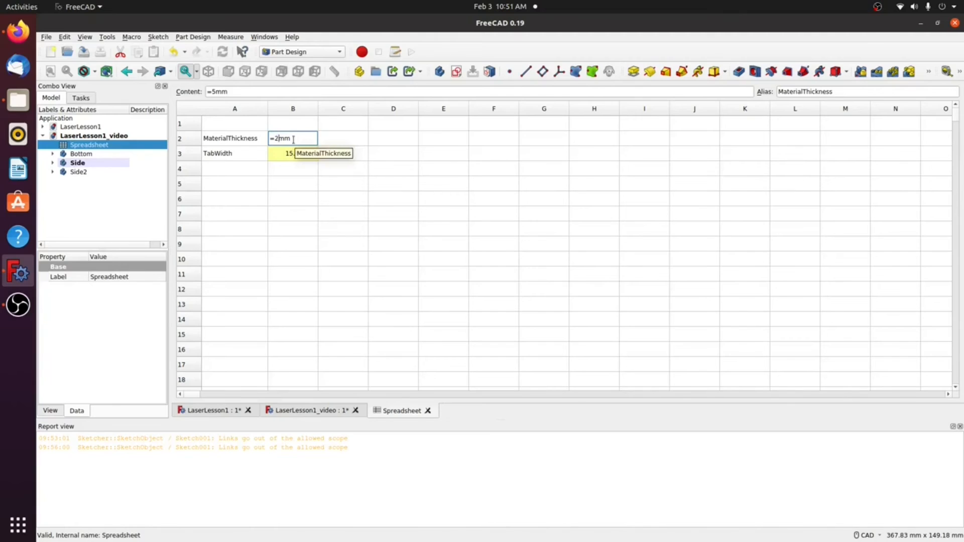
key(Return)
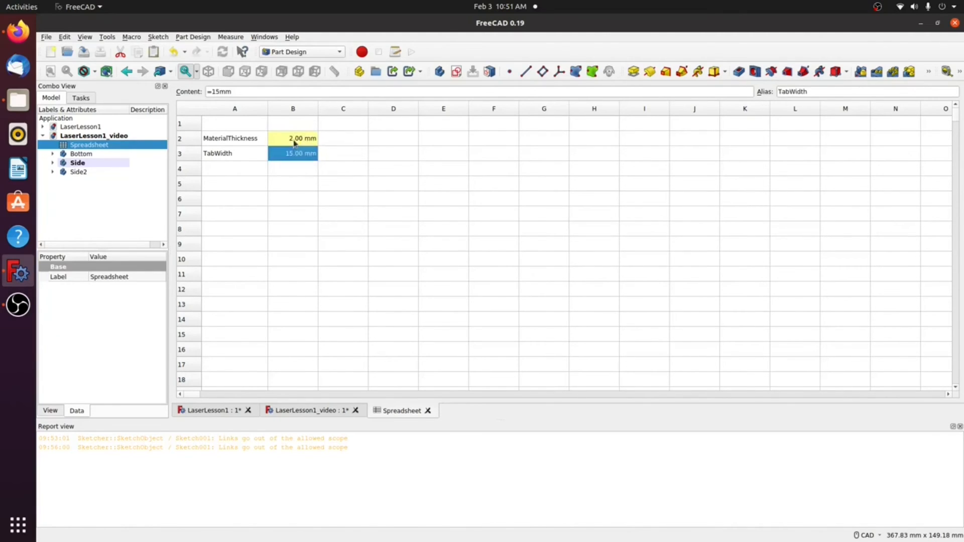
click(304, 410)
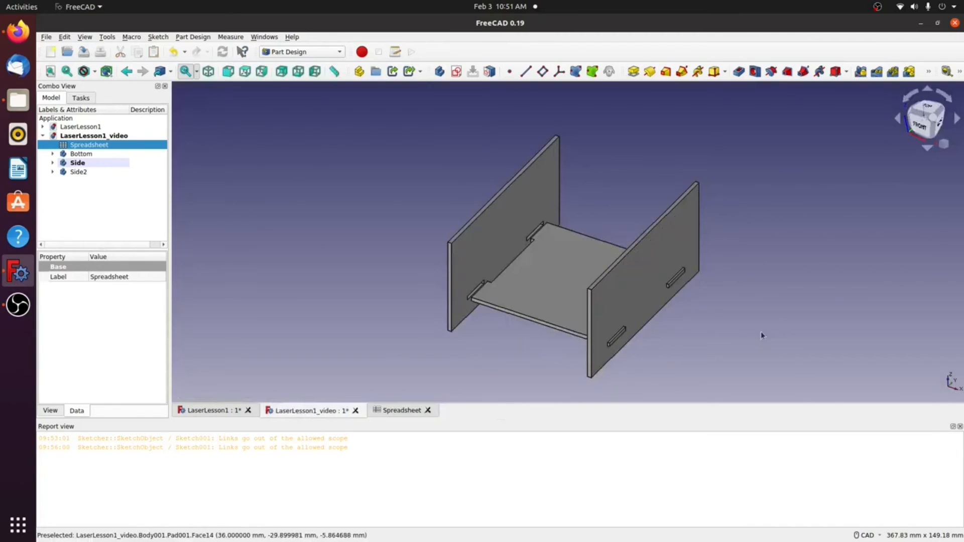
Step: Transform Side2 by 4 mm along the positive X axis so its slots fit over the bottom plate's tabs
scroll(528, 311, up, 2)
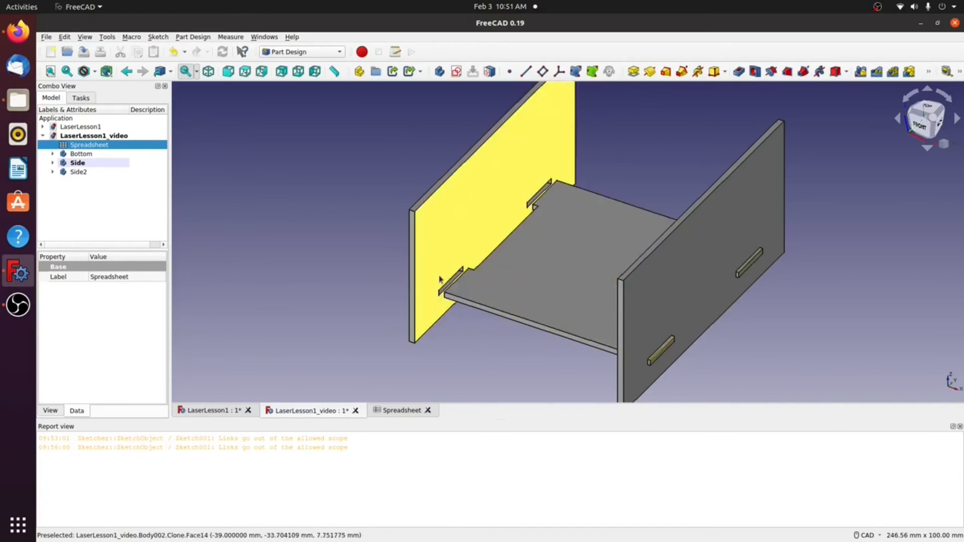
scroll(440, 280, up, 4)
scroll(450, 281, down, 1)
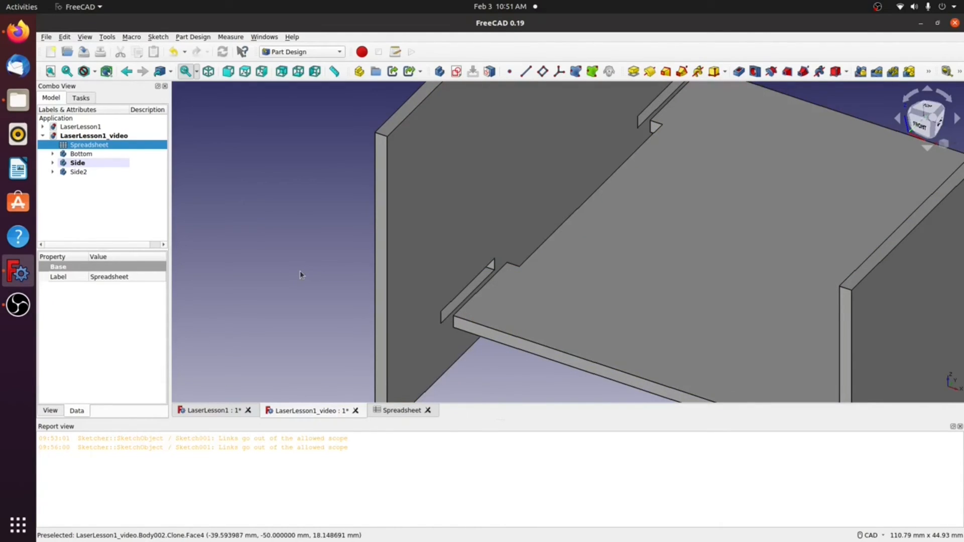
click(80, 173)
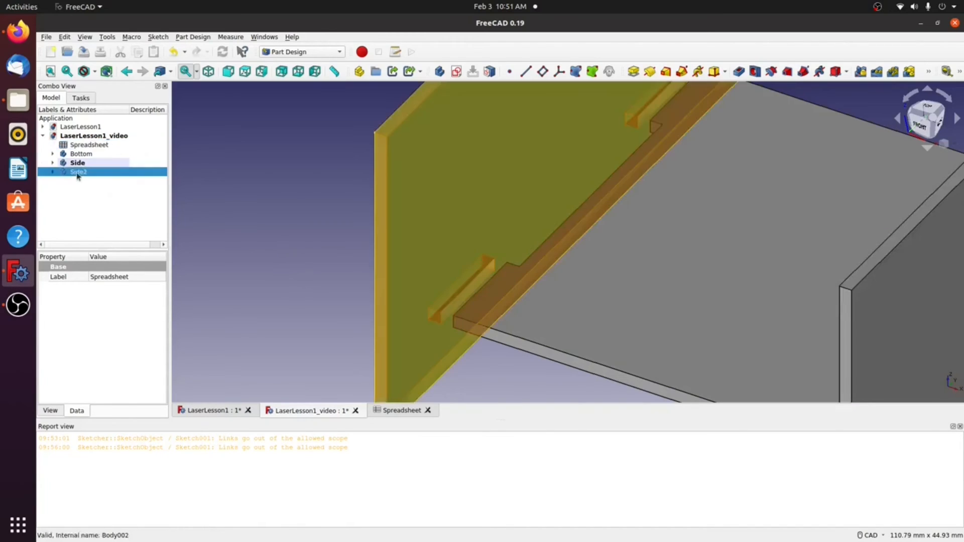
right_click(72, 175)
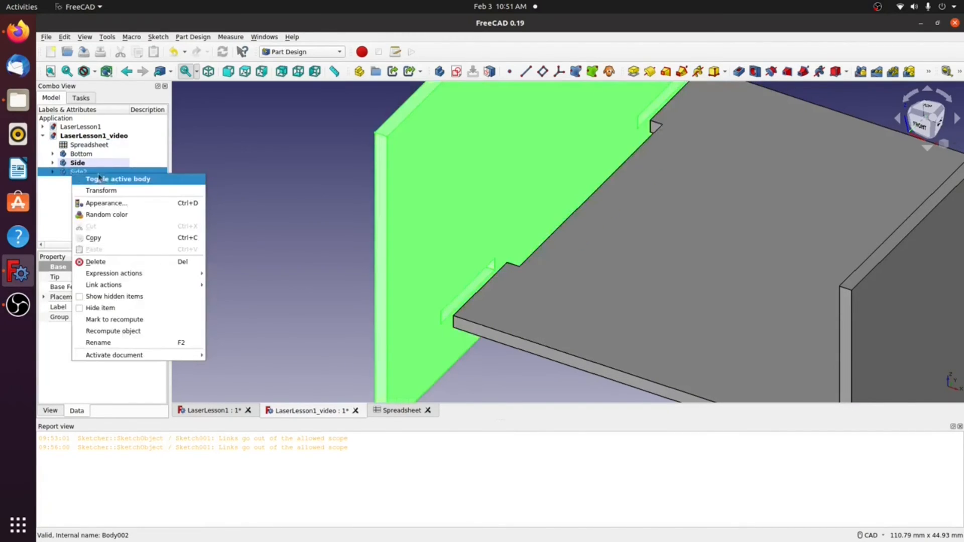
click(100, 191)
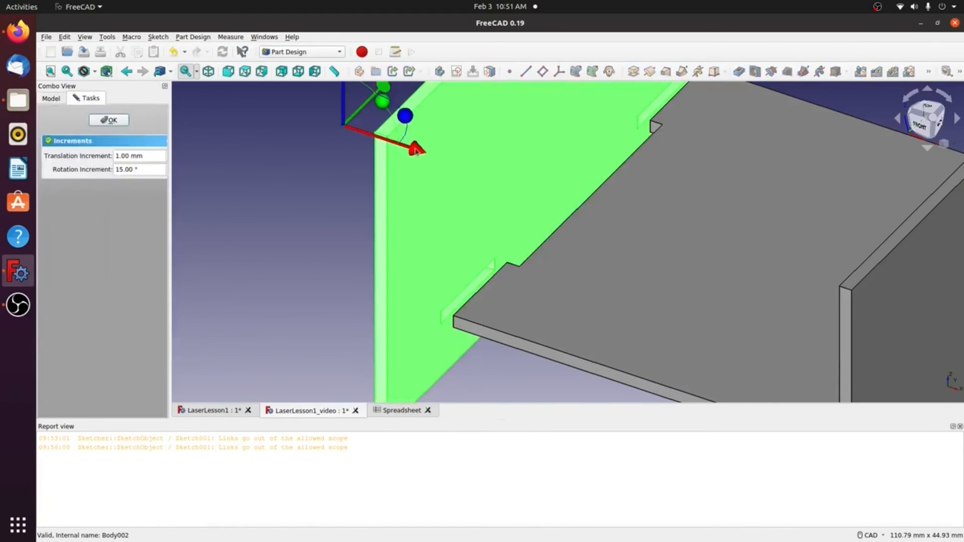
drag(415, 150, 442, 160)
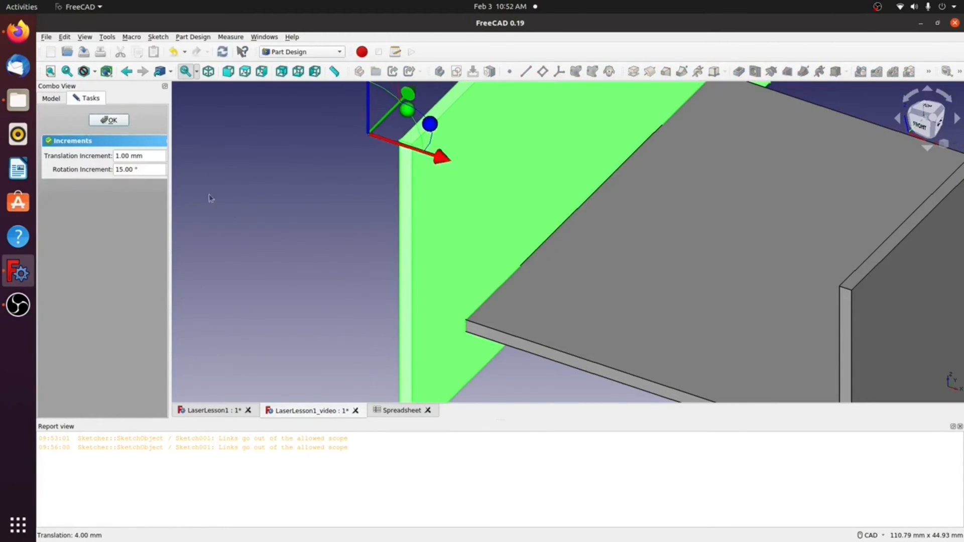
click(109, 120)
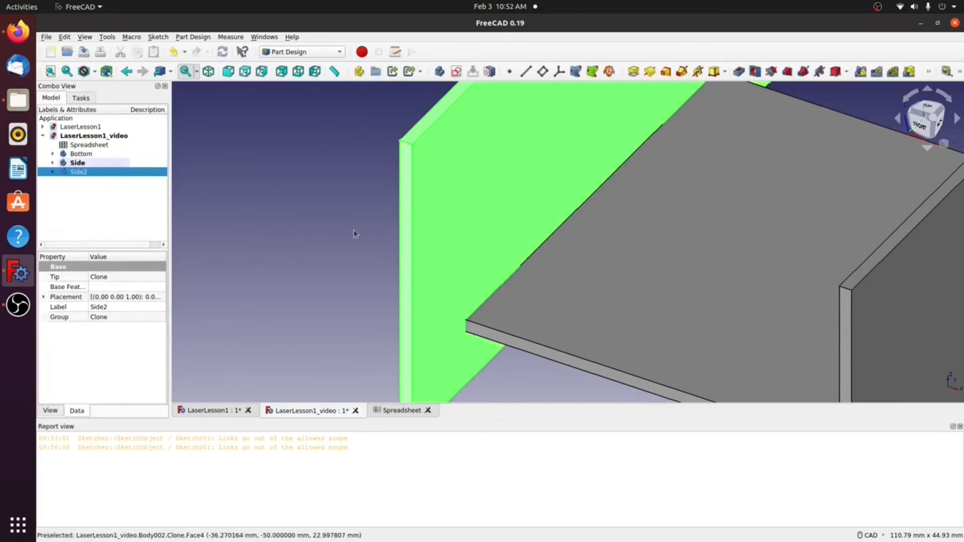
Step: Examine how the bottom plate's tab fits the slot in the original Side panel
scroll(348, 241, down, 5)
scroll(328, 243, down, 2)
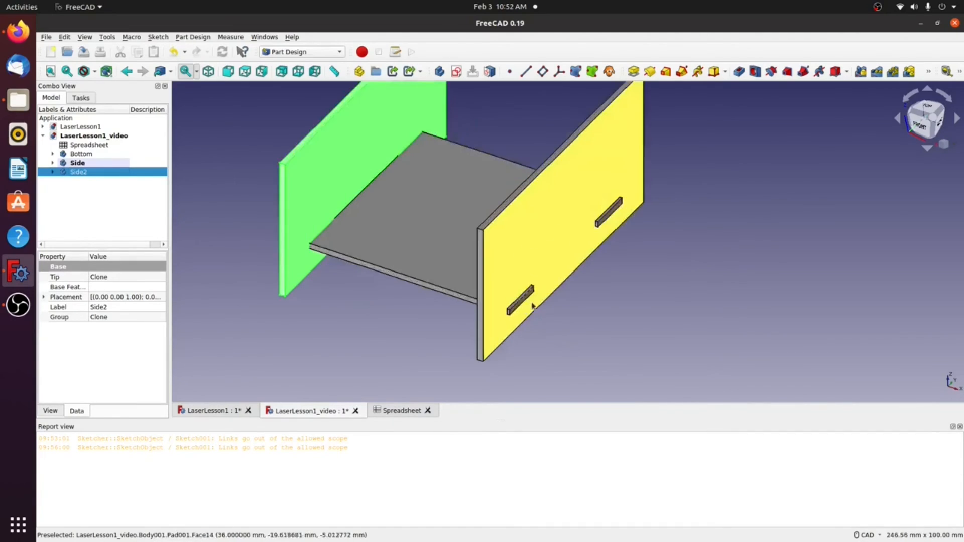
scroll(532, 303, up, 10)
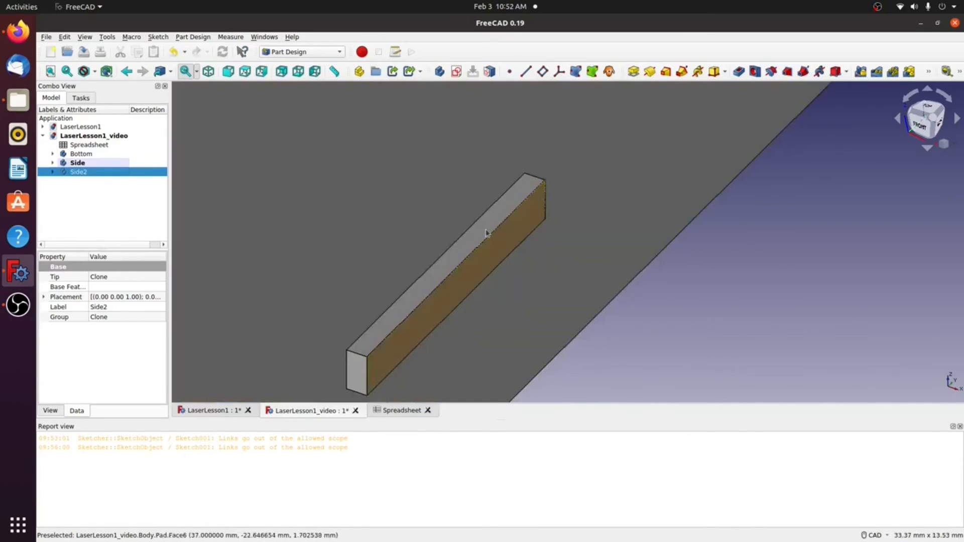
scroll(432, 256, down, 8)
scroll(417, 262, down, 5)
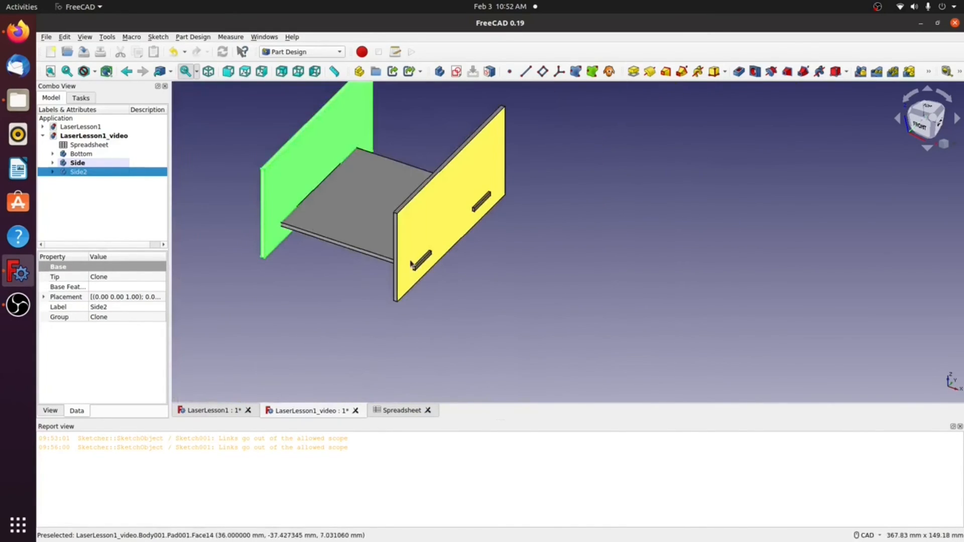